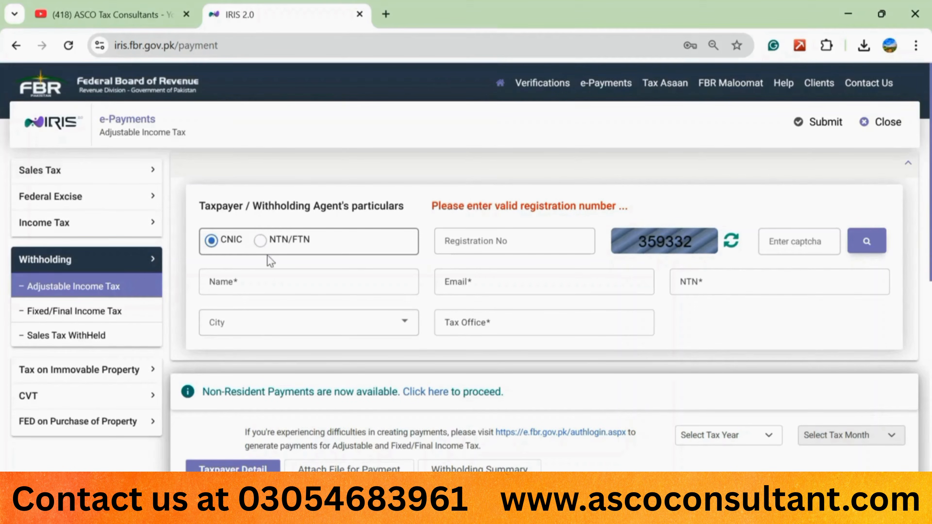
Step: Switch the taxpayer identifier to NTN/FTN and open a new blank browser tab
{"action": "left_click", "coordinate": [260, 242]}
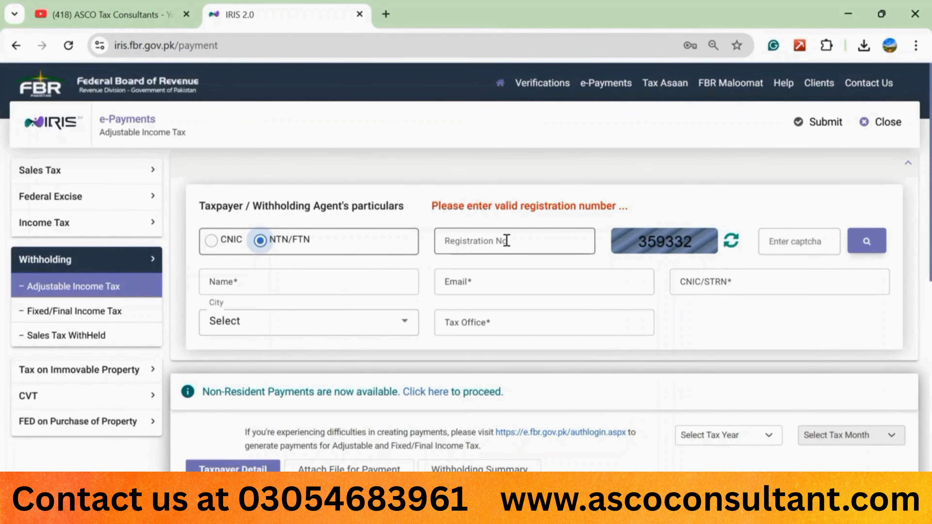
{"action": "left_click", "coordinate": [386, 14]}
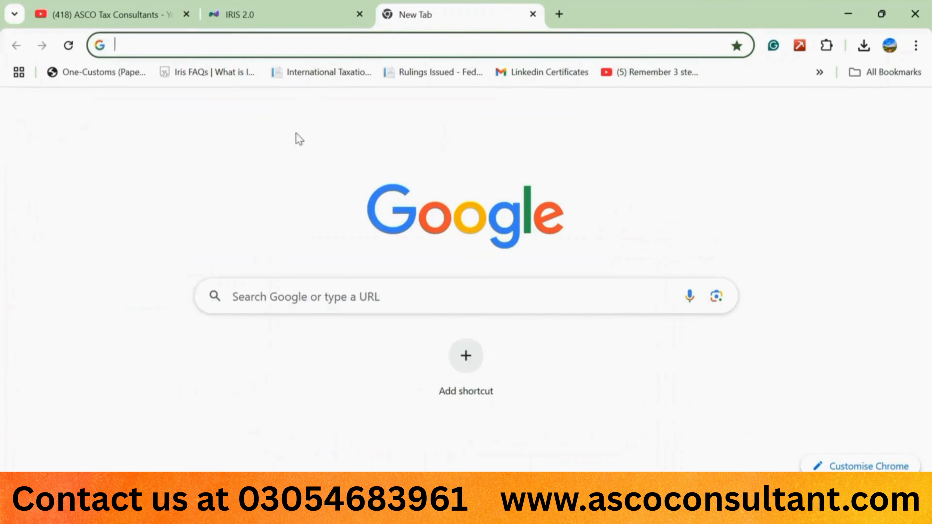
Step: Google 'ftn fbr', download the Updated FTN List spreadsheet from FBR and open it in Excel
{"action": "left_click", "coordinate": [260, 292]}
{"action": "type", "text": "ftn fbr"}
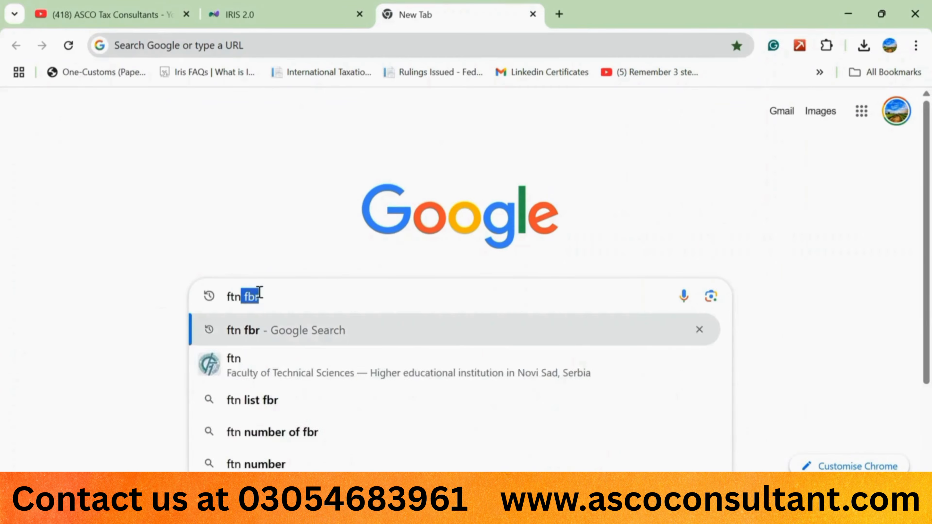
{"action": "key", "text": "Return"}
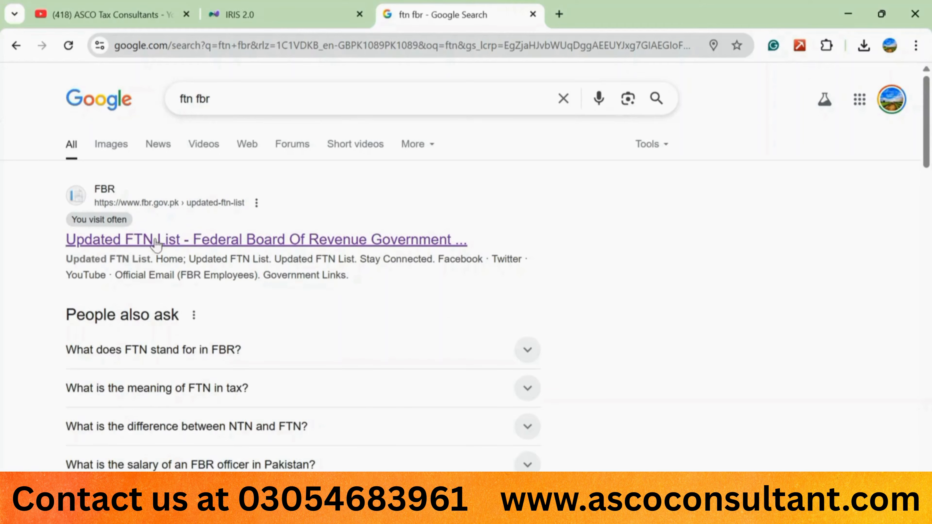
{"action": "left_click", "coordinate": [160, 243]}
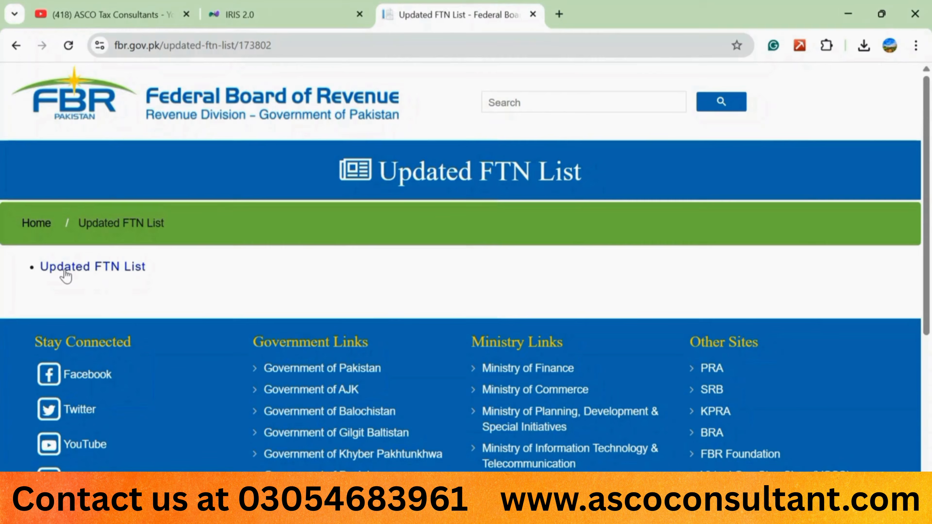
{"action": "left_click", "coordinate": [94, 270]}
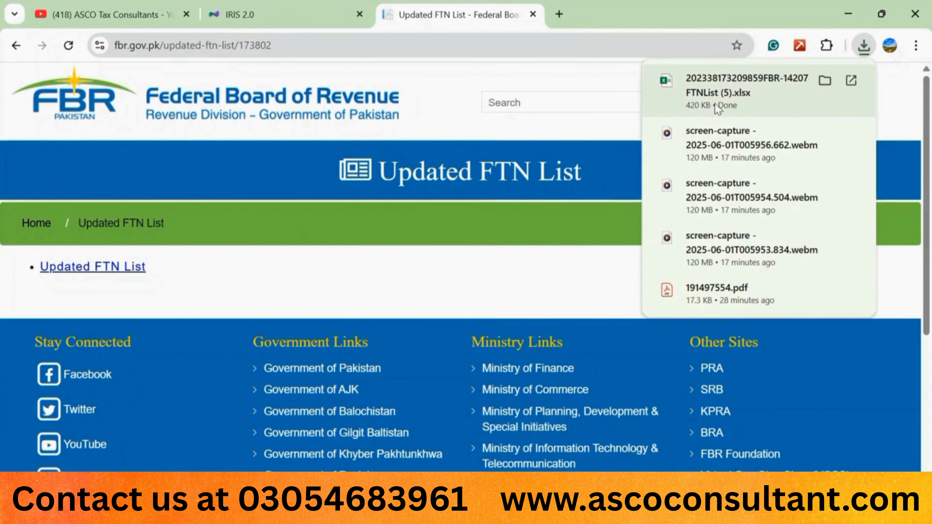
{"action": "left_click", "coordinate": [732, 96]}
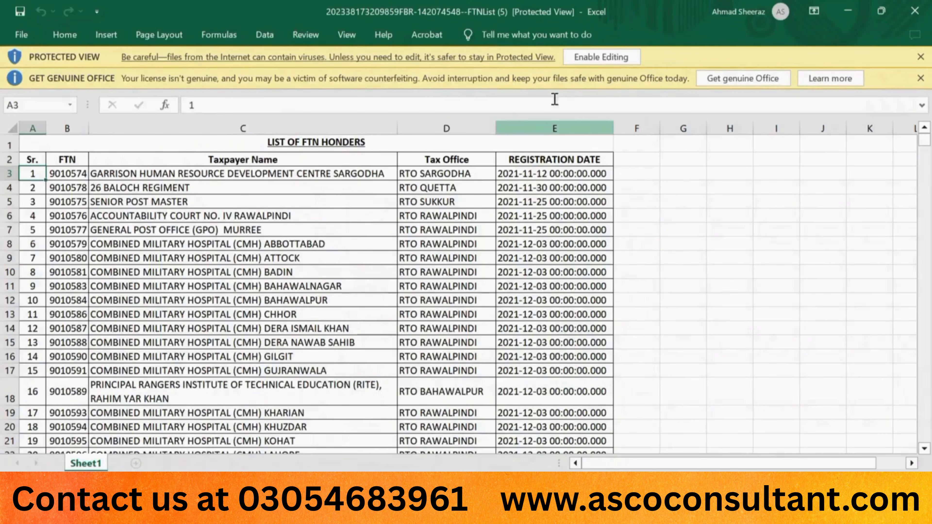
Step: Enable editing on the FTN list workbook and select the table range A2:E9192
{"action": "left_click", "coordinate": [594, 58]}
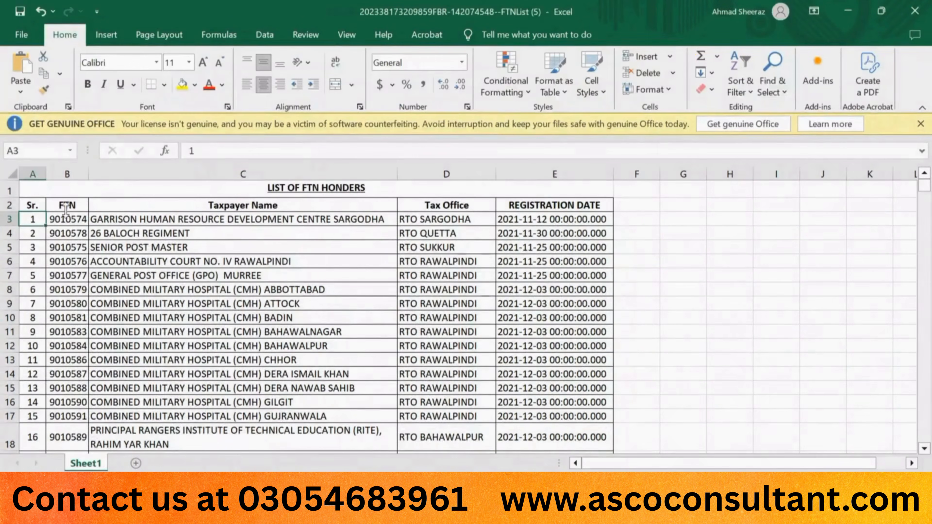
{"action": "double_click", "coordinate": [43, 225]}
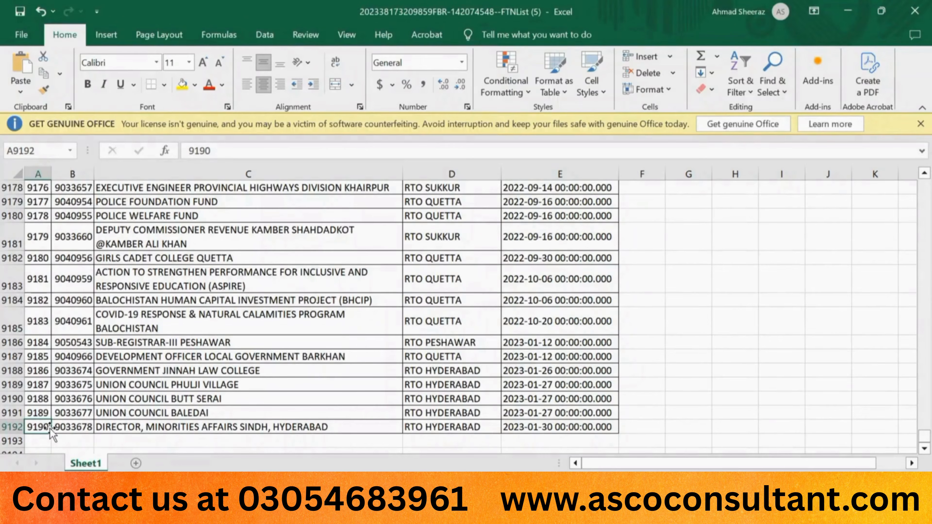
{"action": "key", "text": "ctrl+Up"}
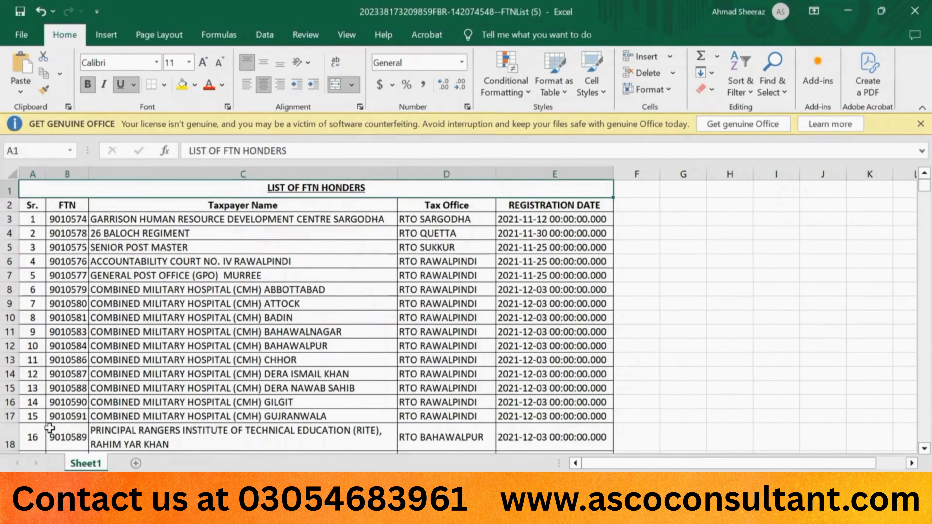
{"action": "key", "text": "Down"}
{"action": "key", "text": "shift+Right"}
{"action": "key", "text": "shift+Right"}
{"action": "key", "text": "shift+Right"}
{"action": "key", "text": "shift+Right"}
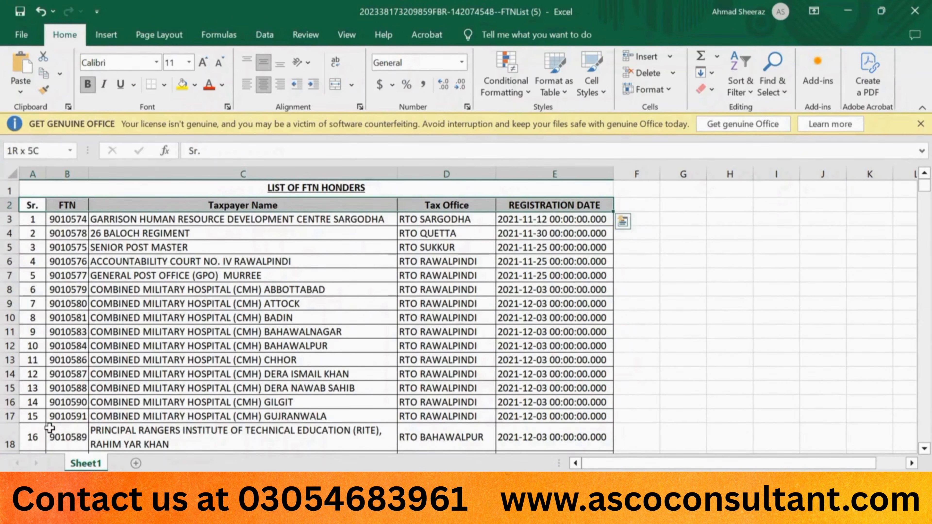
{"action": "key", "text": "ctrl+shift+Down"}
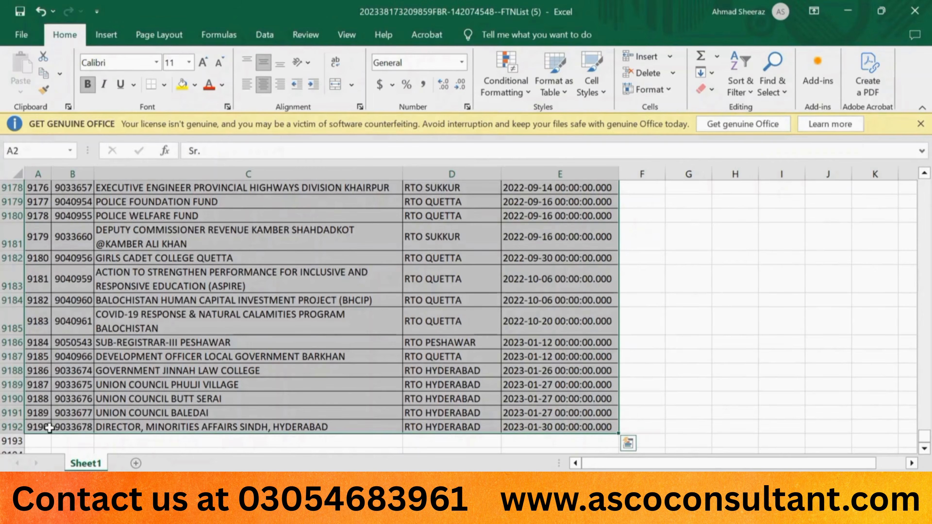
Step: Add filters to the header row and drop down the Taxpayer Name filter list
{"action": "key", "text": "ctrl+Up"}
{"action": "key", "text": "Down"}
{"action": "key", "text": "Right"}
{"action": "key", "text": "Right"}
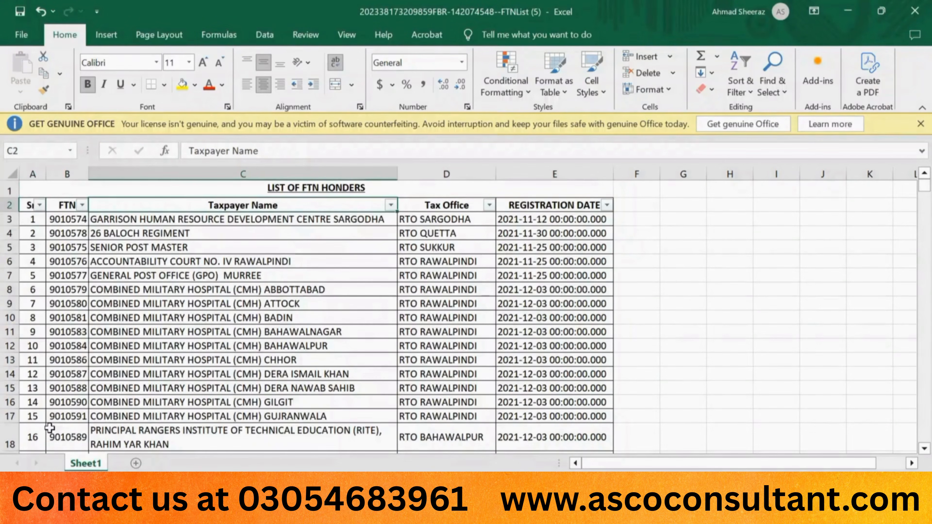
{"action": "key", "text": "alt+Down"}
Step: Filter Taxpayer Name on 'sub regis' and browse the matching SUB REGISTRAR rows
{"action": "key", "text": "Down"}
{"action": "key", "text": "Down"}
{"action": "key", "text": "Down"}
{"action": "key", "text": "Down"}
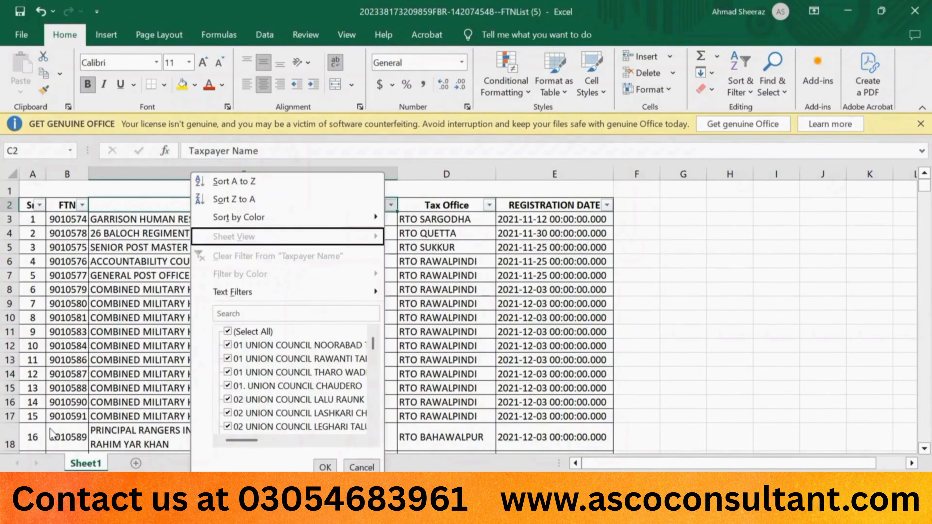
{"action": "key", "text": "Down"}
{"action": "key", "text": "Down"}
{"action": "type", "text": "sub"}
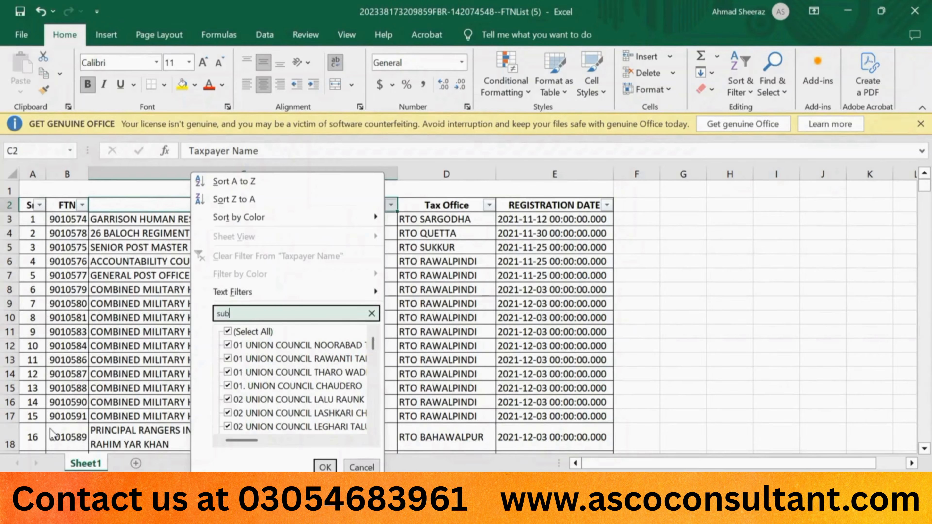
{"action": "type", "text": " regis"}
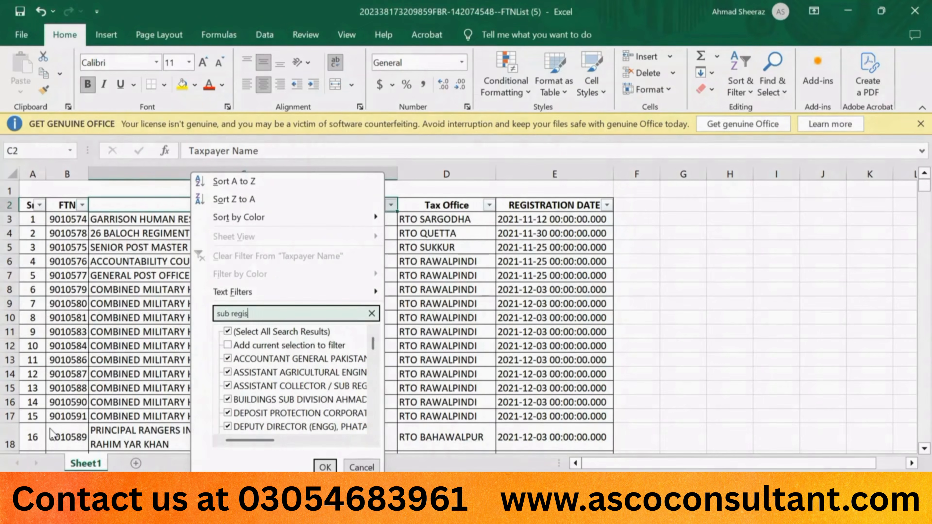
{"action": "key", "text": "Return"}
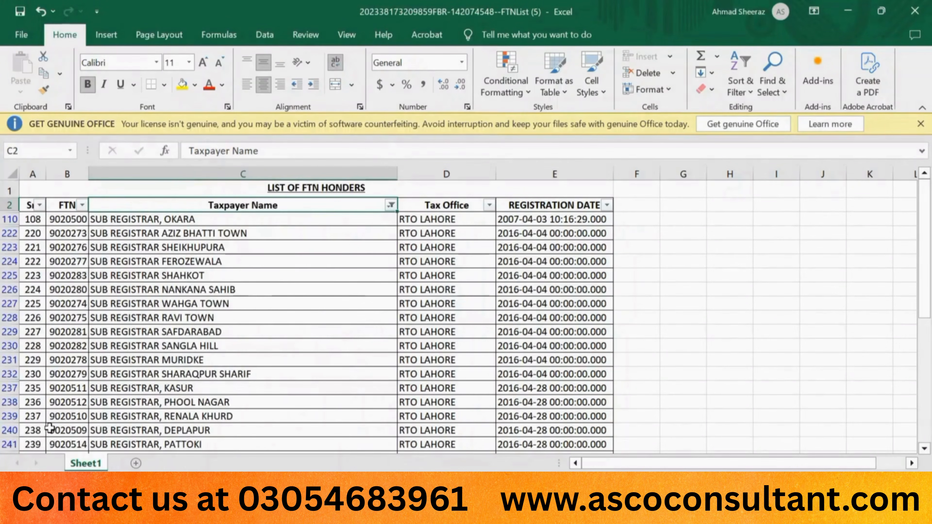
{"action": "scroll", "coordinate": [156, 333], "scroll_direction": "down", "scroll_amount": 3}
{"action": "scroll", "coordinate": [156, 334], "scroll_direction": "up", "scroll_amount": 2}
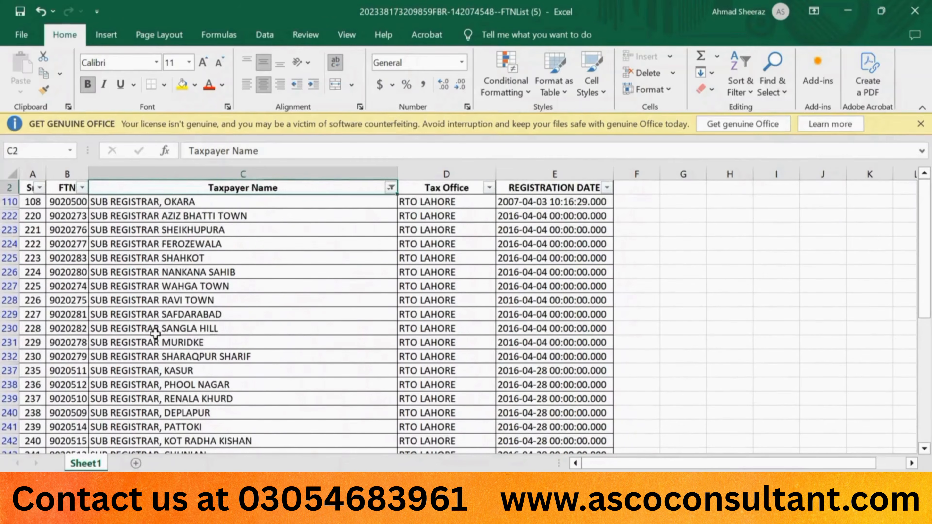
{"action": "key", "text": "Down"}
{"action": "key", "text": "ctrl+shift+Down"}
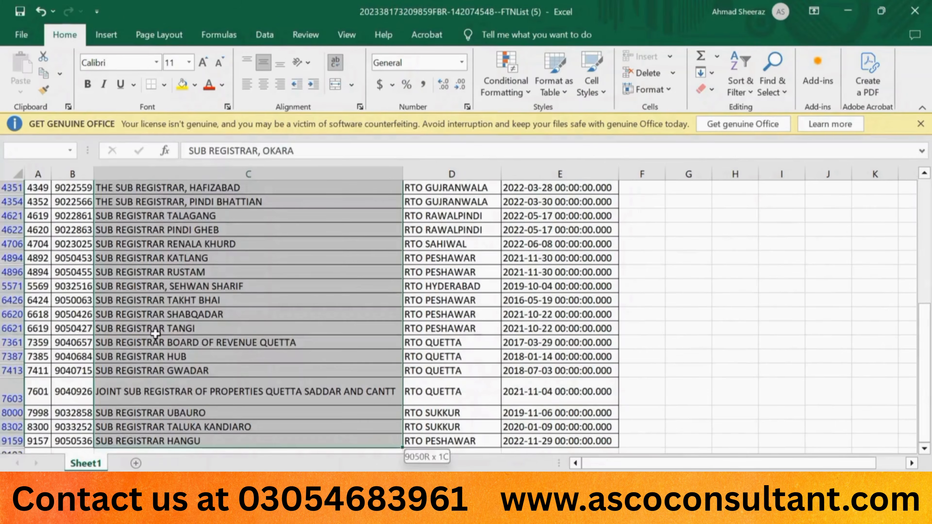
{"action": "key", "text": "ctrl+Up"}
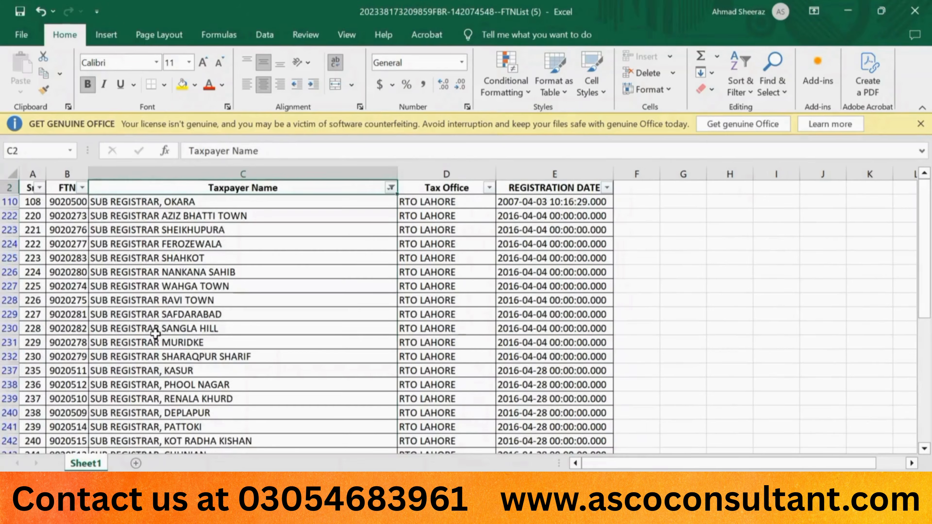
{"action": "key", "text": "Down"}
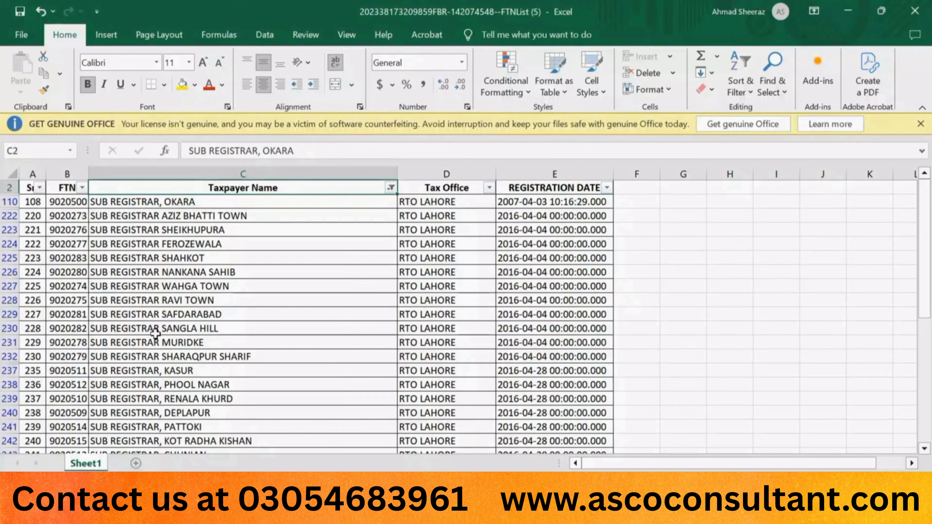
{"action": "key", "text": "ctrl+Up"}
Step: Abandon a 'sub-re' search, then filter Taxpayer Name on 'gulberg' instead
{"action": "key", "text": "alt+Down"}
{"action": "key", "text": "Down"}
{"action": "key", "text": "Down"}
{"action": "key", "text": "Down"}
{"action": "key", "text": "Down"}
{"action": "key", "text": "Down"}
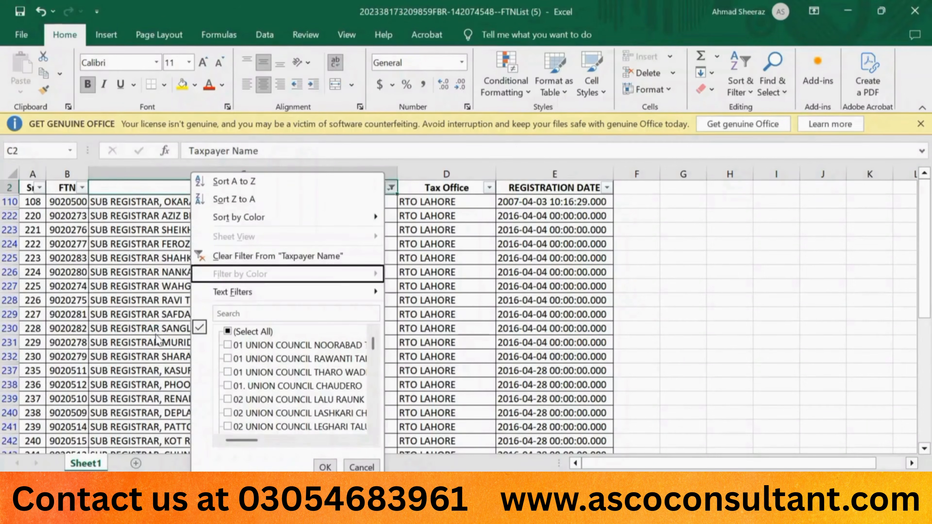
{"action": "type", "text": "sub-re"}
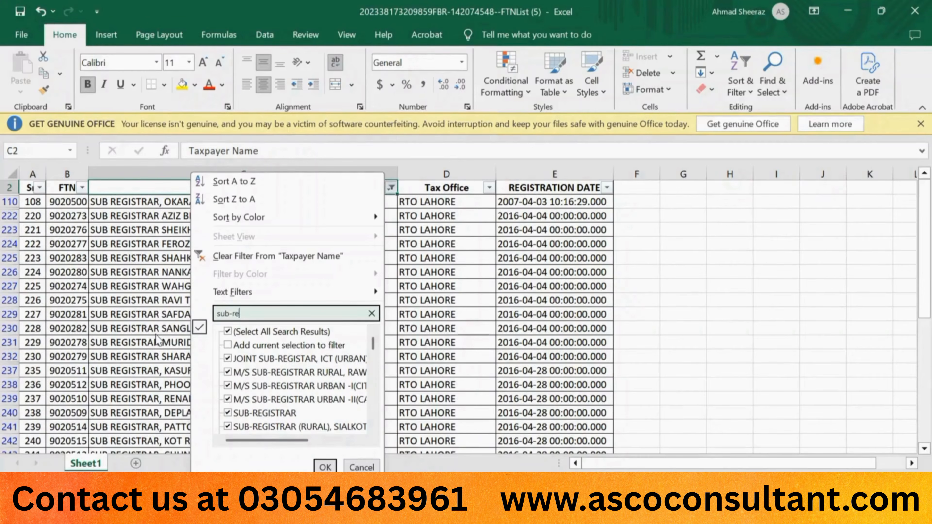
{"action": "key", "text": "Escape"}
{"action": "key", "text": "Escape"}
{"action": "key", "text": "Down"}
{"action": "key", "text": "Down"}
{"action": "key", "text": "Down"}
{"action": "key", "text": "Down"}
{"action": "key", "text": "Down"}
{"action": "key", "text": "Up"}
{"action": "key", "text": "ctrl+Up"}
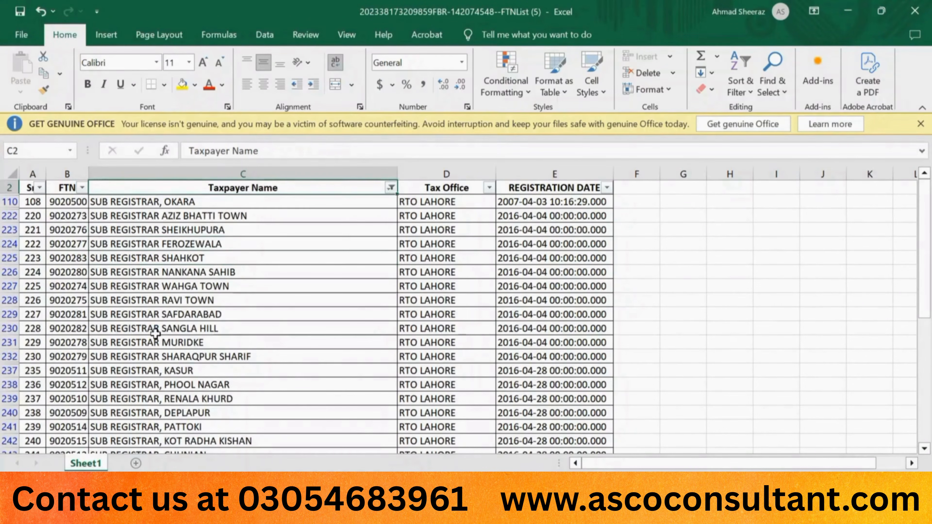
{"action": "key", "text": "alt+Down"}
{"action": "key", "text": "Down"}
{"action": "key", "text": "Down"}
{"action": "key", "text": "Down"}
{"action": "key", "text": "Down"}
{"action": "key", "text": "Down"}
{"action": "key", "text": "Down"}
{"action": "key", "text": "Down"}
{"action": "key", "text": "Down"}
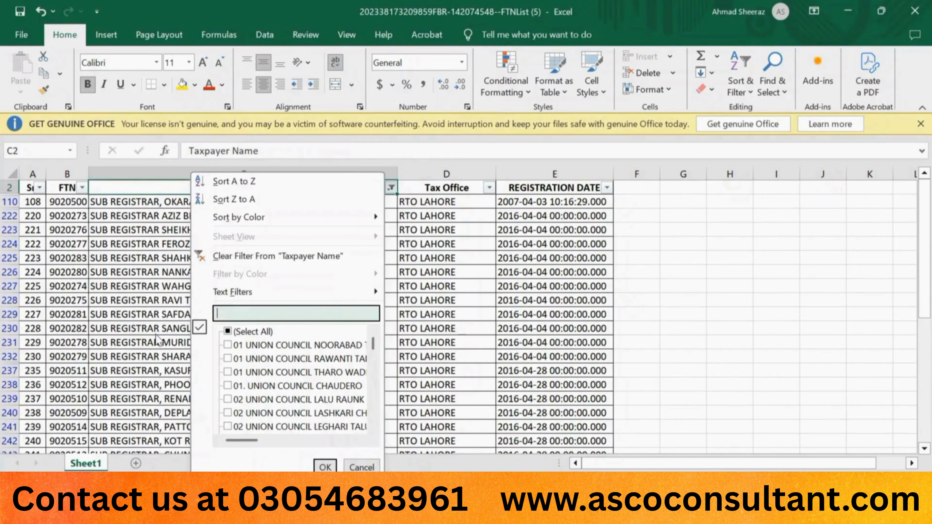
{"action": "type", "text": "gulberg"}
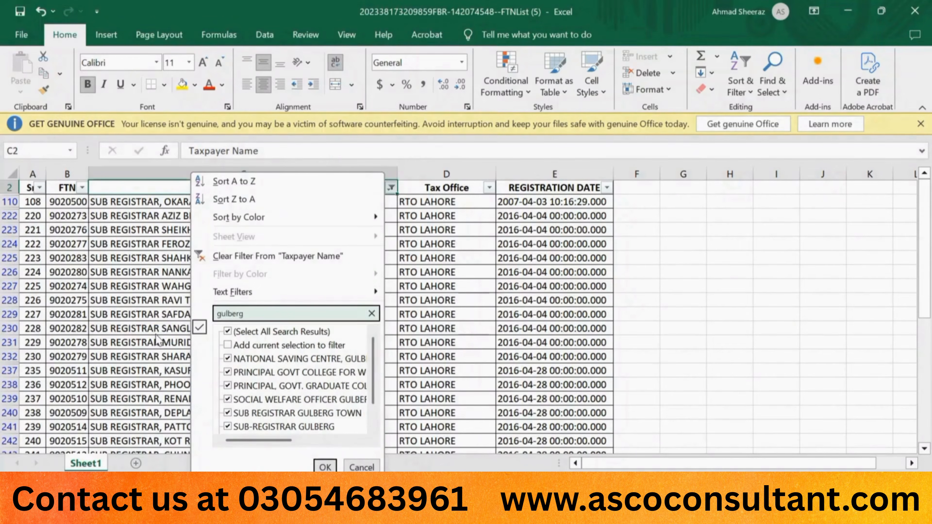
{"action": "key", "text": "Return"}
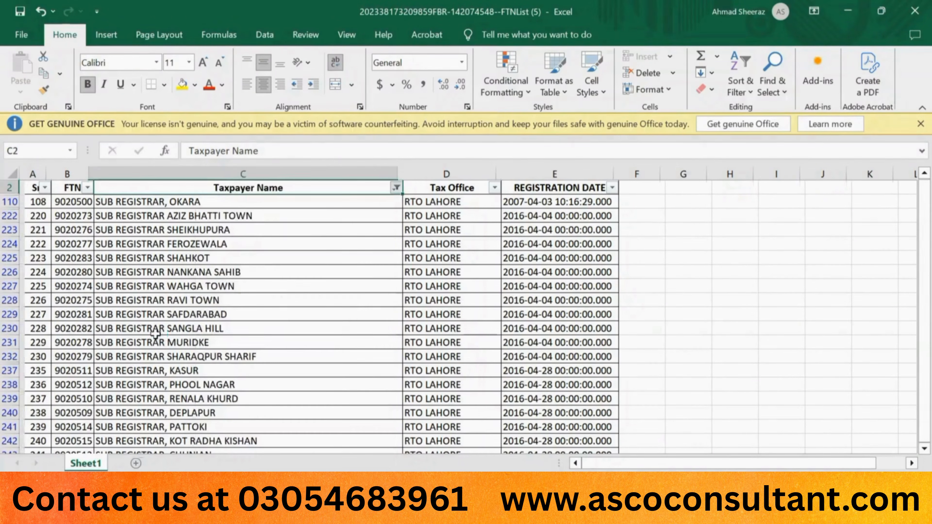
{"action": "left_click", "coordinate": [151, 215]}
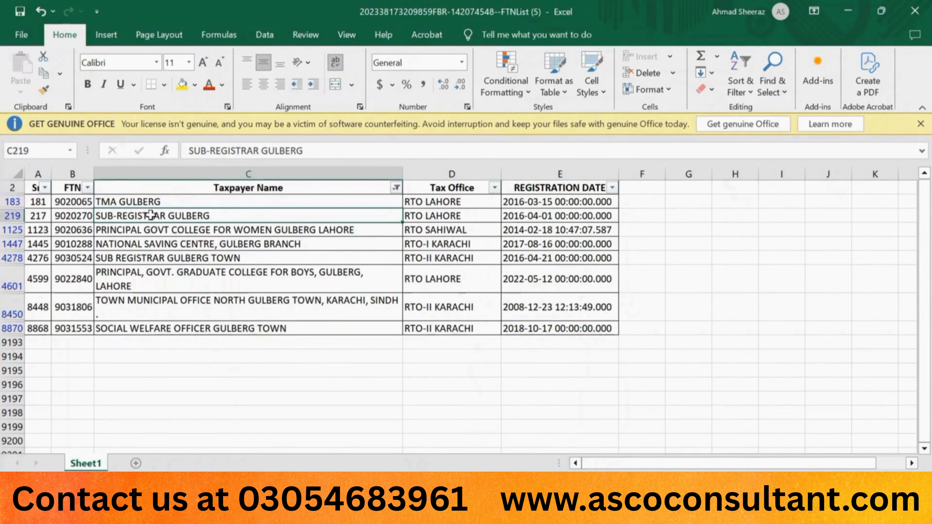
{"action": "key", "text": "Left"}
{"action": "scroll", "coordinate": [151, 215], "scroll_direction": "up", "scroll_amount": 1}
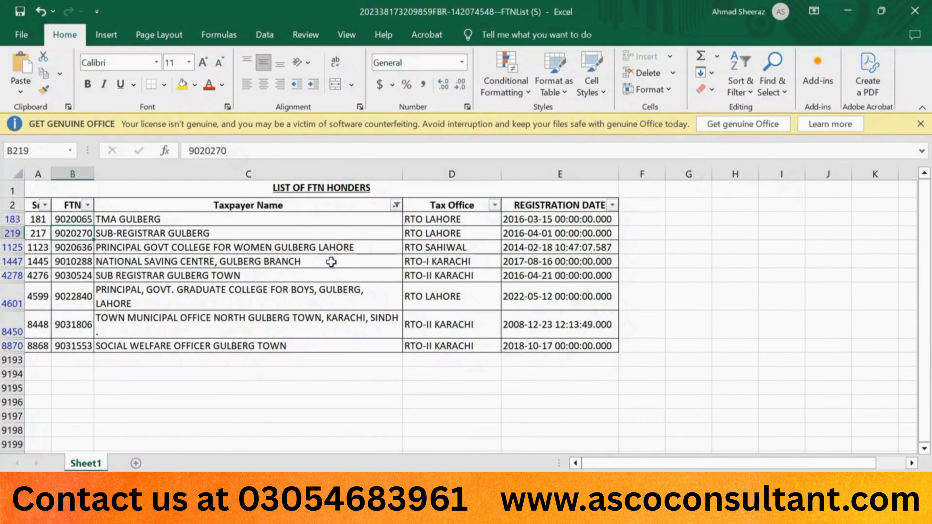
{"action": "left_click", "coordinate": [456, 511]}
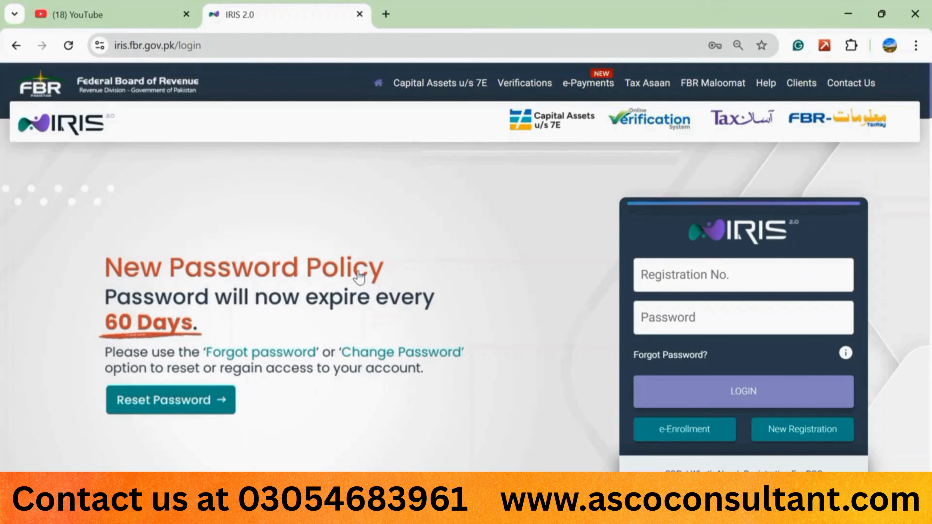
Step: Scroll the IRIS menu down and open Taxpayer Profile Inquiry under Online Verifications
{"action": "scroll", "coordinate": [359, 277], "scroll_direction": "down", "scroll_amount": 10}
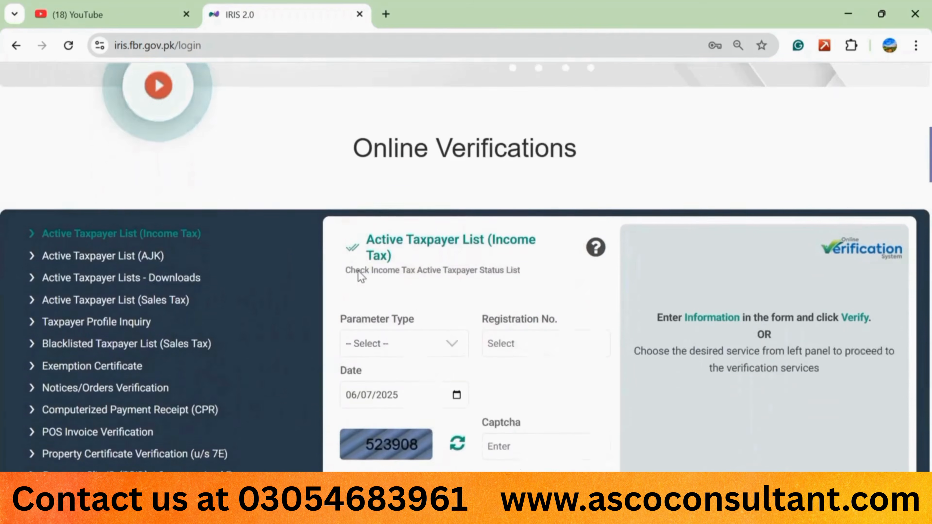
{"action": "scroll", "coordinate": [359, 278], "scroll_direction": "down", "scroll_amount": 2}
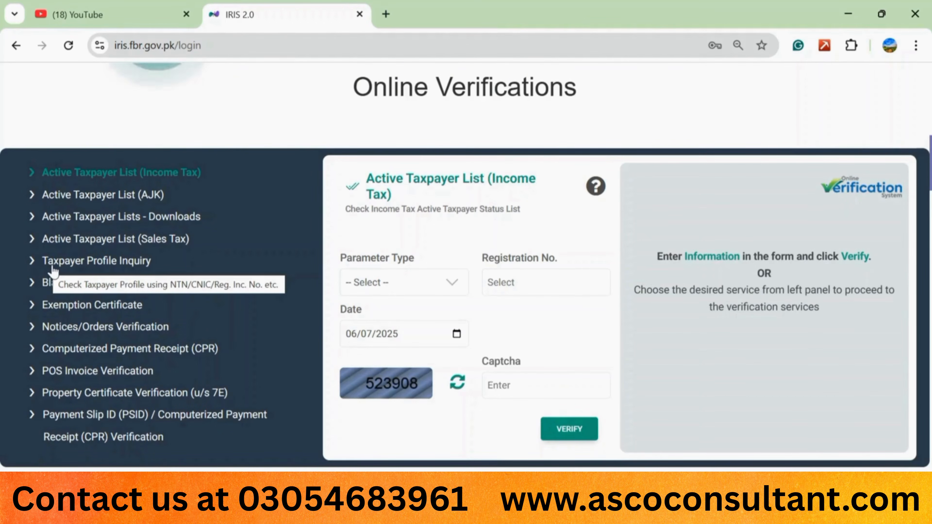
{"action": "left_click", "coordinate": [69, 265]}
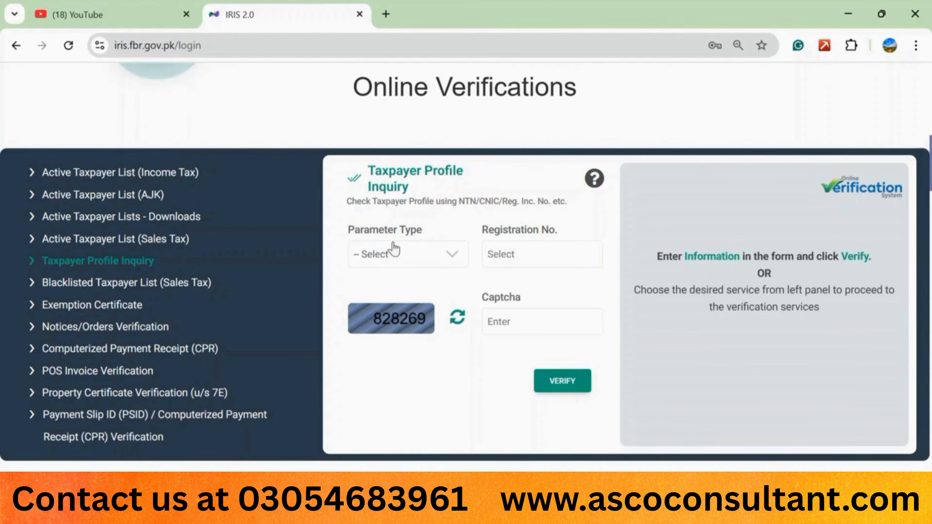
{"action": "left_click", "coordinate": [449, 262]}
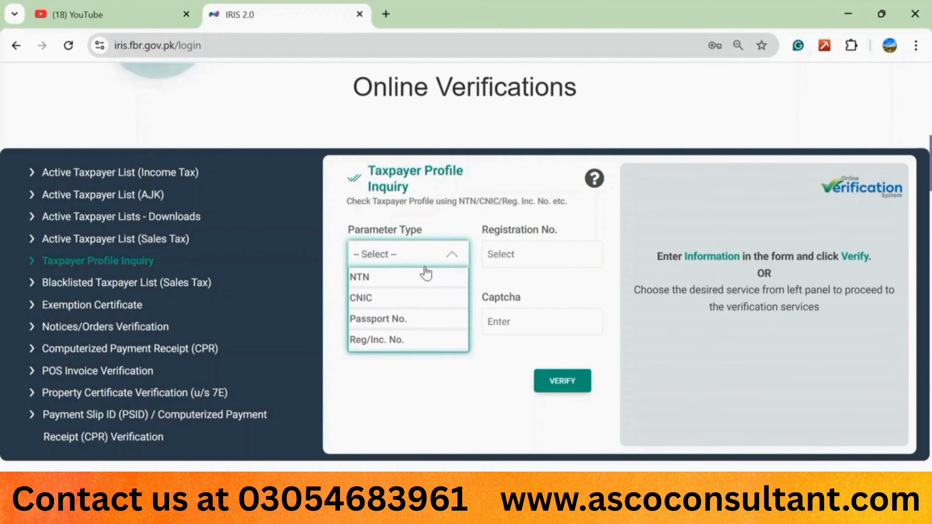
{"action": "left_click", "coordinate": [413, 279]}
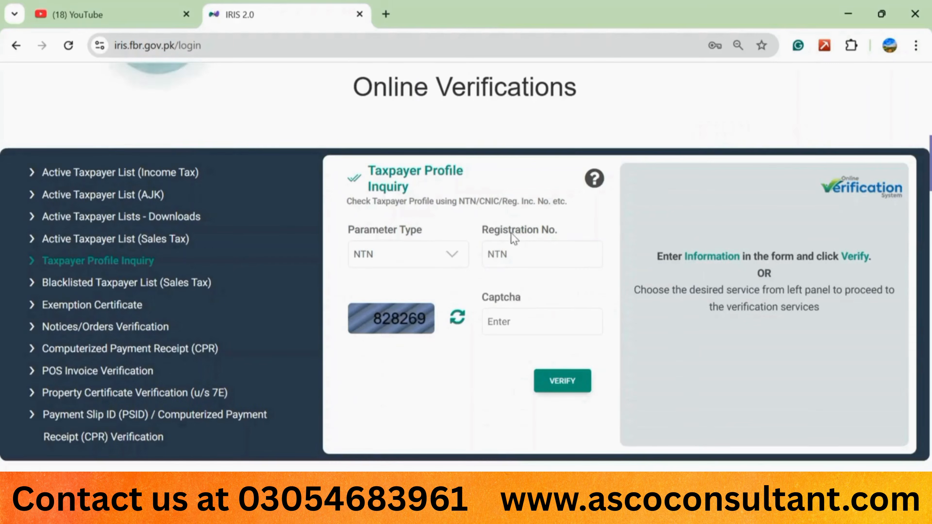
{"action": "left_click", "coordinate": [517, 257]}
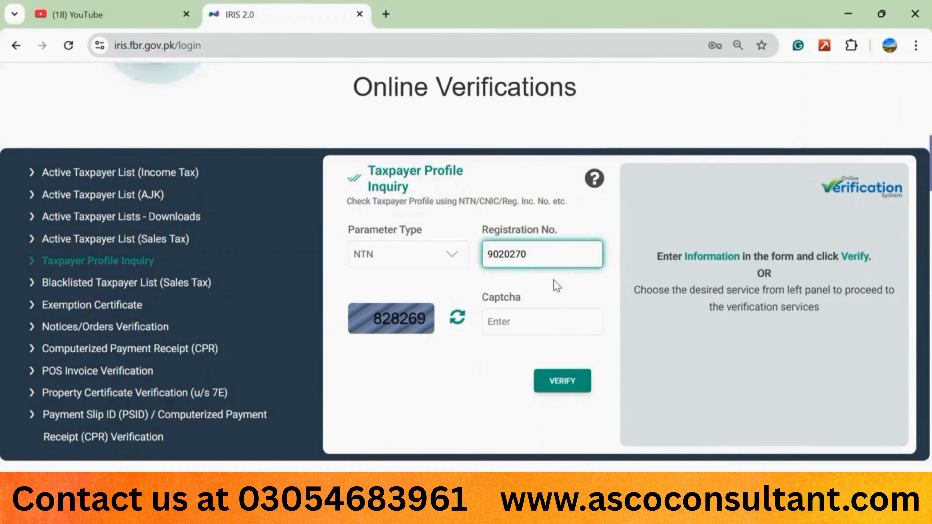
{"action": "left_click_drag", "start_coordinate": [481, 297], "coordinate": [518, 298]}
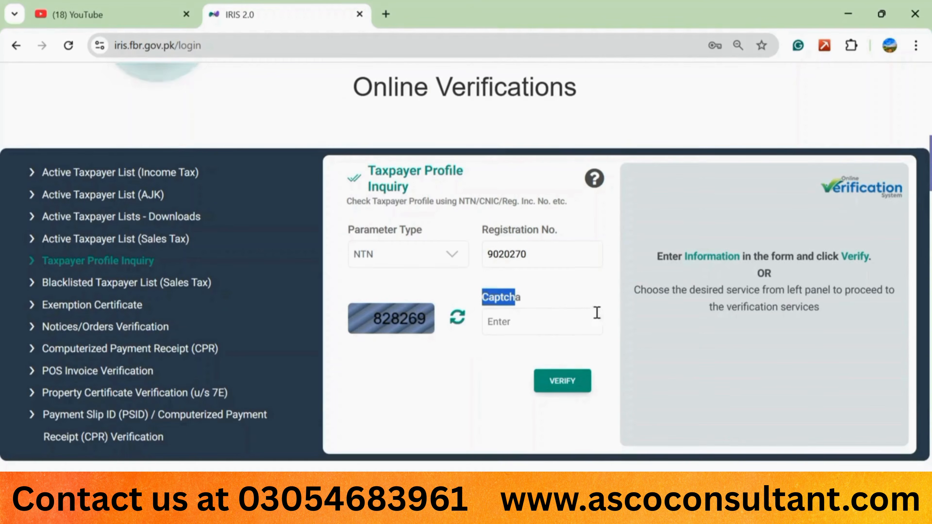
{"action": "left_click", "coordinate": [497, 326]}
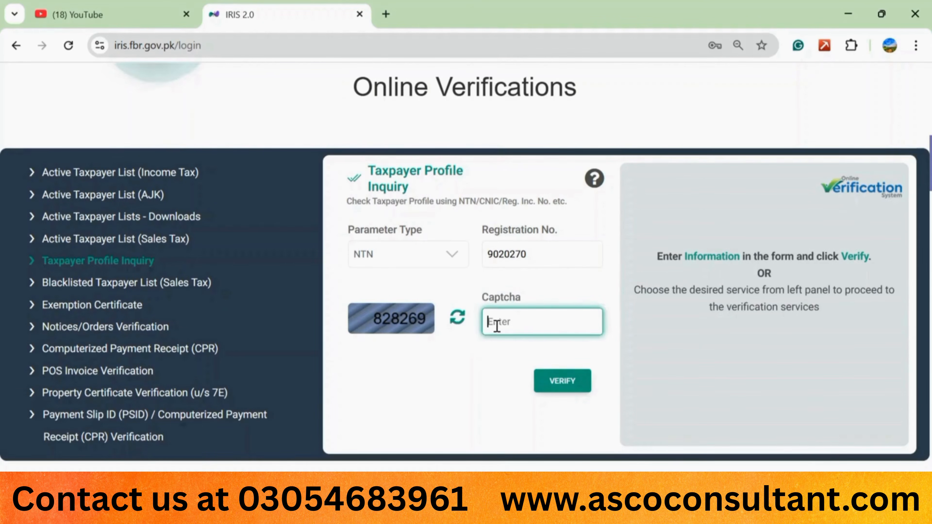
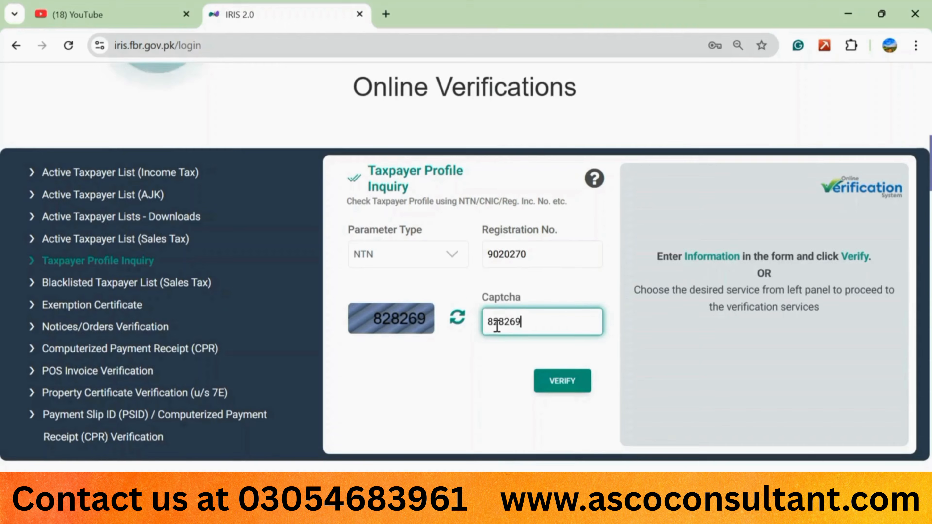
{"action": "left_click", "coordinate": [560, 382]}
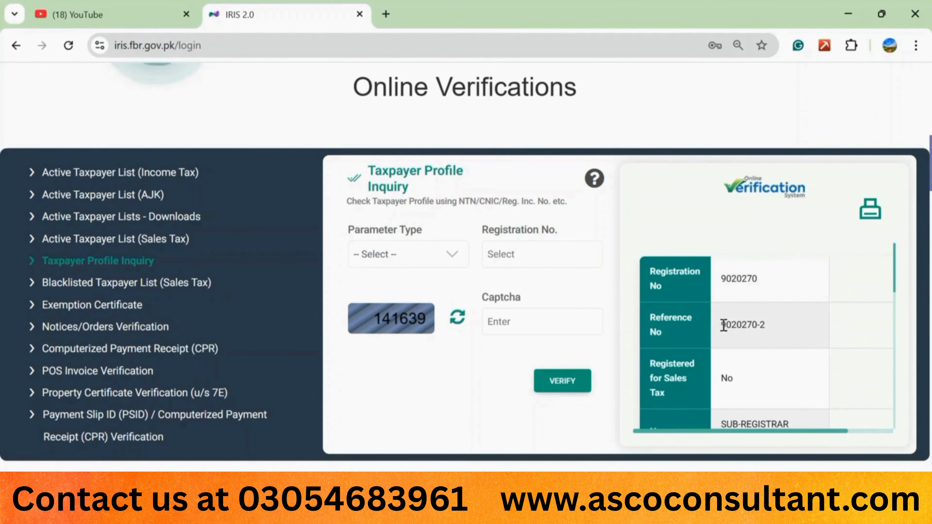
{"action": "left_click_drag", "start_coordinate": [720, 324], "coordinate": [767, 324]}
{"action": "left_click", "coordinate": [758, 336]}
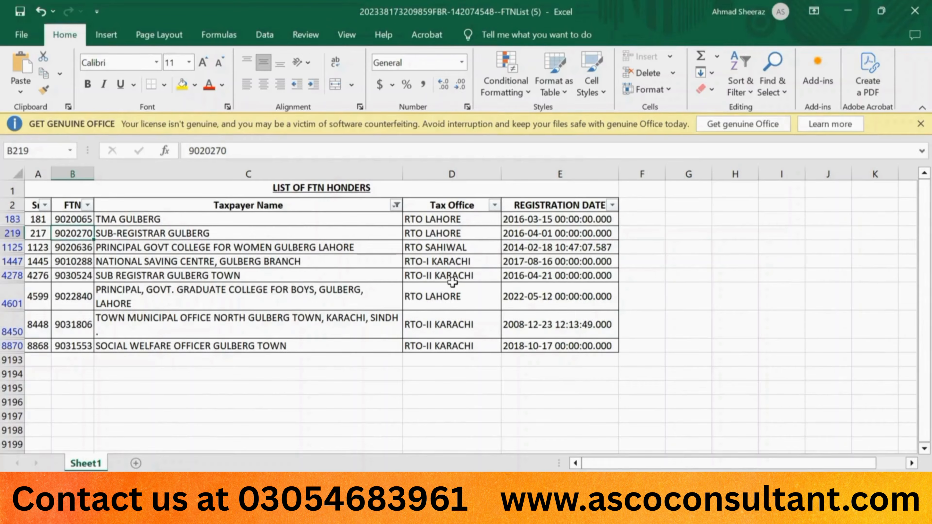
{"action": "left_click", "coordinate": [85, 273]}
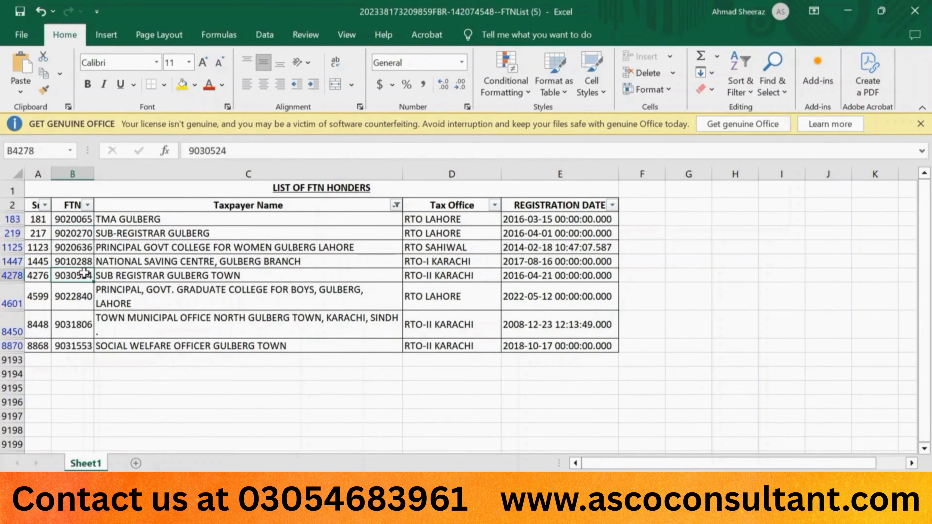
{"action": "key", "text": "ctrl+c"}
{"action": "key", "text": "alt+Tab"}
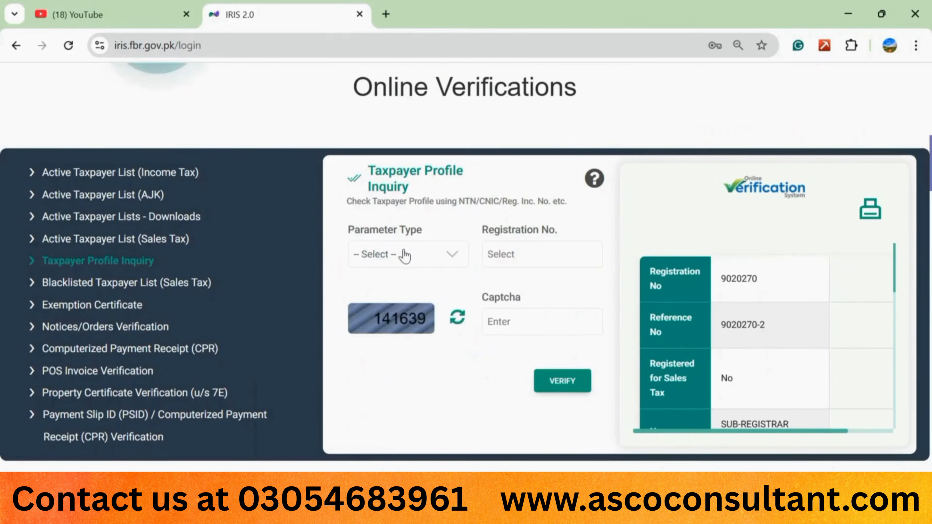
{"action": "left_click", "coordinate": [400, 254]}
{"action": "left_click", "coordinate": [379, 277]}
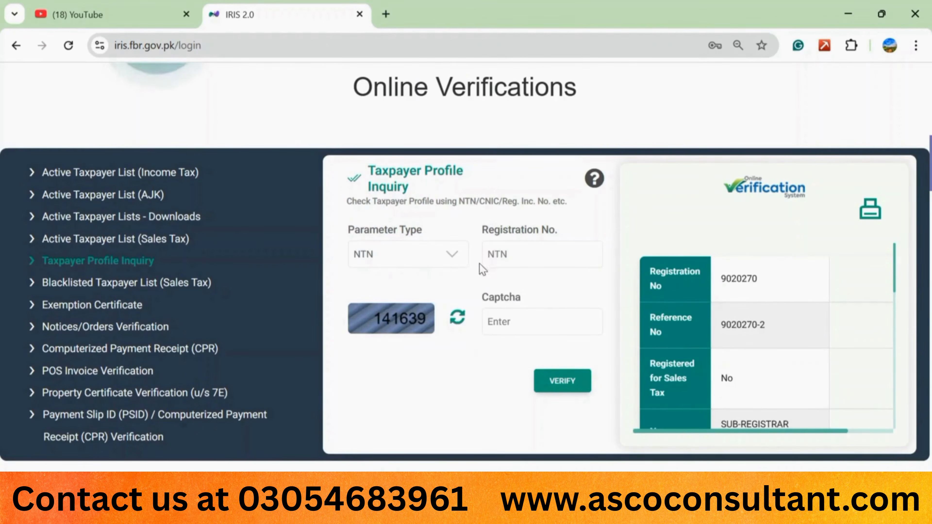
{"action": "left_click", "coordinate": [507, 255]}
{"action": "key", "text": "ctrl+v"}
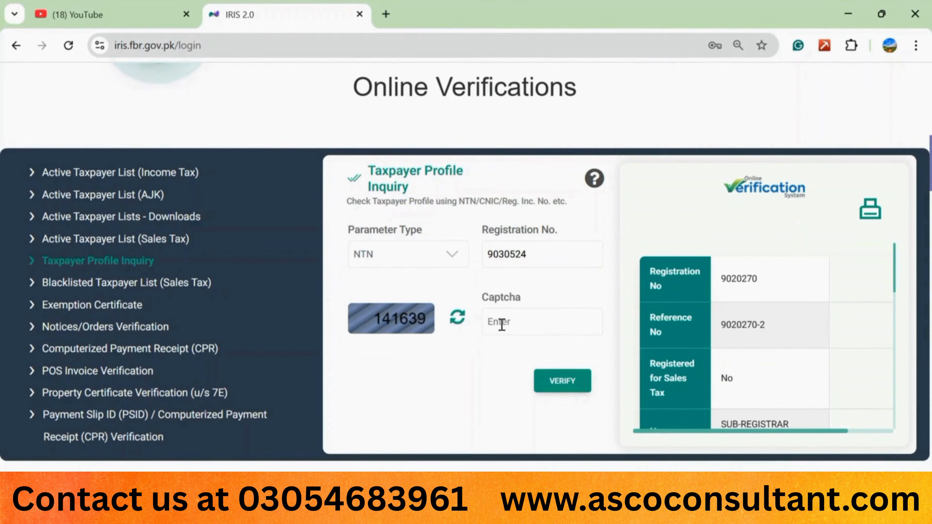
{"action": "left_click", "coordinate": [501, 324]}
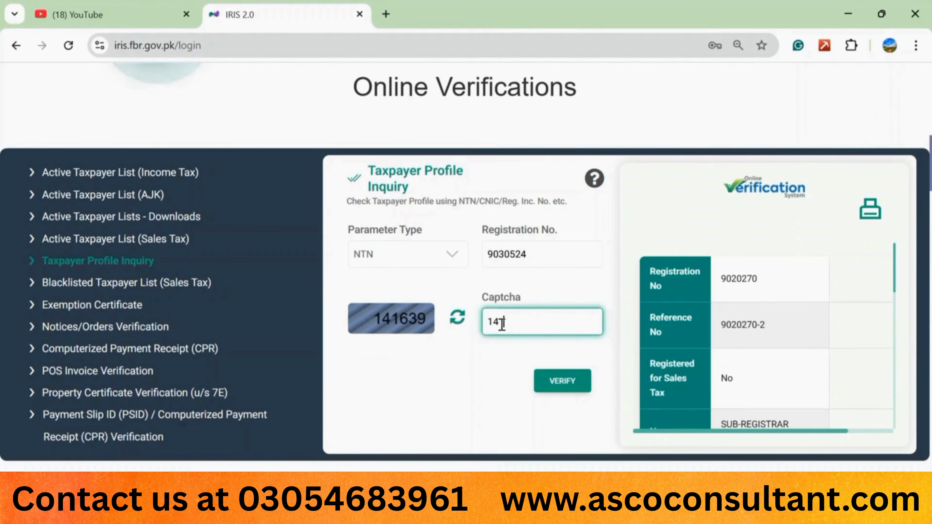
{"action": "left_click", "coordinate": [555, 386]}
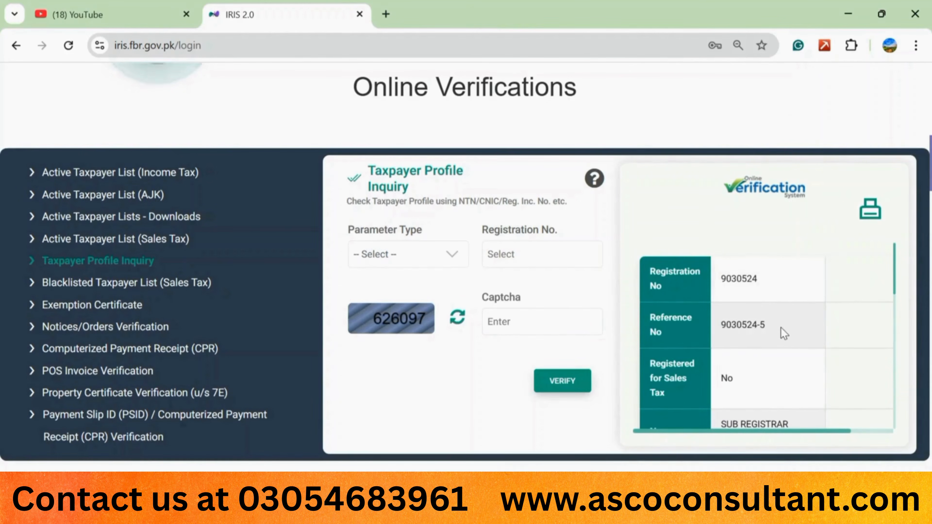
{"action": "scroll", "coordinate": [660, 353], "scroll_direction": "down", "scroll_amount": 3}
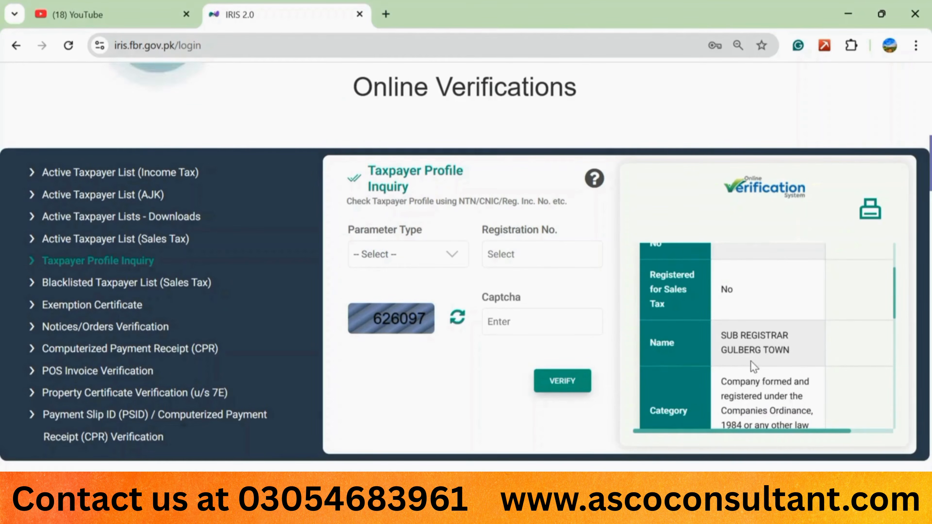
{"action": "scroll", "coordinate": [751, 360], "scroll_direction": "down", "scroll_amount": 3}
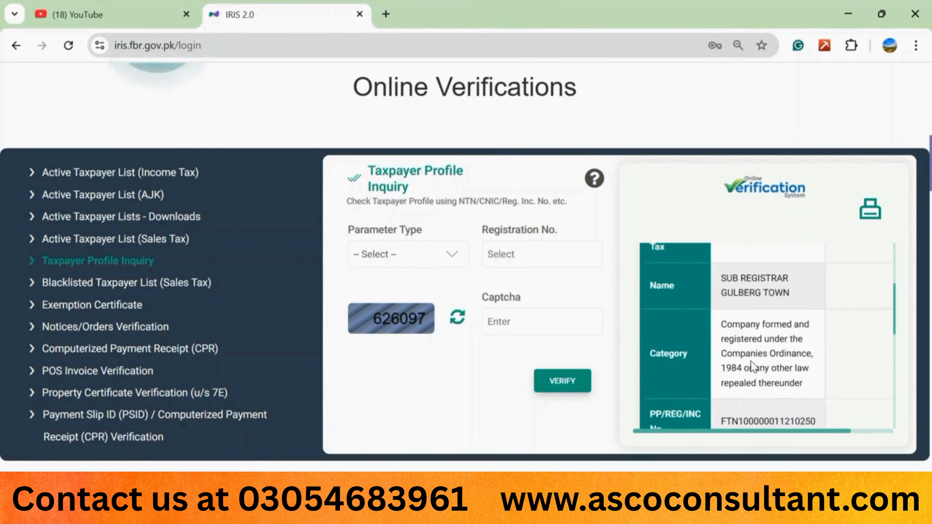
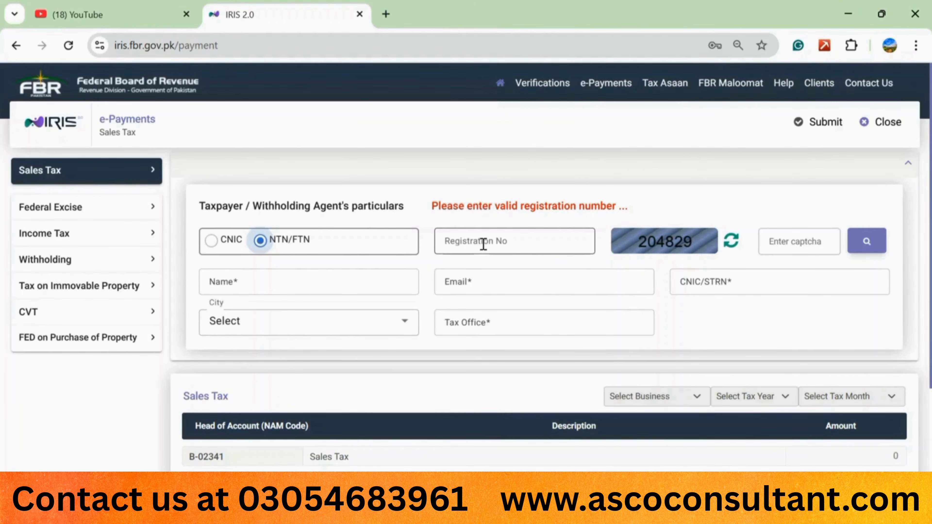
Step: Paste the withholding agent's NTN into Registration No on the Adjustable Income Tax form and enter the captcha code
{"action": "left_click", "coordinate": [483, 244]}
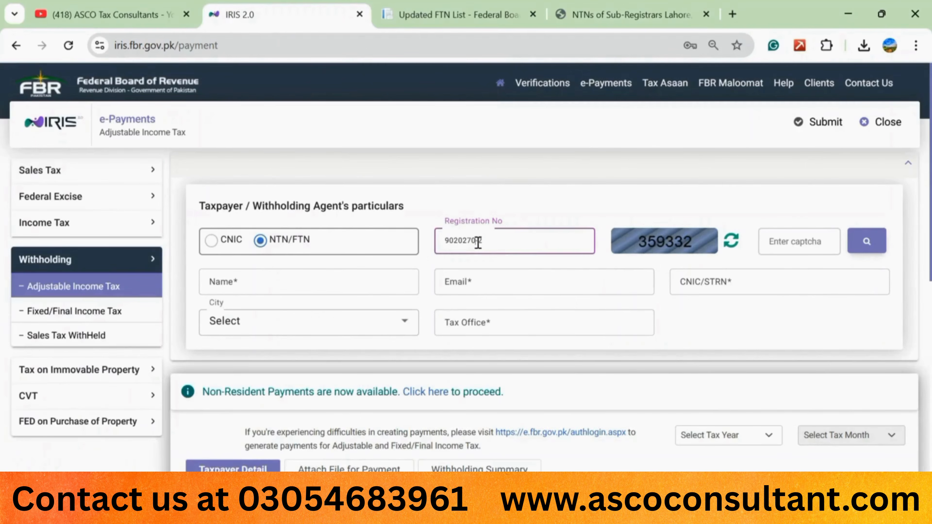
{"action": "key", "text": "shift+Left"}
{"action": "key", "text": "shift+Left"}
{"action": "key", "text": "shift+Left"}
{"action": "key", "text": "shift+Left"}
{"action": "key", "text": "shift+Left"}
{"action": "key", "text": "shift+Left"}
{"action": "key", "text": "shift+Left"}
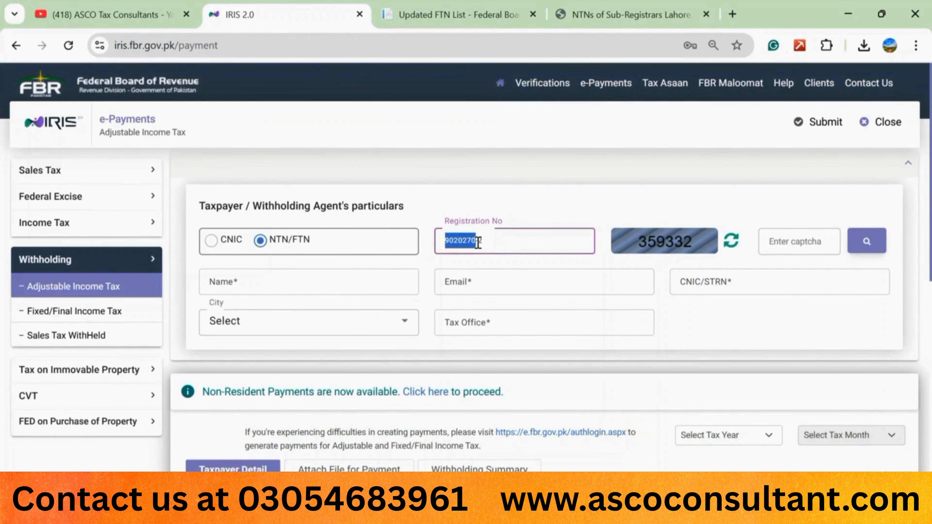
{"action": "left_click", "coordinate": [484, 243]}
{"action": "key", "text": "shift+Left"}
{"action": "key", "text": "shift+Left"}
{"action": "key", "text": "shift+Left"}
{"action": "key", "text": "shift+Left"}
{"action": "key", "text": "shift+Left"}
{"action": "key", "text": "shift+Left"}
{"action": "key", "text": "shift+Left"}
{"action": "key", "text": "shift+Left"}
{"action": "key", "text": "shift+Left"}
{"action": "key", "text": "Home"}
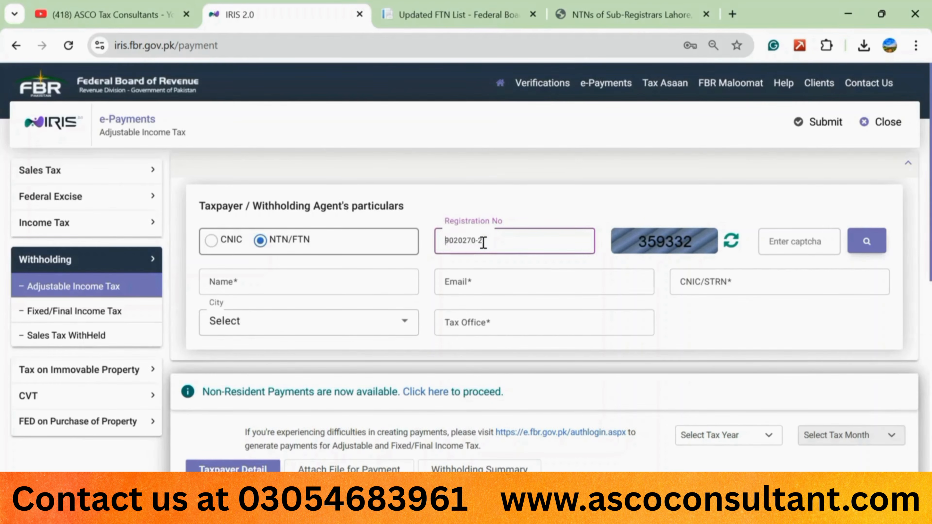
{"action": "key", "text": "shift+Right"}
{"action": "key", "text": "shift+Right"}
{"action": "key", "text": "shift+Right"}
{"action": "key", "text": "shift+Right"}
{"action": "key", "text": "shift+Right"}
{"action": "key", "text": "shift+Right"}
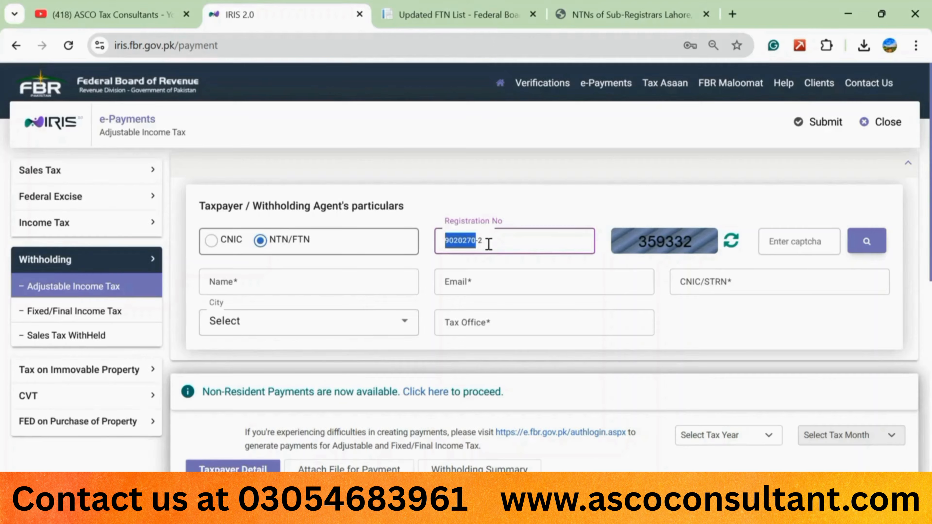
{"action": "left_click", "coordinate": [517, 221]}
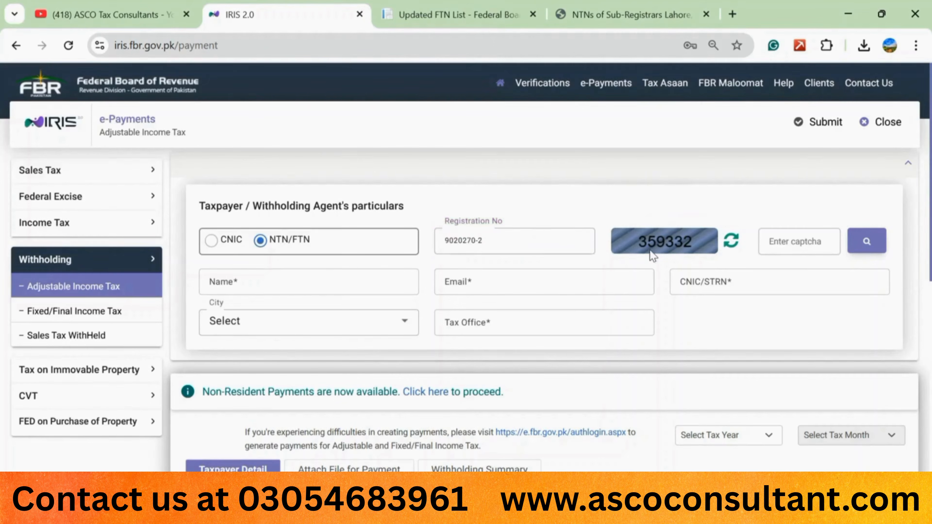
{"action": "left_click", "coordinate": [811, 244]}
{"action": "type", "text": "359332"}
Step: Fetch the agent's particulars (city LAHORE, tax office RTO LAHORE) and clear the prefilled e-mail
{"action": "left_click", "coordinate": [868, 246]}
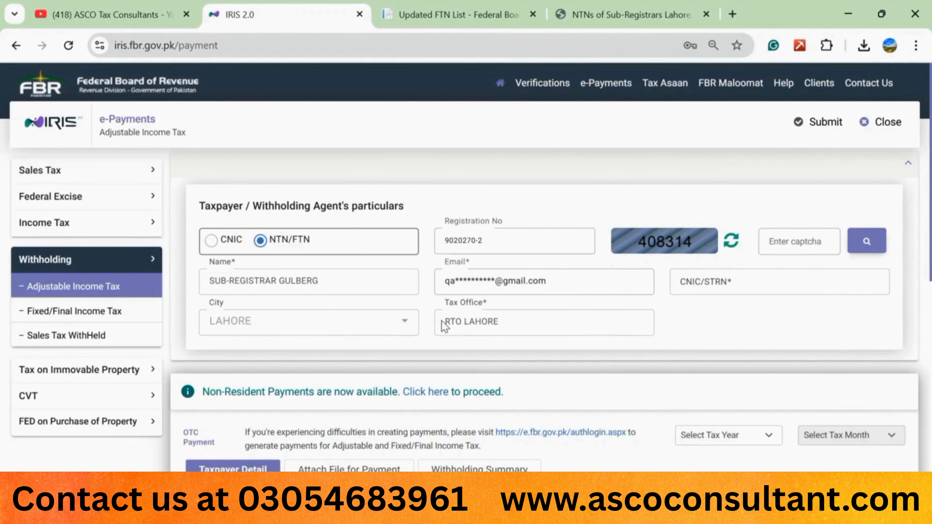
{"action": "triple_click", "coordinate": [505, 281]}
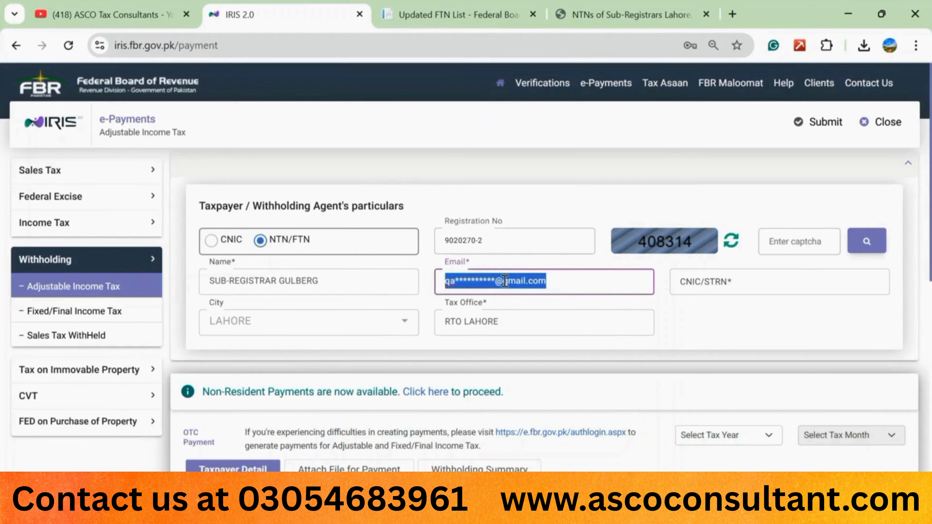
{"action": "key", "text": "BackSpace"}
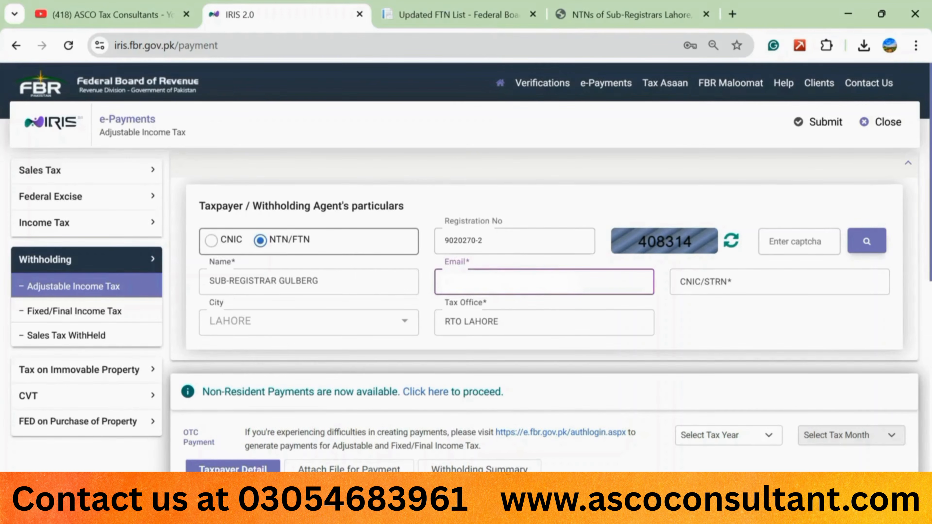
{"action": "left_click", "coordinate": [528, 261]}
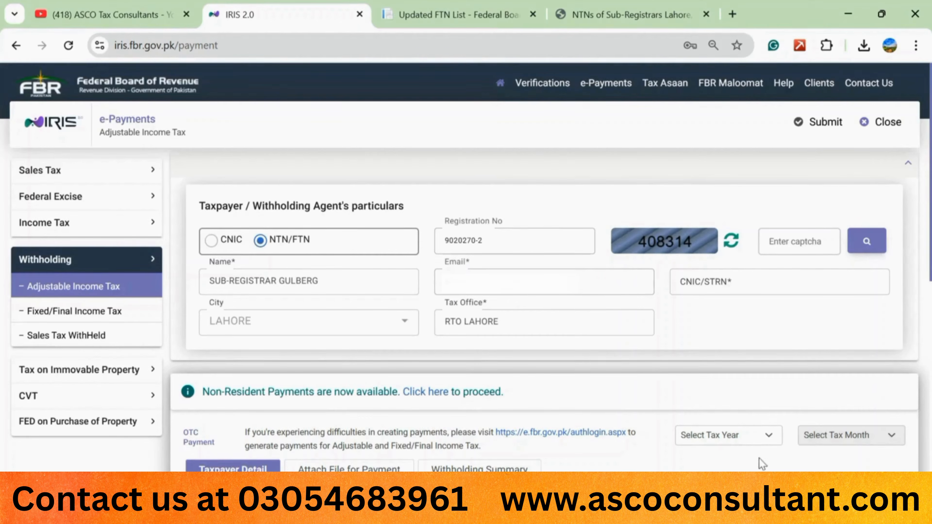
Step: Scroll down to the empty Taxpayers Details entry form on the Taxpayer Detail tab
{"action": "scroll", "coordinate": [433, 313], "scroll_direction": "down", "scroll_amount": 6}
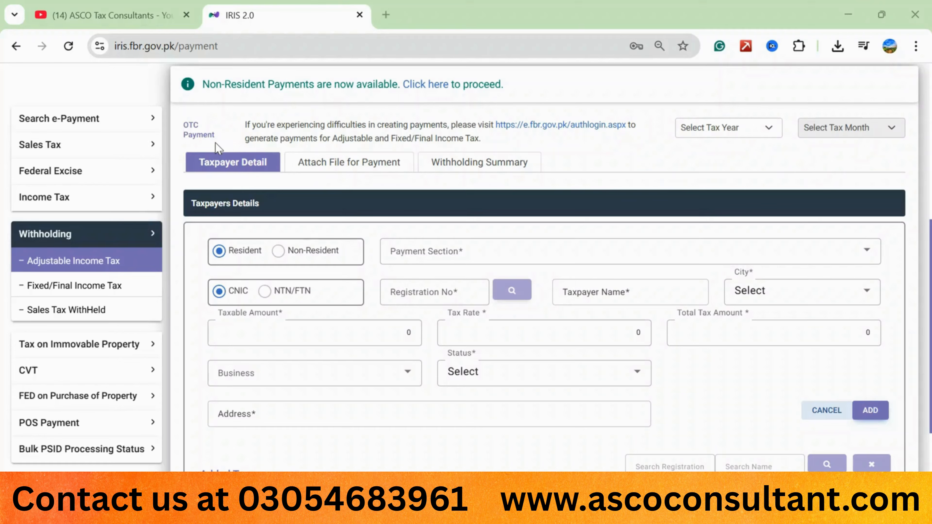
{"action": "left_click", "coordinate": [192, 128]}
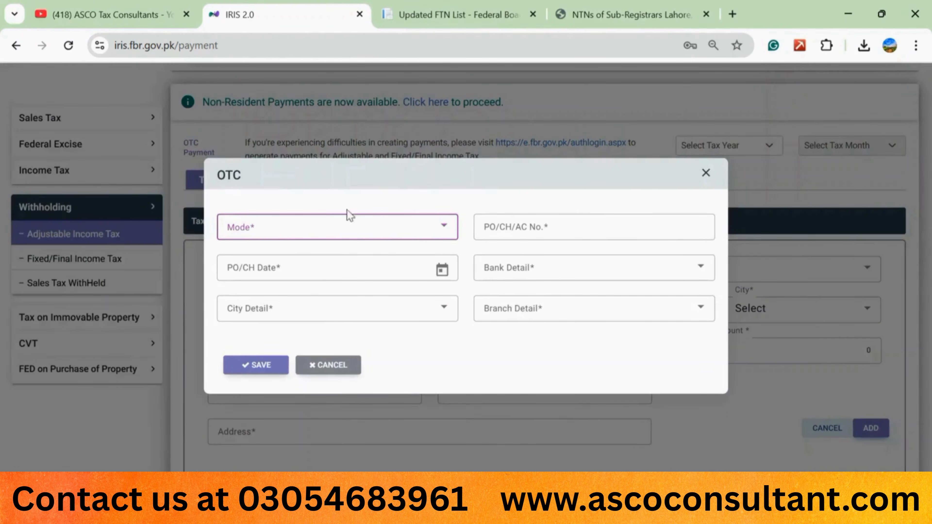
{"action": "left_click", "coordinate": [445, 230]}
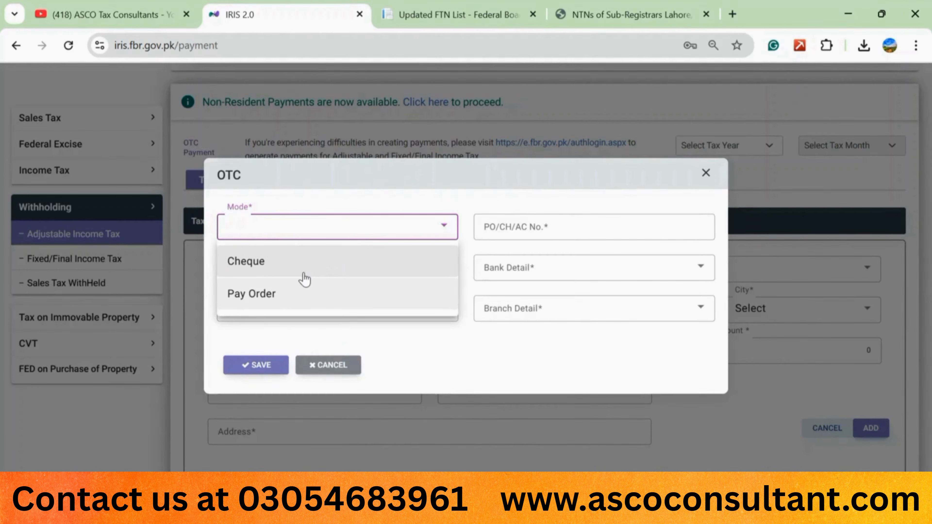
{"action": "left_click", "coordinate": [362, 201]}
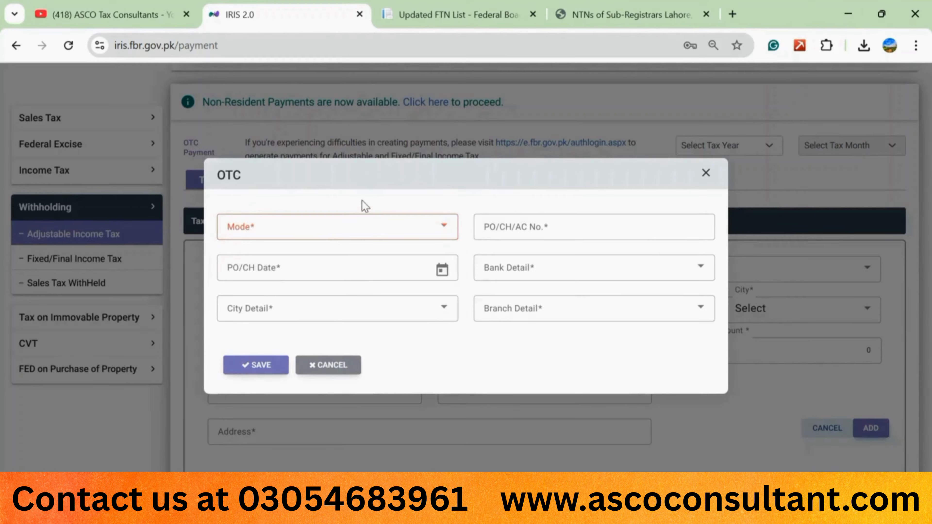
{"action": "left_click", "coordinate": [326, 367]}
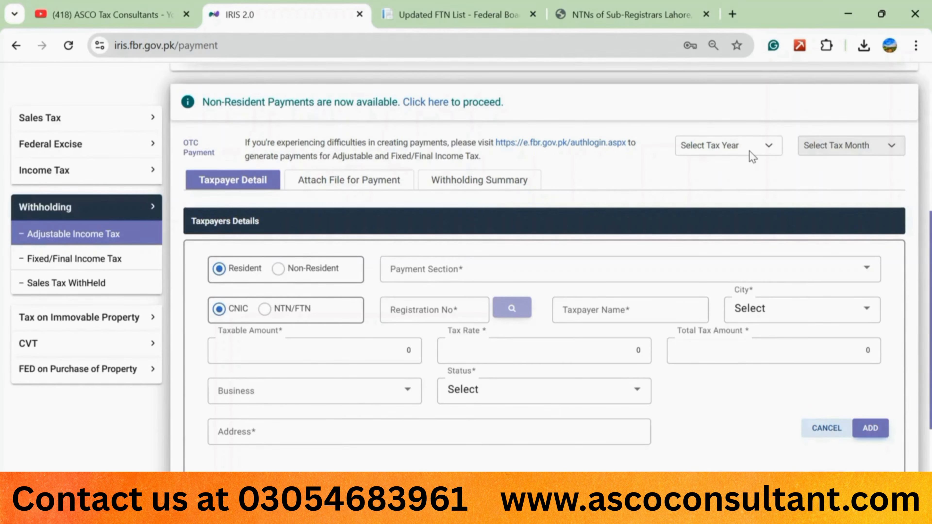
Step: Select 2025 as the tax year and May as the tax month
{"action": "left_click", "coordinate": [770, 148]}
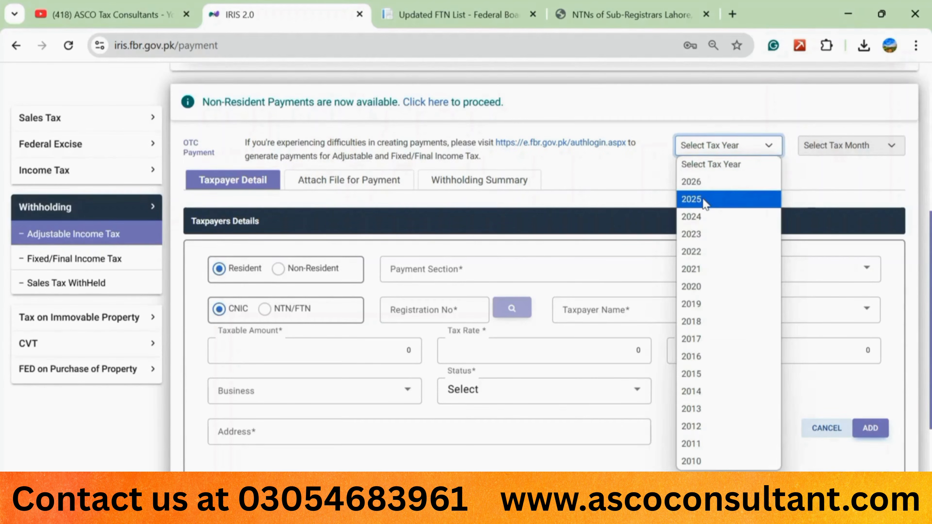
{"action": "left_click", "coordinate": [705, 204]}
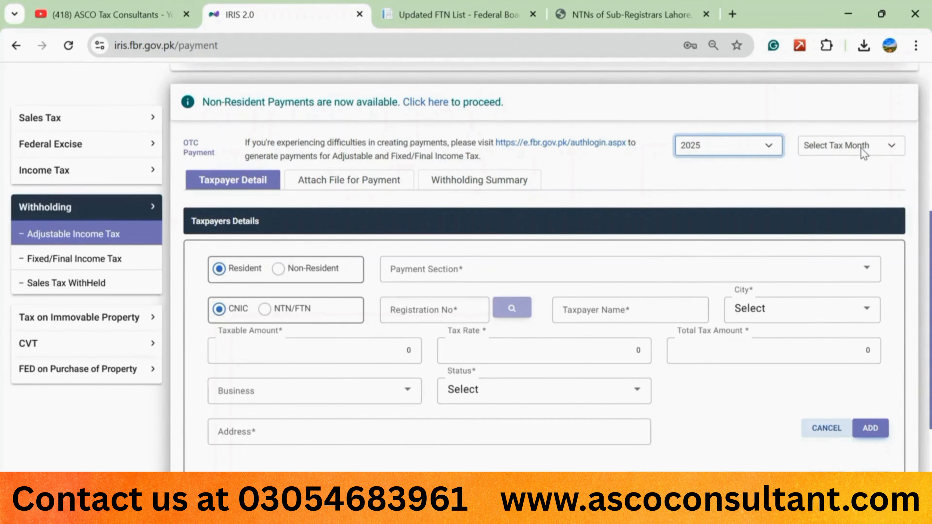
{"action": "left_click", "coordinate": [883, 149]}
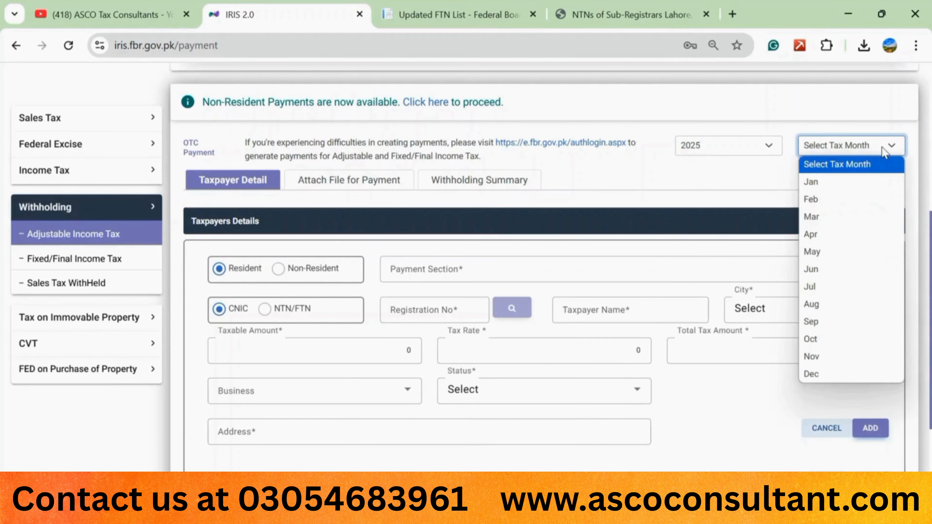
{"action": "left_click", "coordinate": [819, 252]}
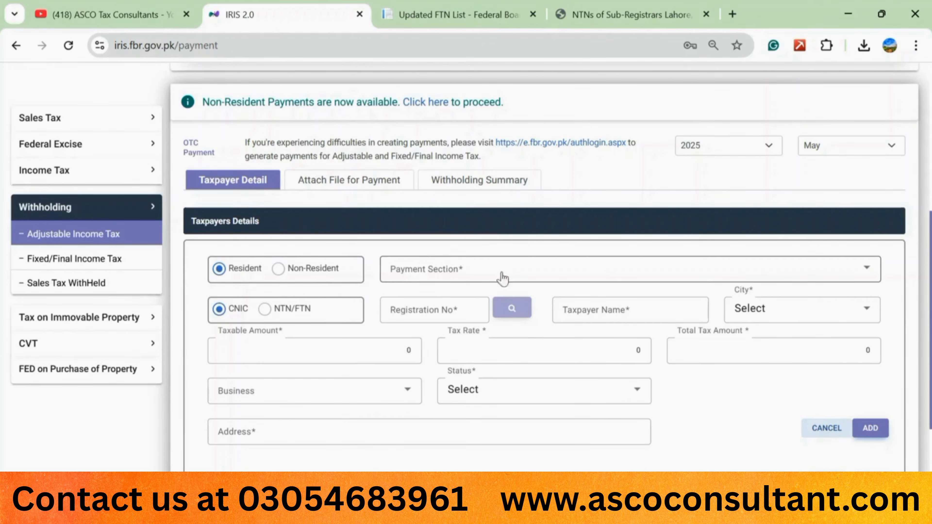
Step: Pick 64151101 - 236K Purchase / Transfer of Immovable Property from the Payment Section list
{"action": "left_click", "coordinate": [865, 278]}
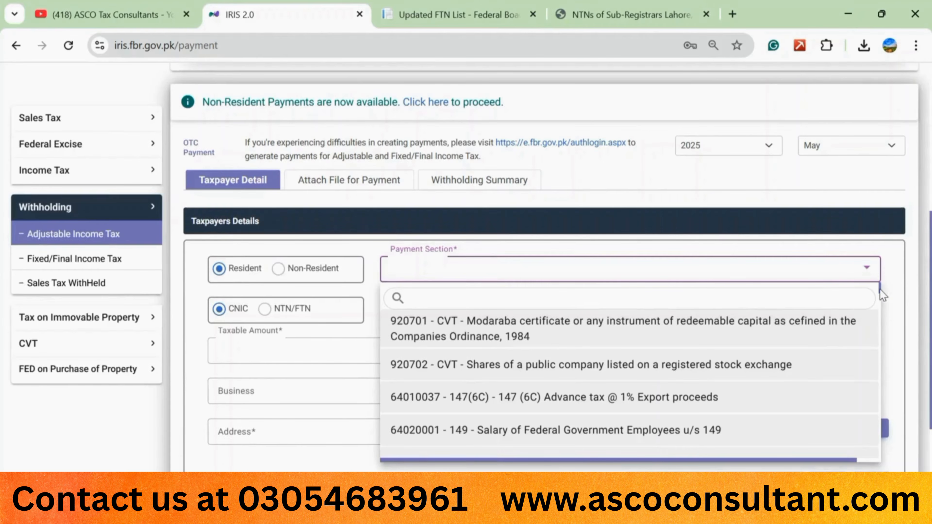
{"action": "scroll", "coordinate": [880, 293], "scroll_direction": "down", "scroll_amount": 3}
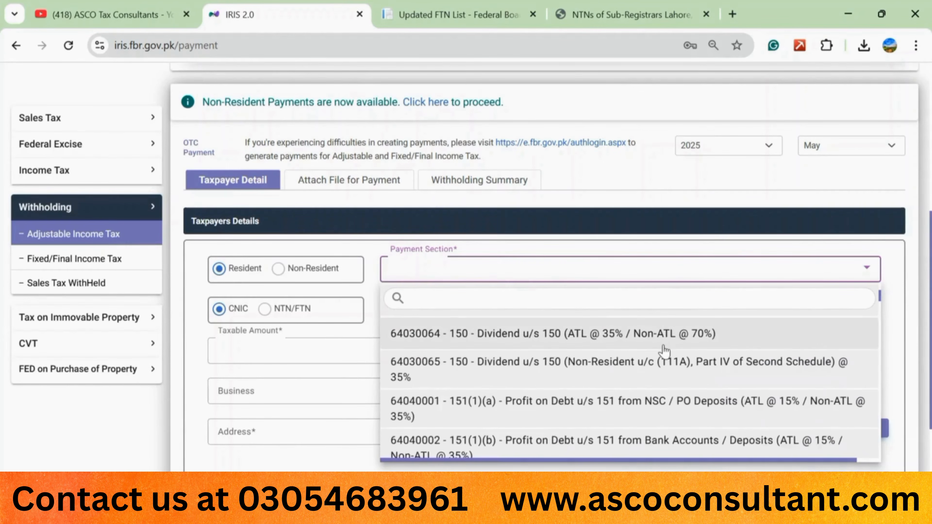
{"action": "scroll", "coordinate": [664, 350], "scroll_direction": "down", "scroll_amount": 10}
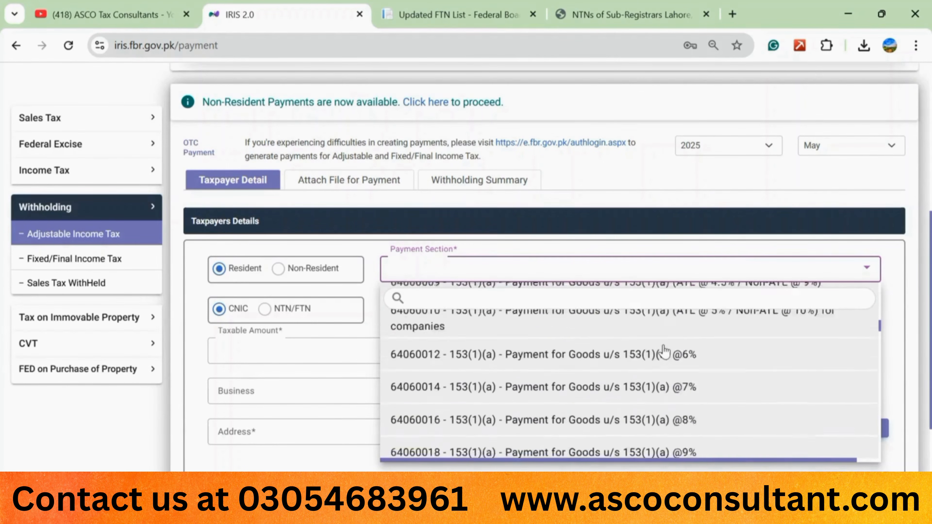
{"action": "scroll", "coordinate": [664, 351], "scroll_direction": "down", "scroll_amount": 2}
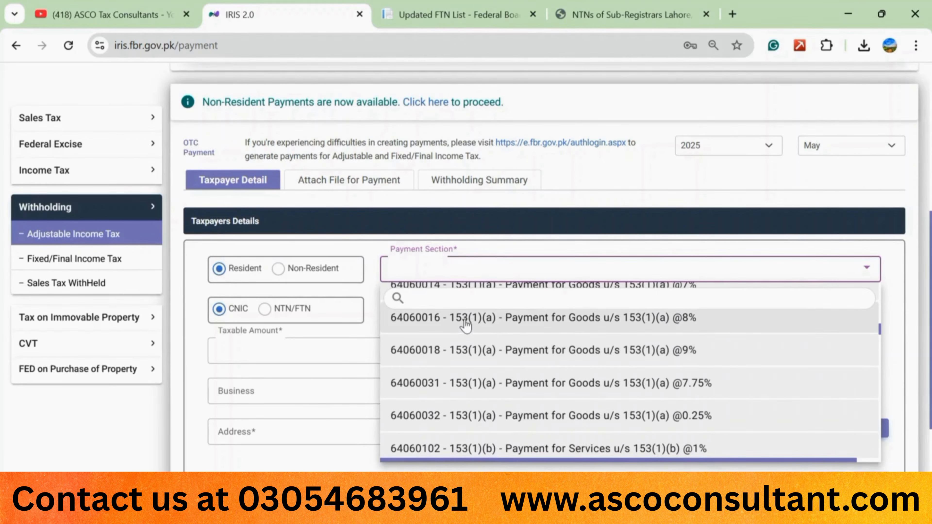
{"action": "scroll", "coordinate": [467, 364], "scroll_direction": "down", "scroll_amount": 10}
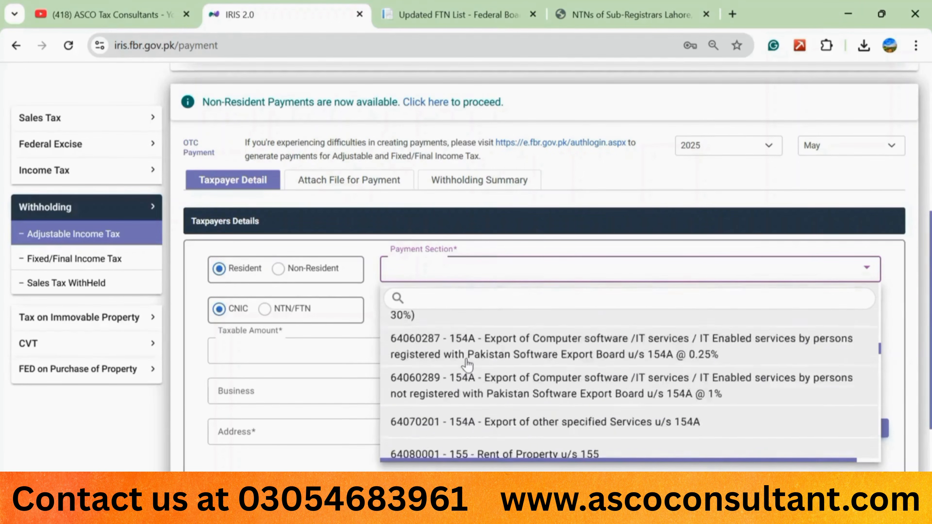
{"action": "scroll", "coordinate": [466, 364], "scroll_direction": "down", "scroll_amount": 10}
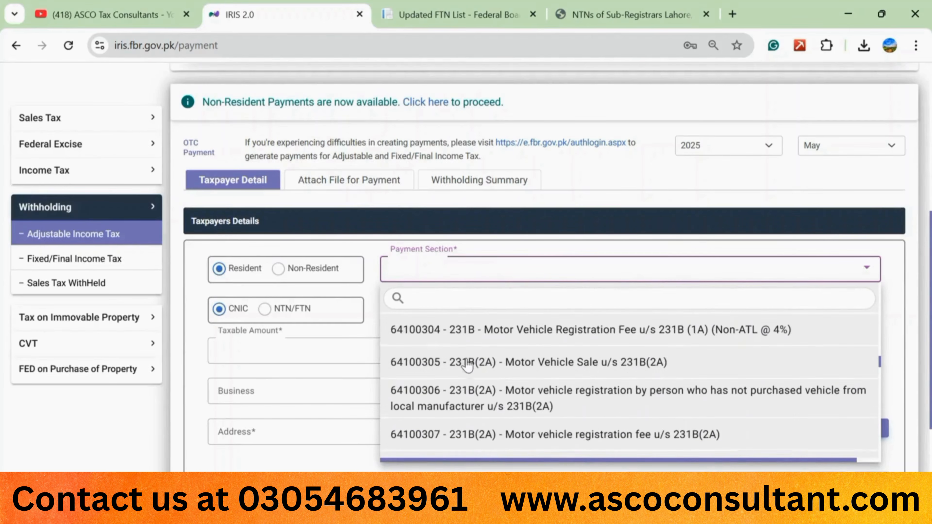
{"action": "scroll", "coordinate": [467, 365], "scroll_direction": "down", "scroll_amount": 10}
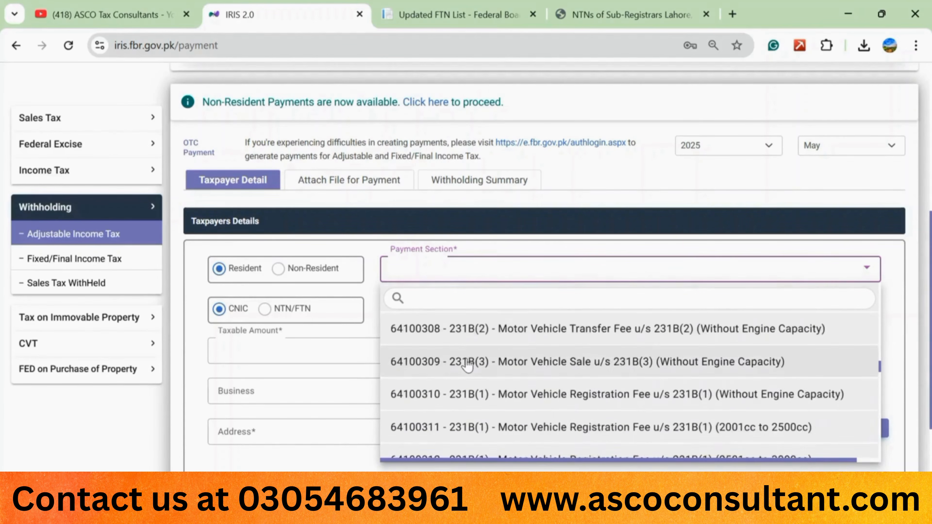
{"action": "scroll", "coordinate": [467, 364], "scroll_direction": "down", "scroll_amount": 10}
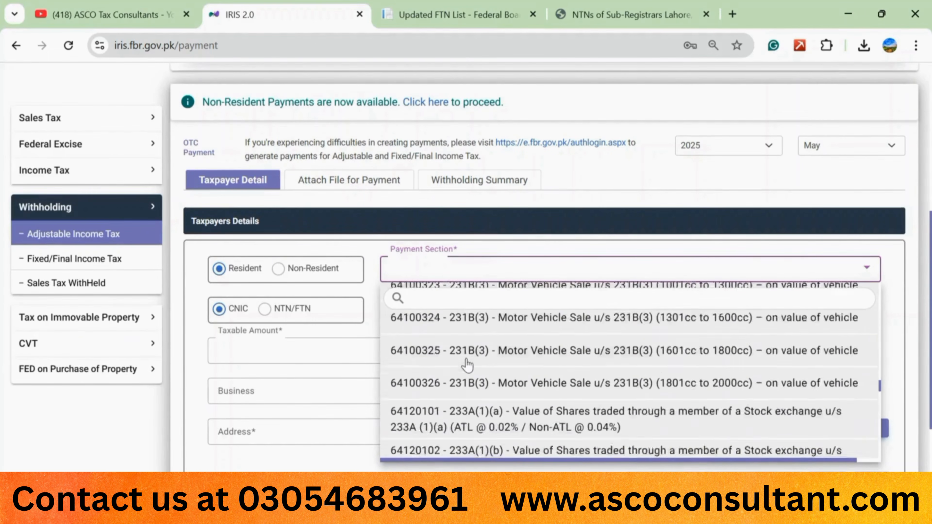
{"action": "scroll", "coordinate": [467, 364], "scroll_direction": "down", "scroll_amount": 10}
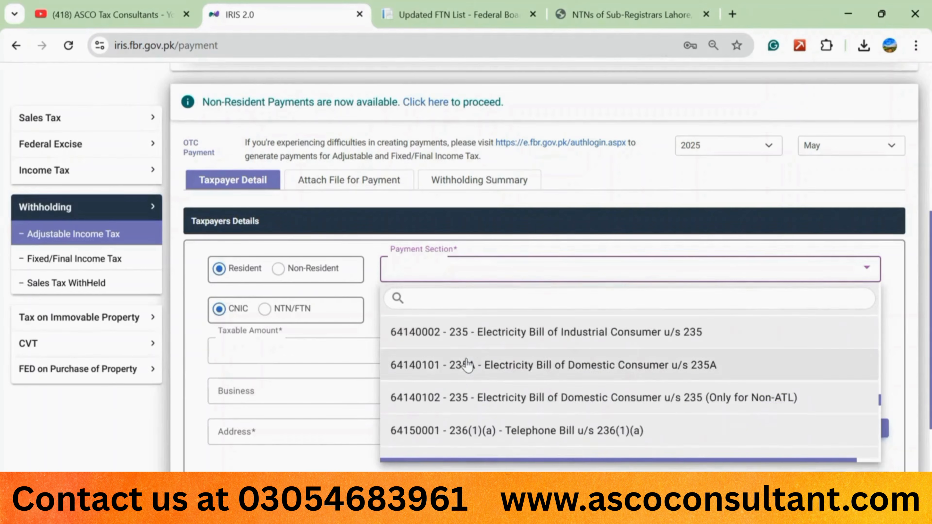
{"action": "scroll", "coordinate": [466, 365], "scroll_direction": "down", "scroll_amount": 3}
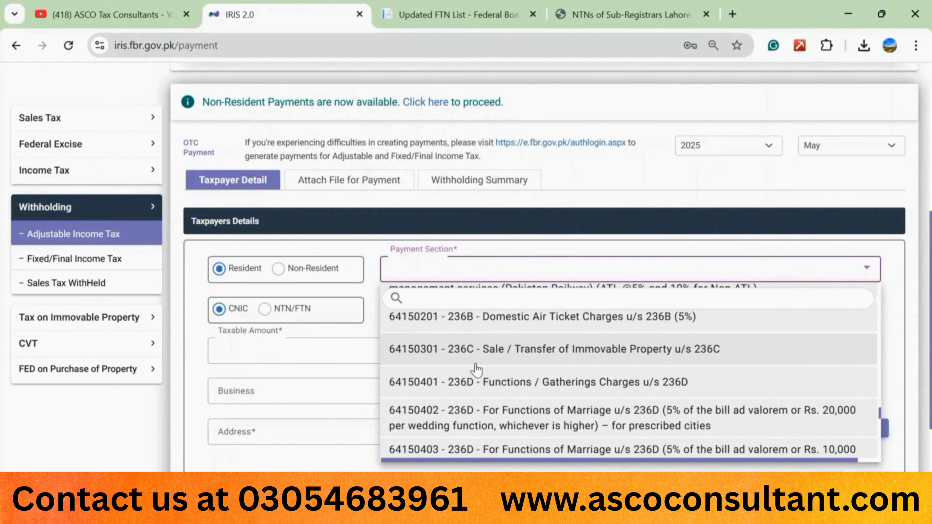
{"action": "scroll", "coordinate": [476, 369], "scroll_direction": "down", "scroll_amount": 8}
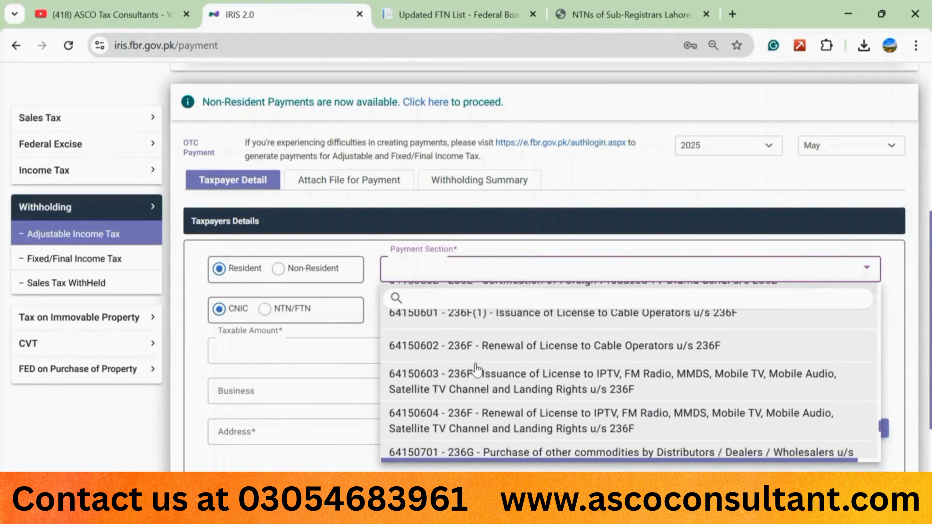
{"action": "scroll", "coordinate": [476, 369], "scroll_direction": "down", "scroll_amount": 7}
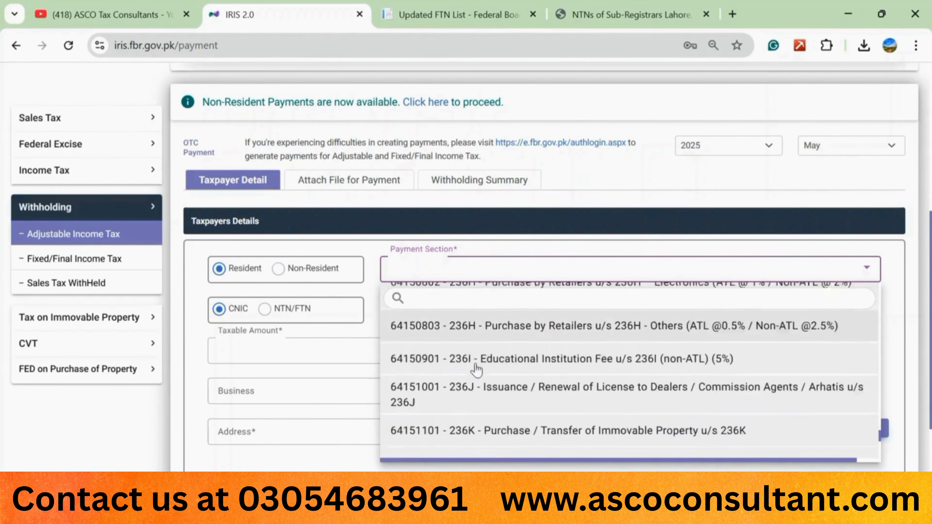
{"action": "scroll", "coordinate": [476, 369], "scroll_direction": "down", "scroll_amount": 2}
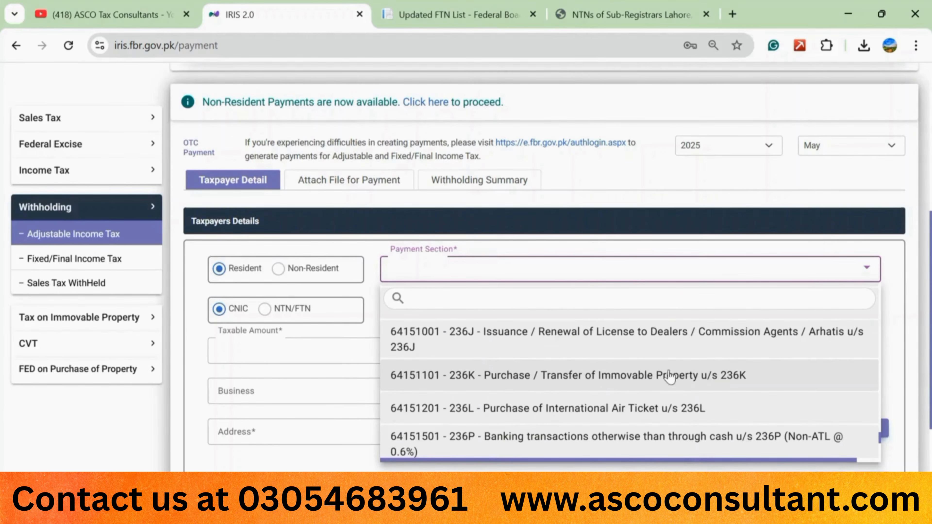
{"action": "left_click", "coordinate": [590, 381]}
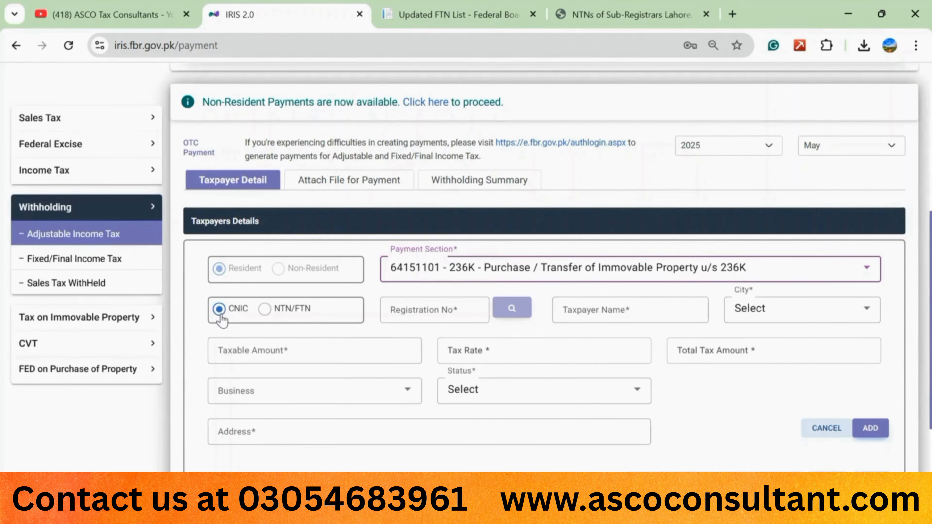
Step: Search the buyer's CNIC, filling in name, city MURIDKE, status OTHER INDIVIDUAL and address
{"action": "left_click", "coordinate": [430, 310]}
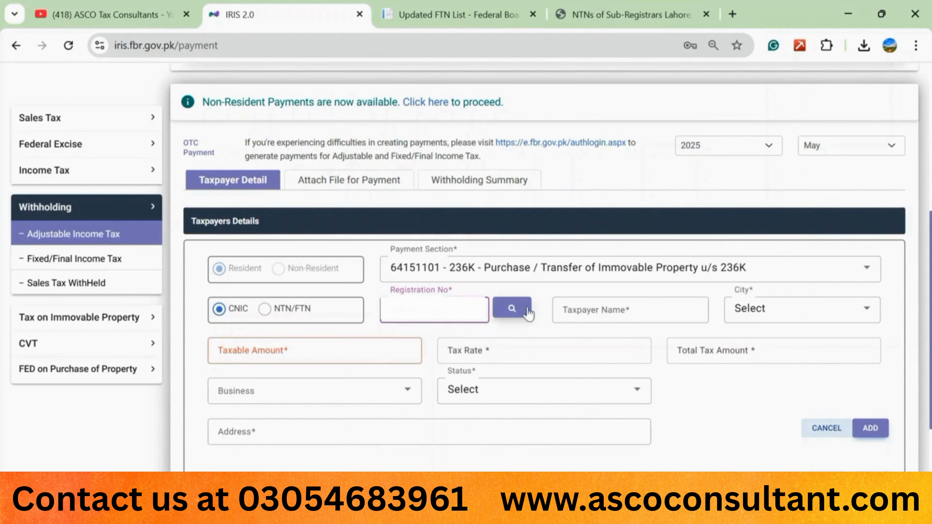
{"action": "left_click", "coordinate": [514, 309]}
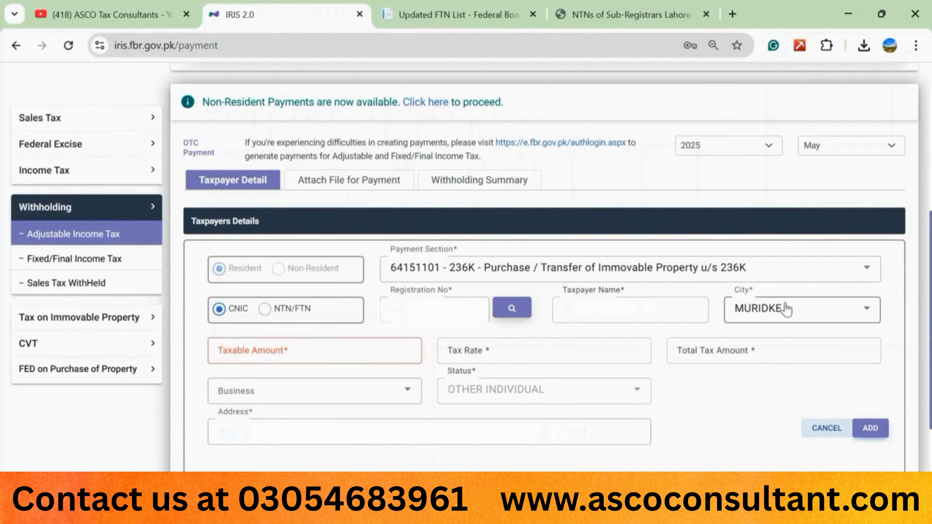
Step: Enter taxable amount 50000000, then revise it to 51000000 for a 3.5 rate and 1785001 tax
{"action": "left_click", "coordinate": [244, 351]}
{"action": "type", "text": "50"}
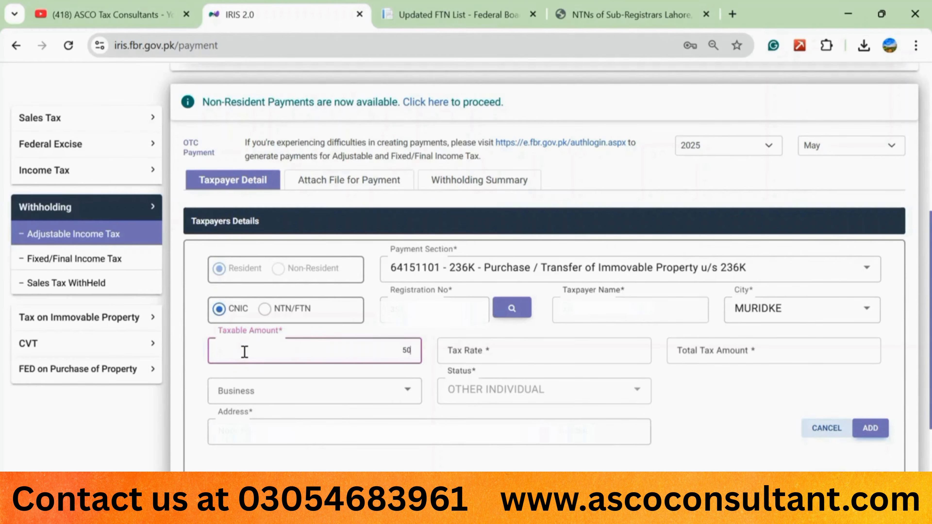
{"action": "type", "text": "000000"}
{"action": "left_click", "coordinate": [431, 331]}
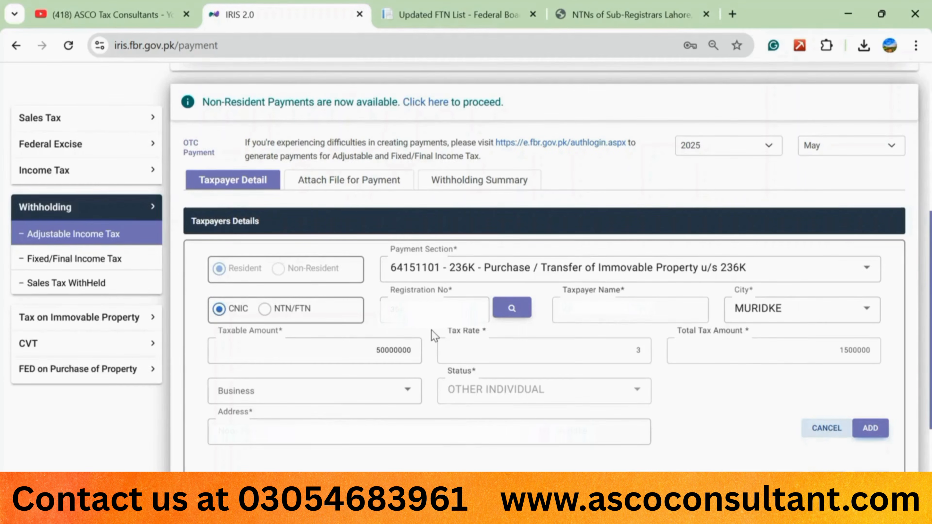
{"action": "left_click", "coordinate": [383, 351]}
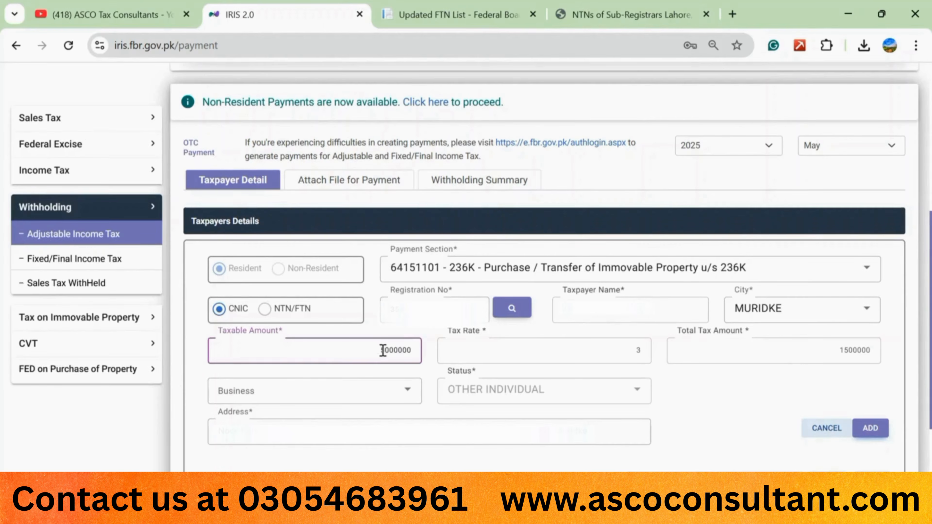
{"action": "left_click", "coordinate": [424, 332]}
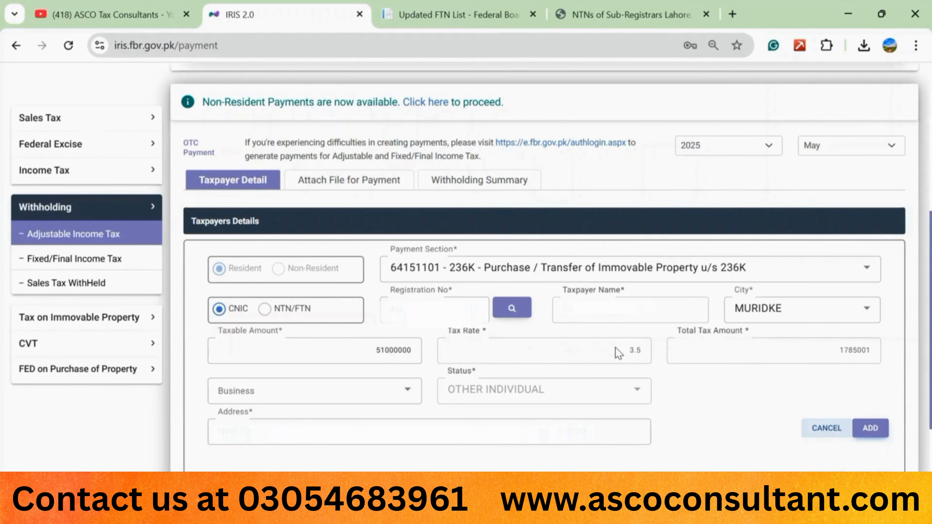
{"action": "left_click", "coordinate": [410, 357]}
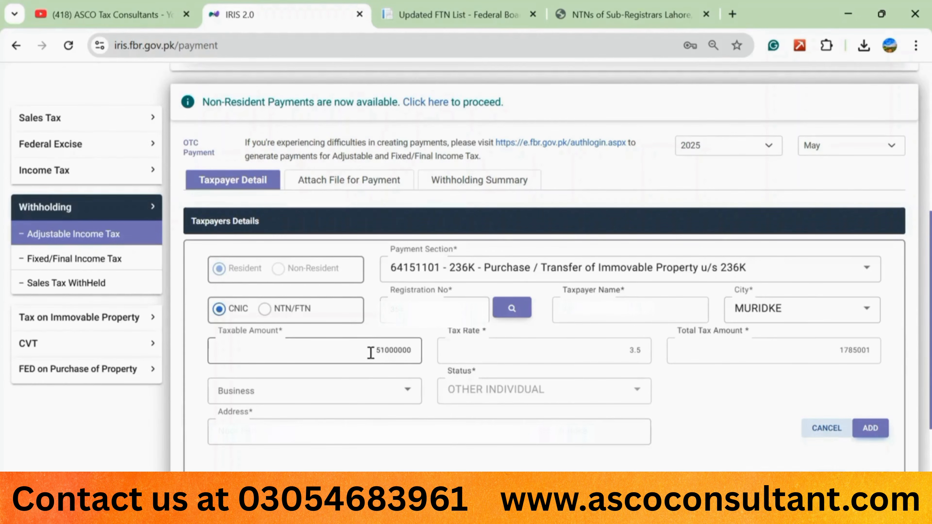
Step: Replace taxable amount 51000000 with 101000000, yielding a 4 rate and 4040000 total tax
{"action": "left_click", "coordinate": [379, 352]}
{"action": "double_click", "coordinate": [379, 351]}
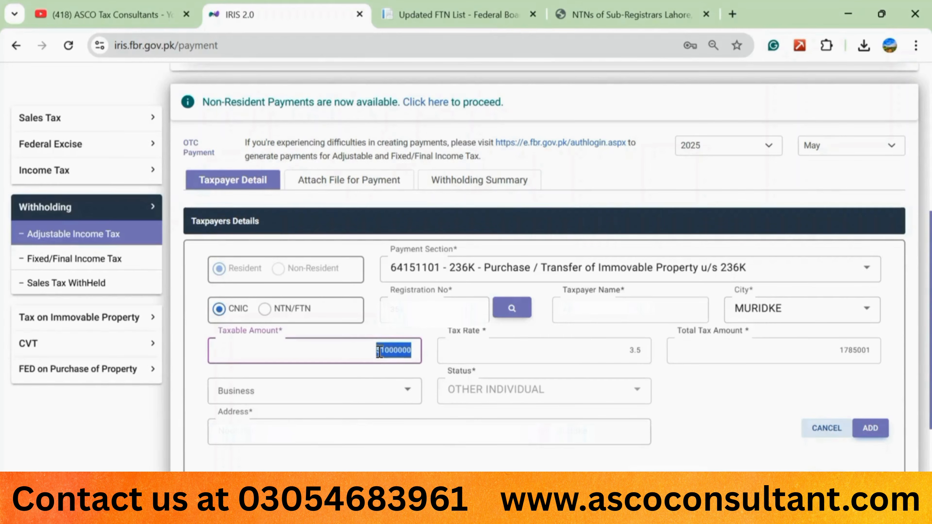
{"action": "key", "text": "BackSpace"}
{"action": "type", "text": "101000000"}
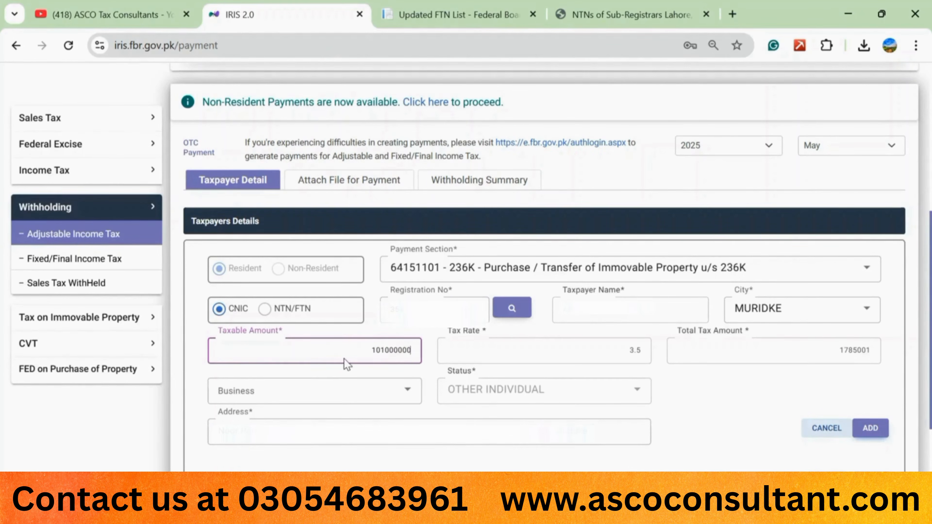
{"action": "left_click", "coordinate": [434, 330]}
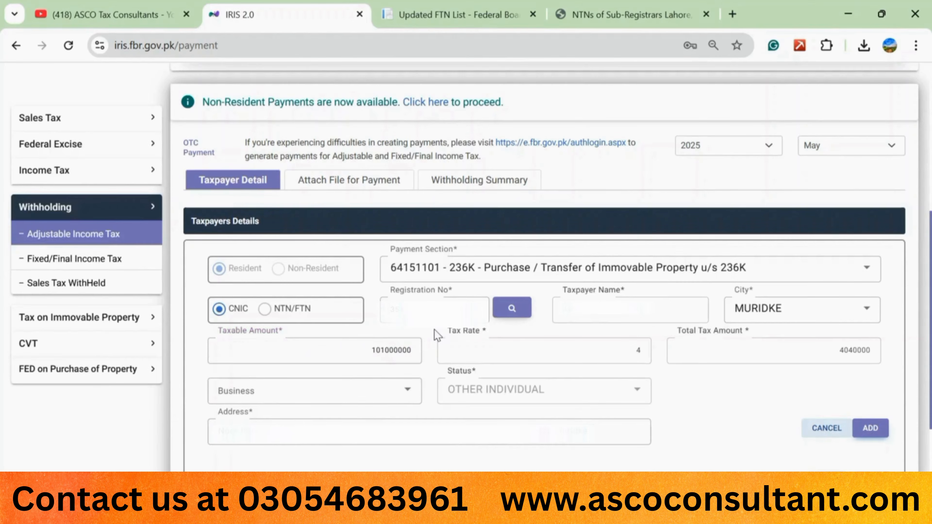
{"action": "left_click", "coordinate": [407, 350]}
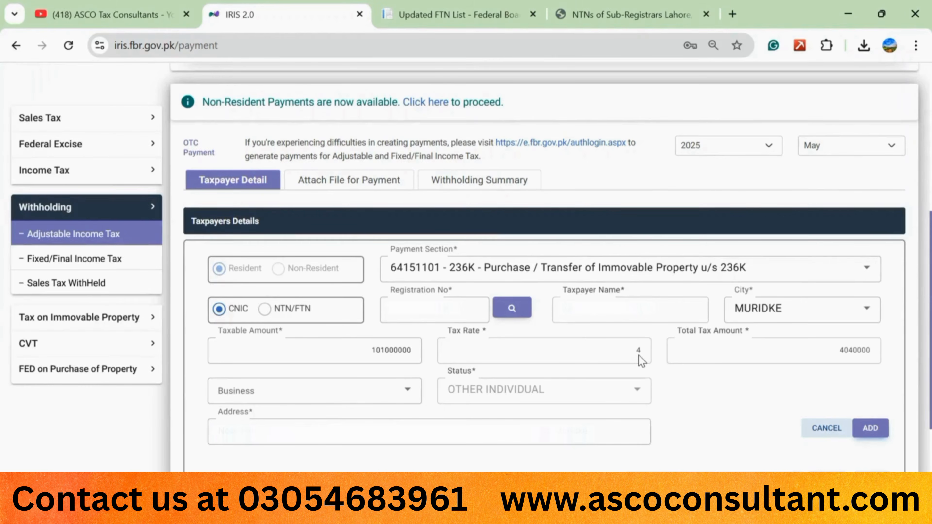
Step: Clear the registration number and run the taxpayer search again
{"action": "left_click", "coordinate": [433, 315]}
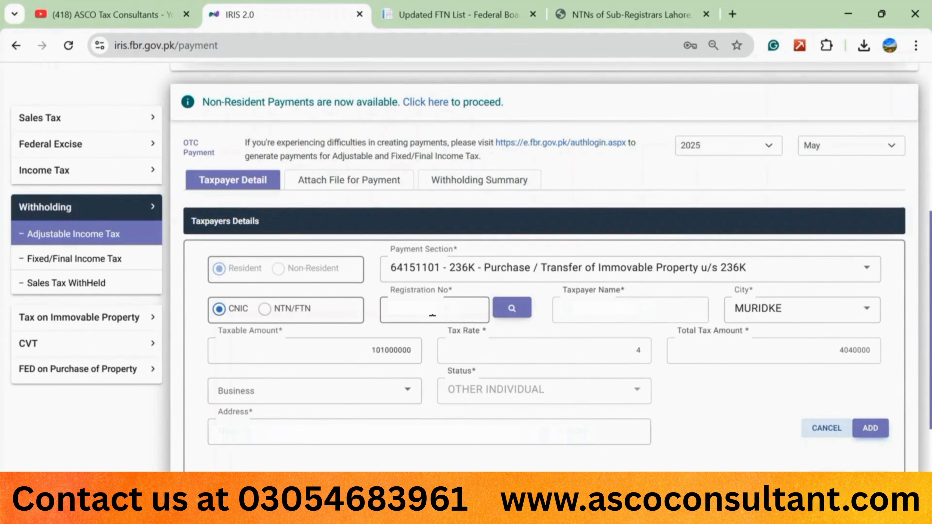
{"action": "double_click", "coordinate": [432, 310]}
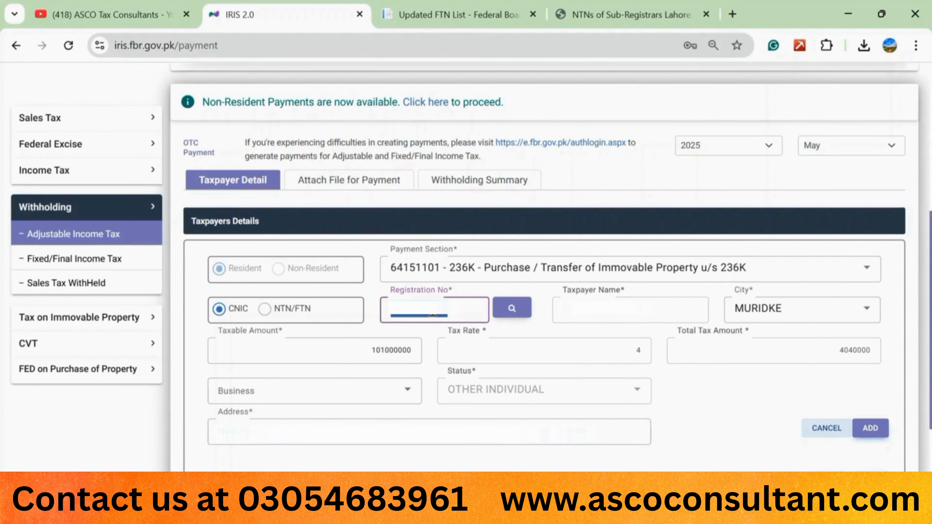
{"action": "key", "text": "BackSpace"}
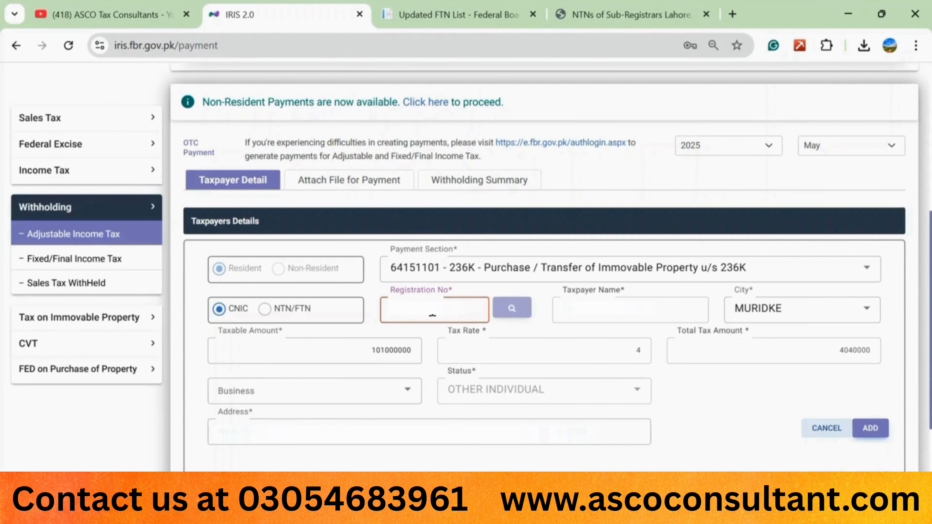
{"action": "left_click", "coordinate": [511, 310]}
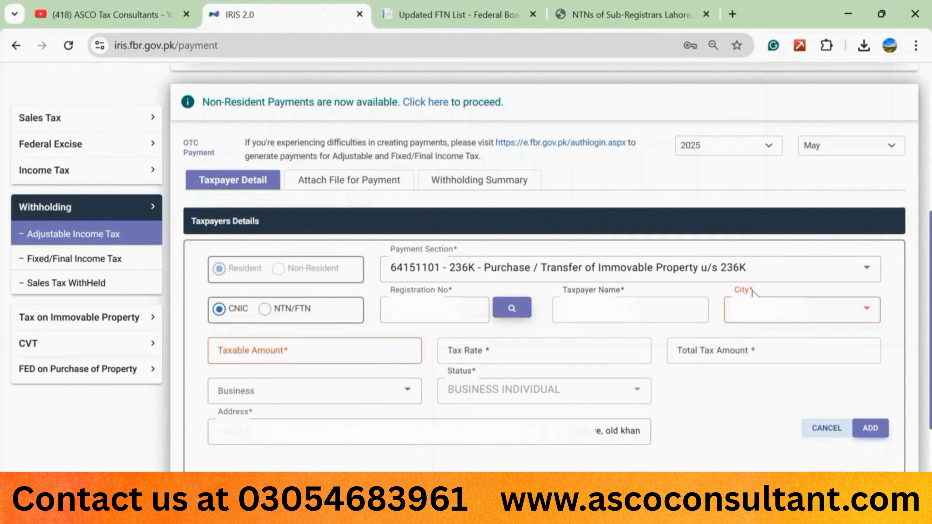
Step: Browse the City dropdown and close it without choosing a city
{"action": "left_click", "coordinate": [867, 311]}
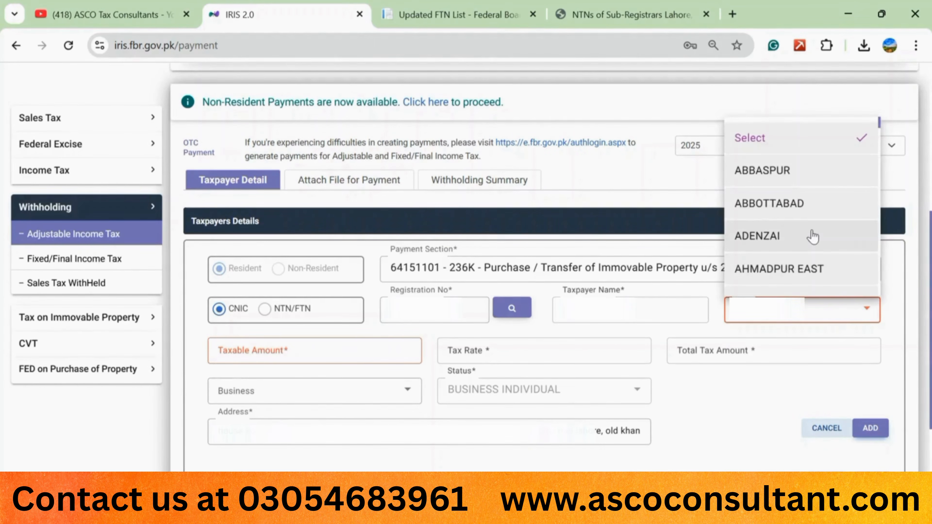
{"action": "scroll", "coordinate": [813, 237], "scroll_direction": "down", "scroll_amount": 15}
{"action": "scroll", "coordinate": [813, 237], "scroll_direction": "down", "scroll_amount": 2}
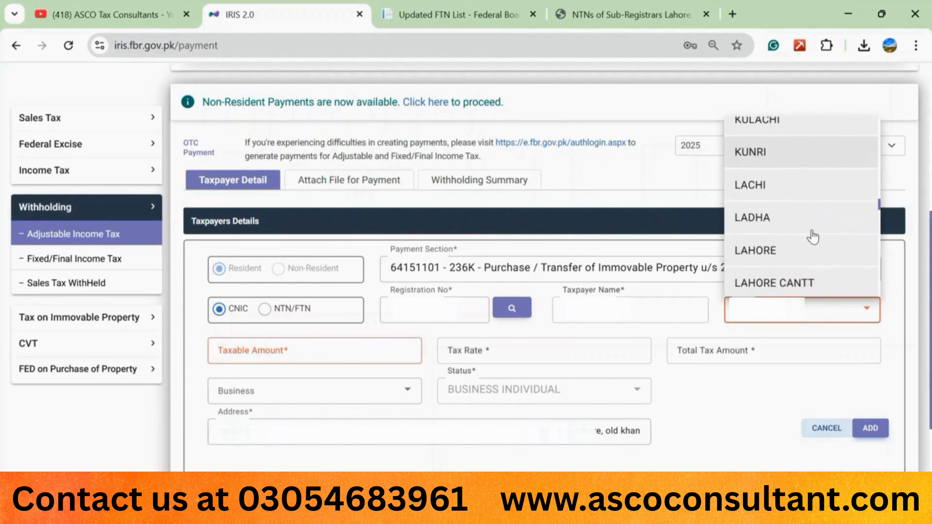
{"action": "scroll", "coordinate": [813, 237], "scroll_direction": "up", "scroll_amount": 10}
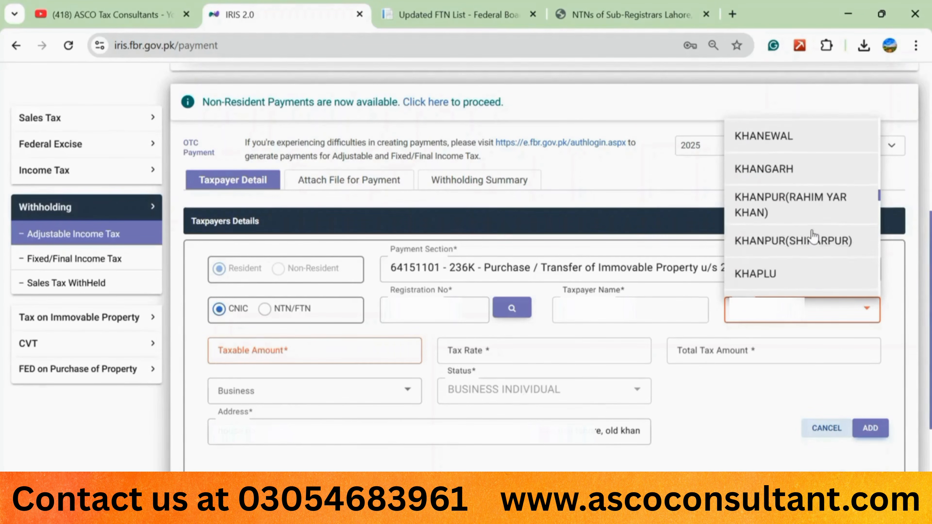
{"action": "scroll", "coordinate": [812, 237], "scroll_direction": "down", "scroll_amount": 3}
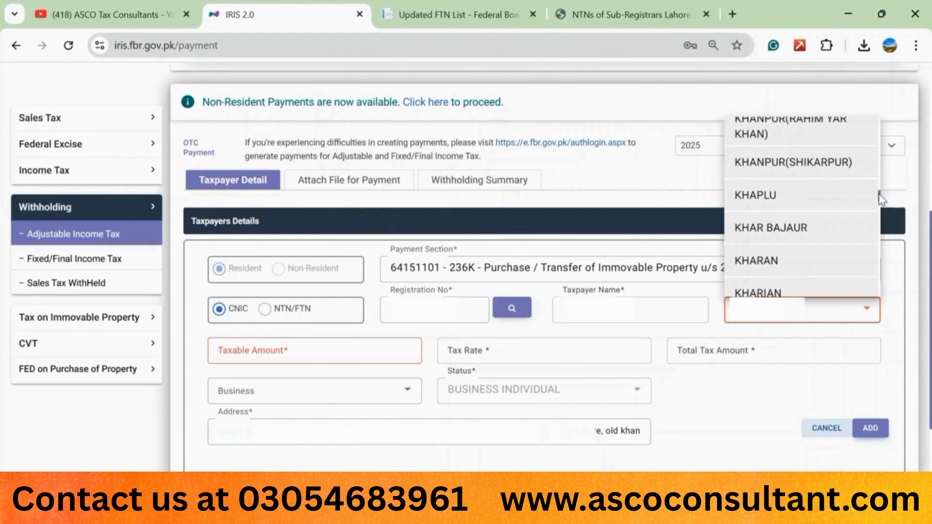
{"action": "left_click_drag", "start_coordinate": [879, 194], "coordinate": [877, 203]}
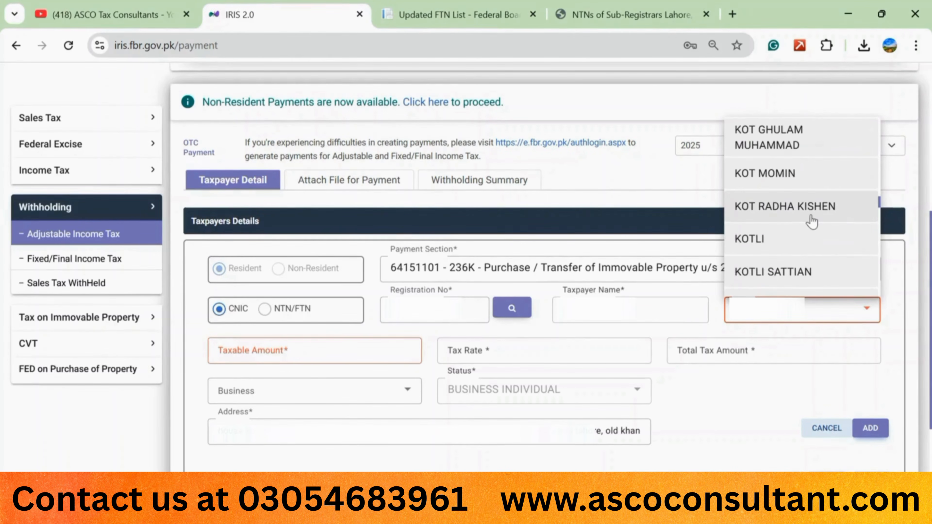
{"action": "scroll", "coordinate": [812, 221], "scroll_direction": "down", "scroll_amount": 5}
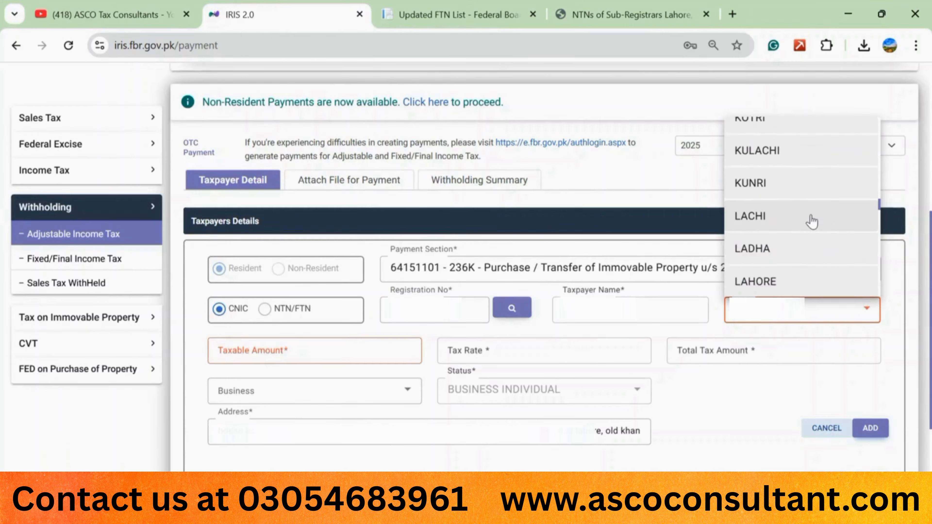
{"action": "scroll", "coordinate": [812, 221], "scroll_direction": "down", "scroll_amount": 2}
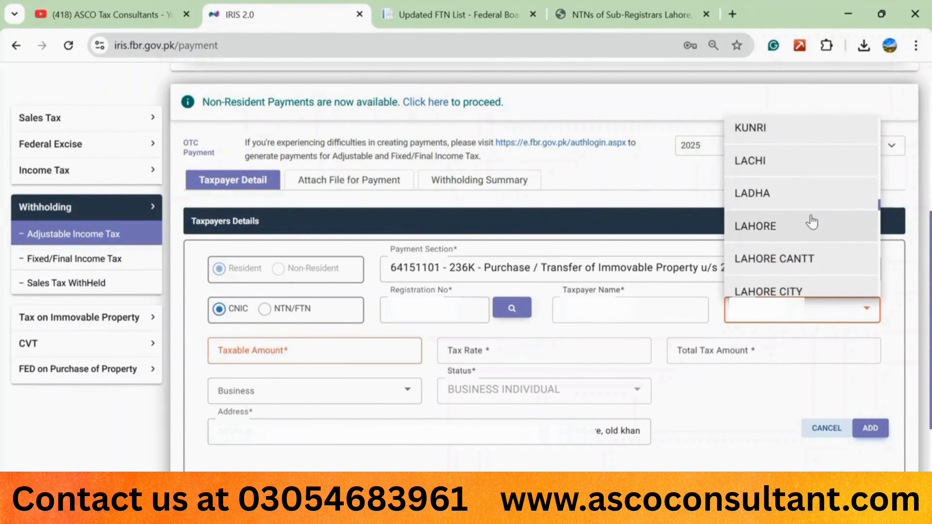
{"action": "left_click", "coordinate": [774, 226]}
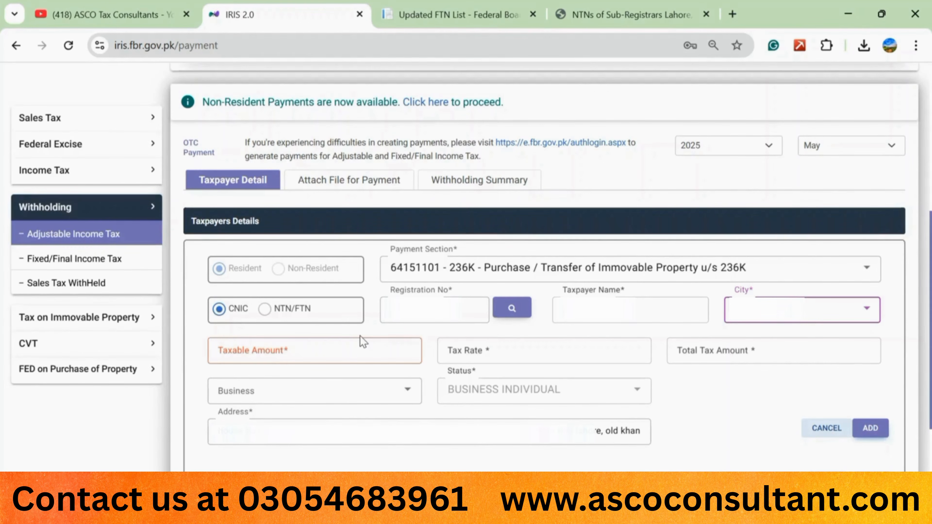
Step: Enter a taxable amount of 50000000 to calculate the tax rate
{"action": "left_click", "coordinate": [330, 349]}
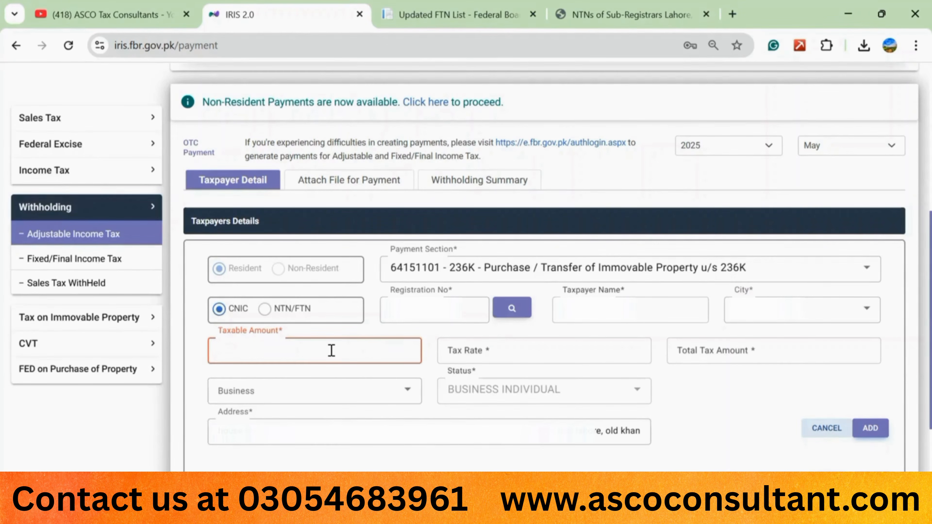
{"action": "type", "text": "50"}
{"action": "type", "text": "000000"}
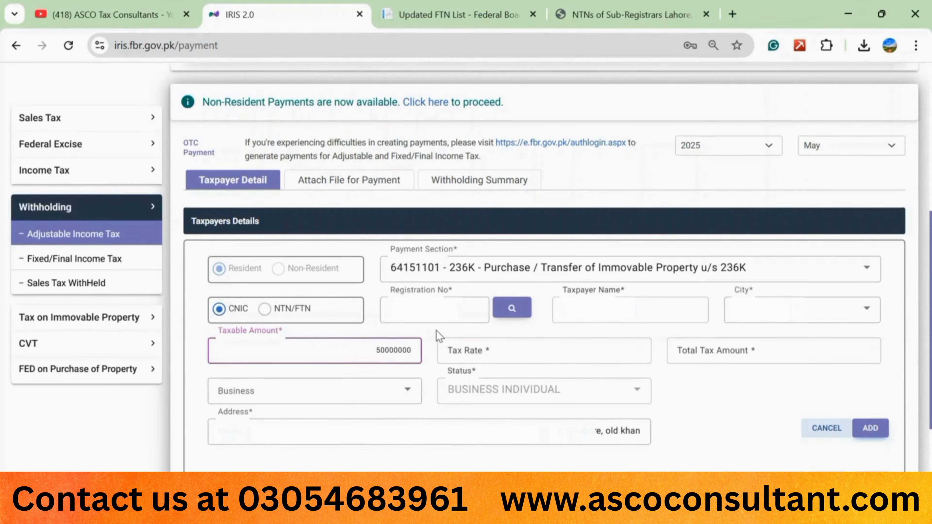
{"action": "left_click", "coordinate": [439, 336]}
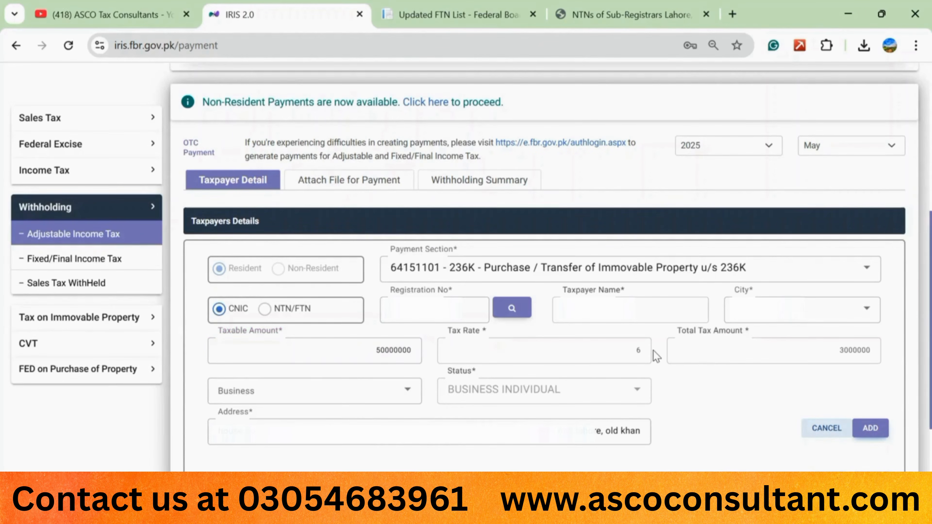
Step: Change the taxable amount to 51000000, then 101000000, giving an 8 rate and 8080000 tax
{"action": "left_click", "coordinate": [382, 353]}
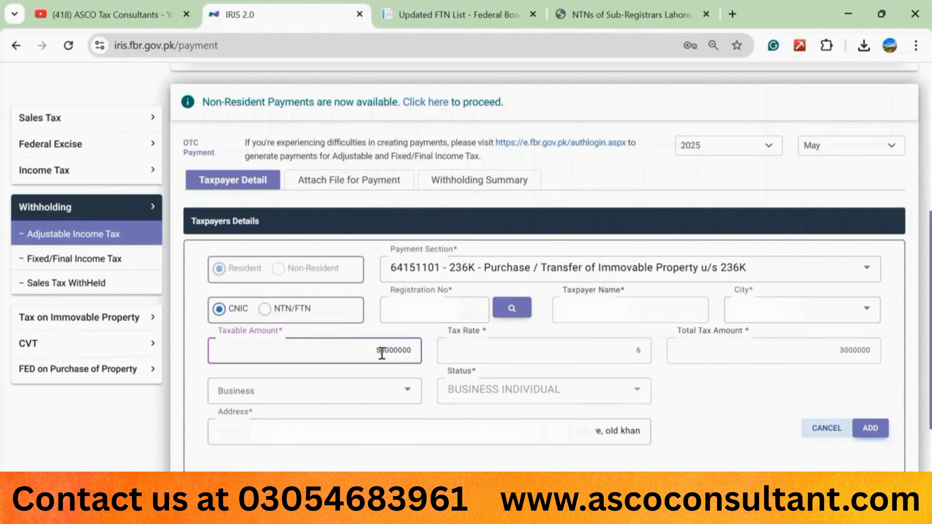
{"action": "left_click_drag", "start_coordinate": [379, 354], "coordinate": [382, 355]}
{"action": "type", "text": "1"}
{"action": "left_click", "coordinate": [442, 335]}
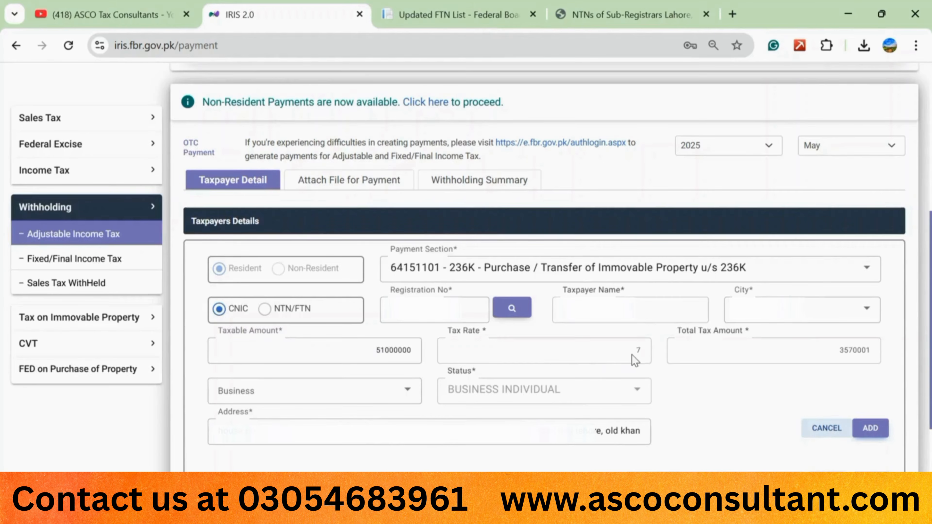
{"action": "double_click", "coordinate": [372, 354]}
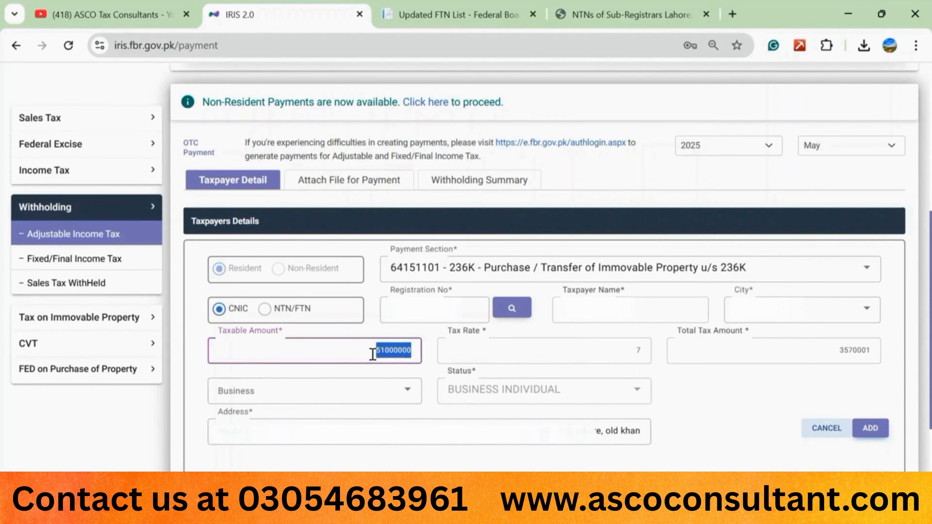
{"action": "type", "text": "10100"}
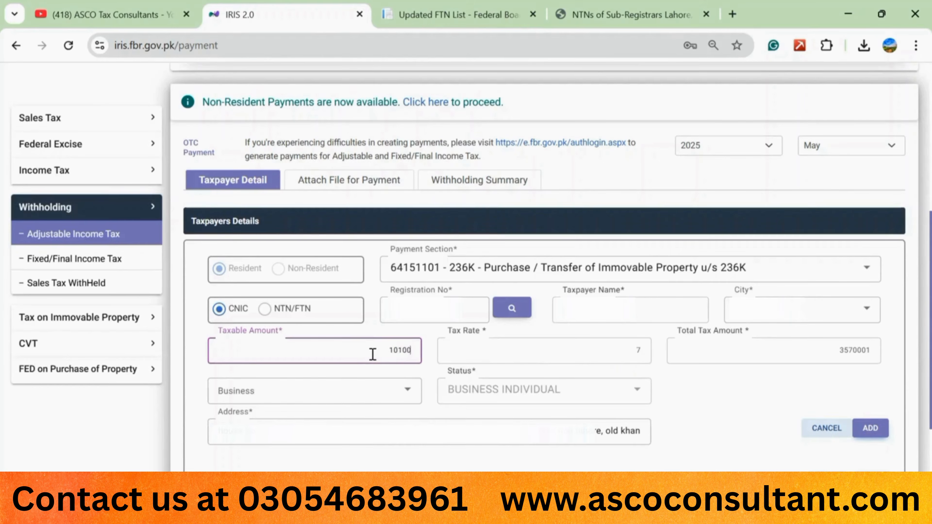
{"action": "type", "text": "0000"}
{"action": "left_click", "coordinate": [426, 330]}
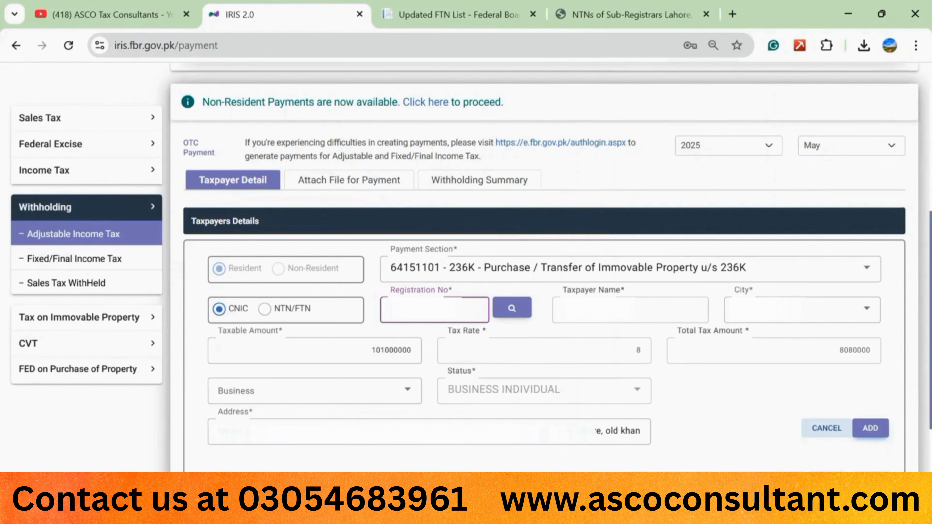
Step: Reload the taxpayer's details by registration number and enter a taxable amount of 50000000
{"action": "left_click", "coordinate": [512, 309]}
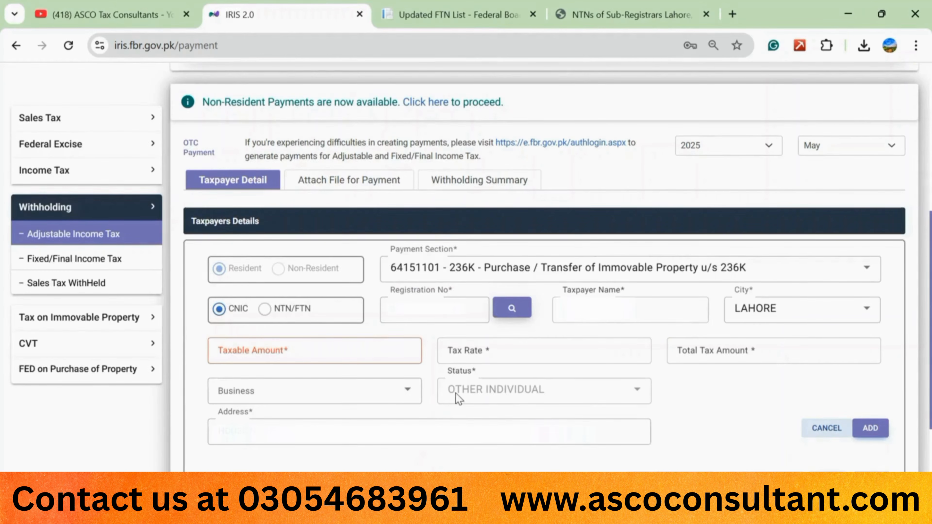
{"action": "left_click", "coordinate": [270, 352]}
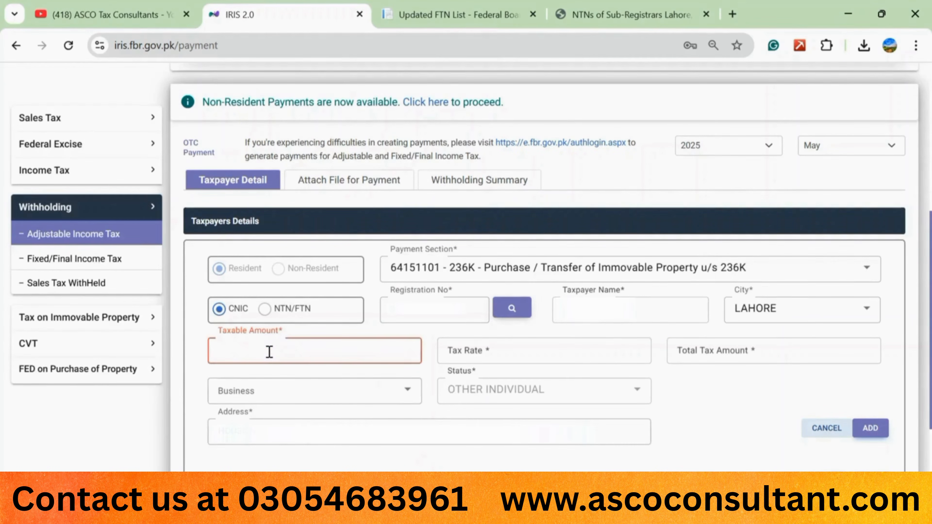
{"action": "type", "text": "5"}
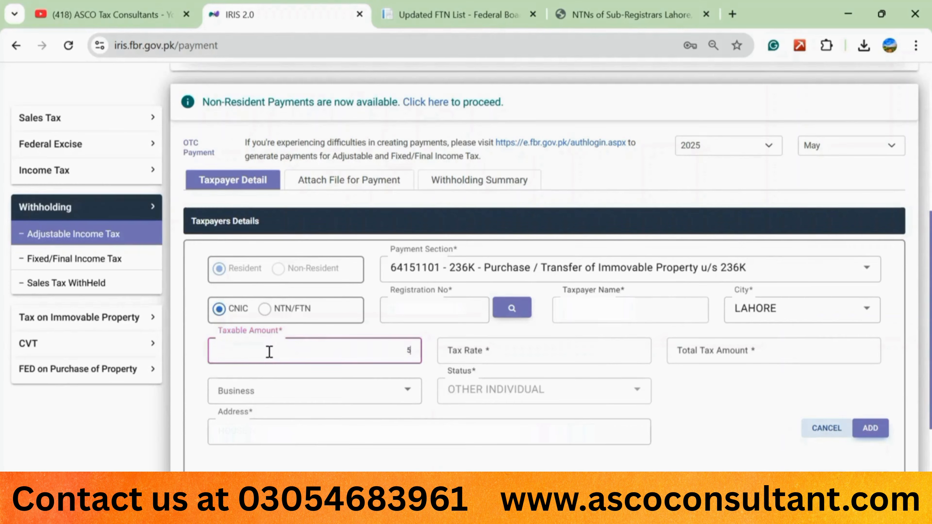
{"action": "type", "text": "0000000"}
{"action": "left_click", "coordinate": [433, 332]}
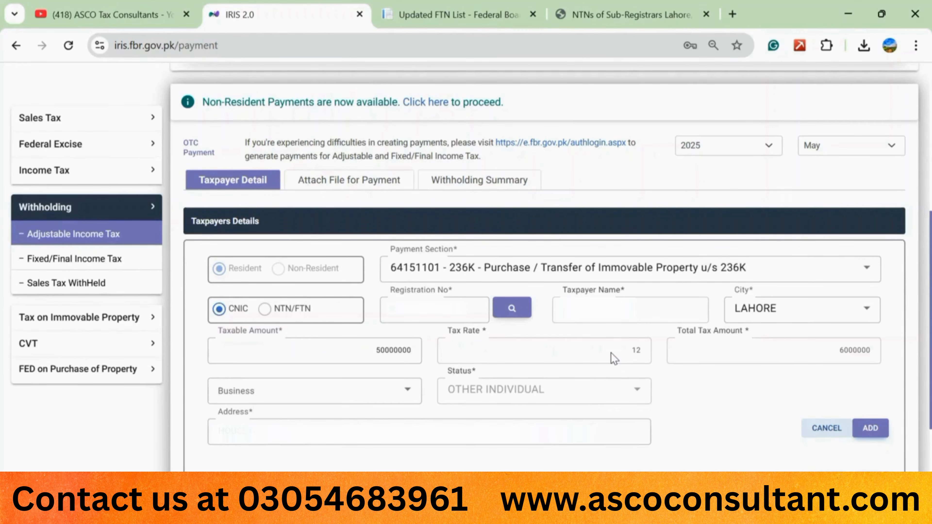
Step: Change the taxable amount to 51000000, then 101000000, recalculating the tax each time
{"action": "left_click", "coordinate": [386, 352]}
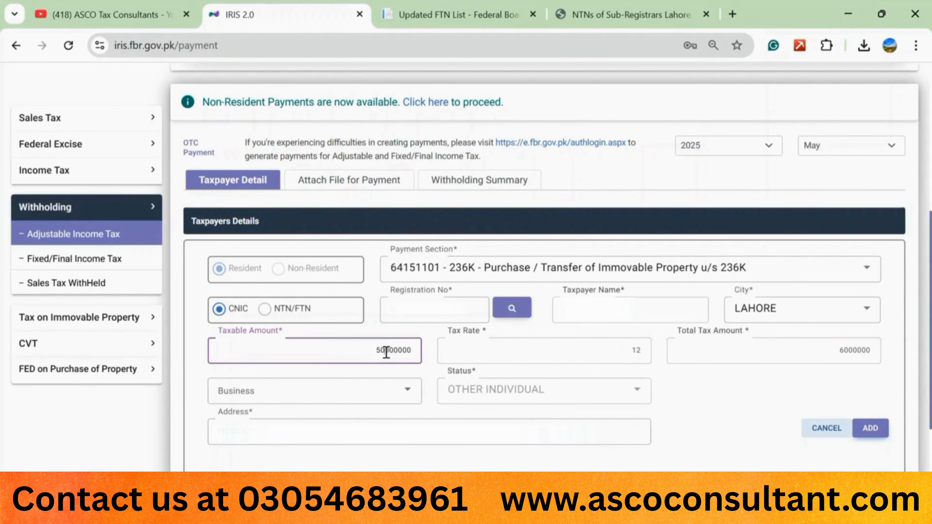
{"action": "key", "text": "BackSpace"}
{"action": "type", "text": "1"}
{"action": "left_click", "coordinate": [433, 334]}
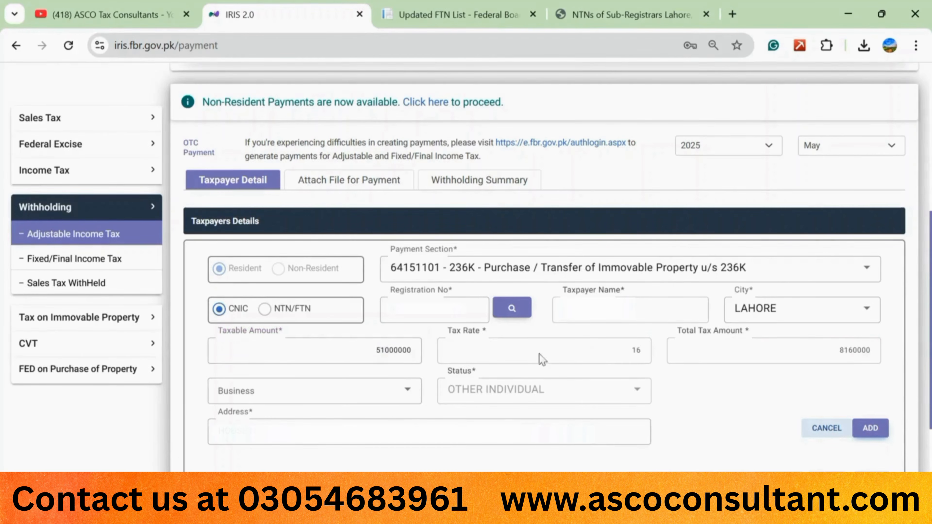
{"action": "left_click", "coordinate": [397, 350]}
{"action": "double_click", "coordinate": [396, 350]}
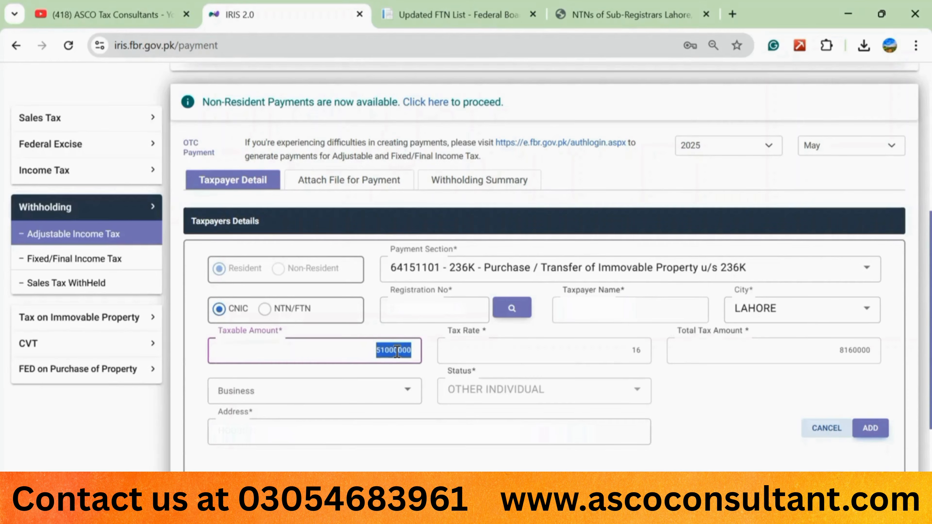
{"action": "type", "text": "100000"}
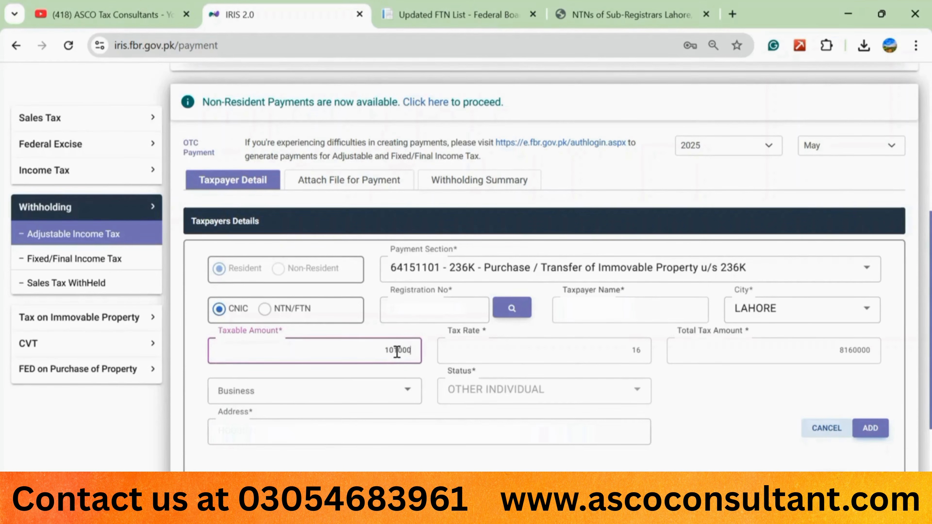
{"action": "type", "text": "000"}
{"action": "left_click", "coordinate": [433, 338]}
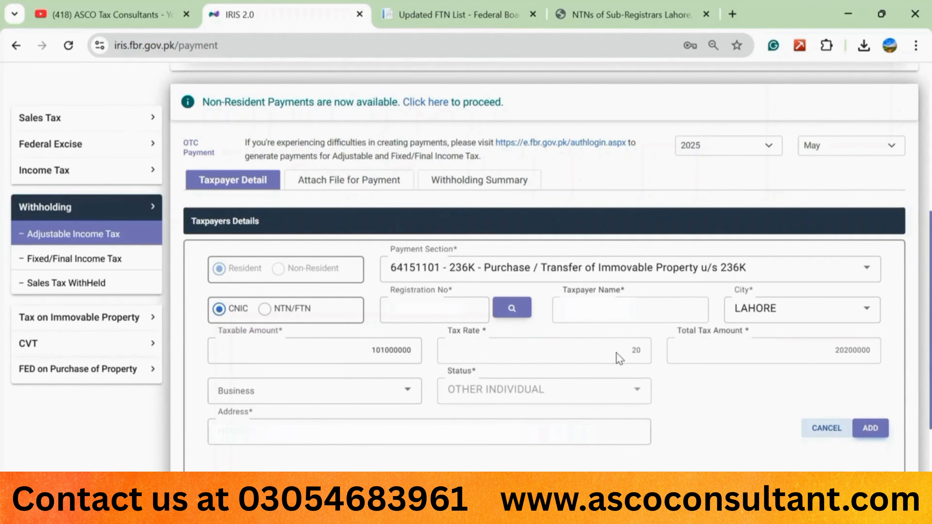
Step: Set the taxable amount to 100, giving a tax rate and total tax of 12
{"action": "left_click", "coordinate": [390, 352]}
{"action": "double_click", "coordinate": [392, 351]}
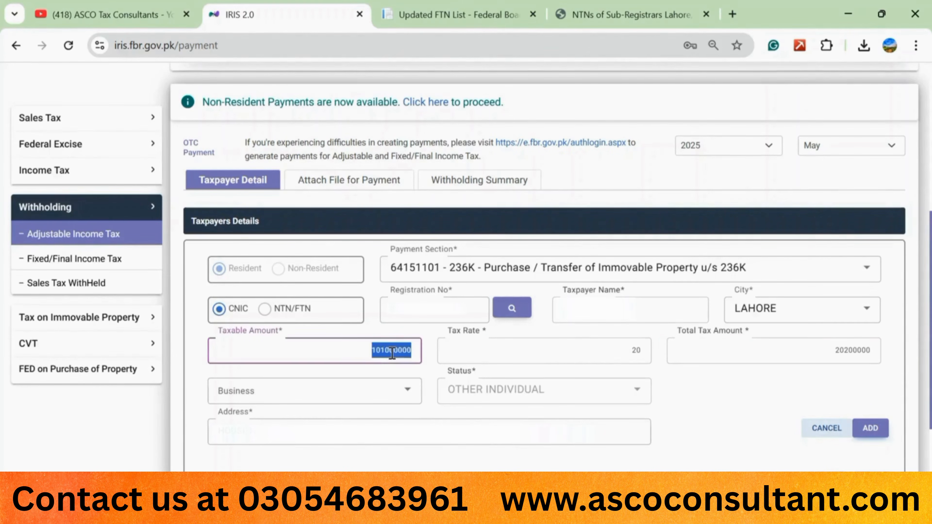
{"action": "type", "text": "100"}
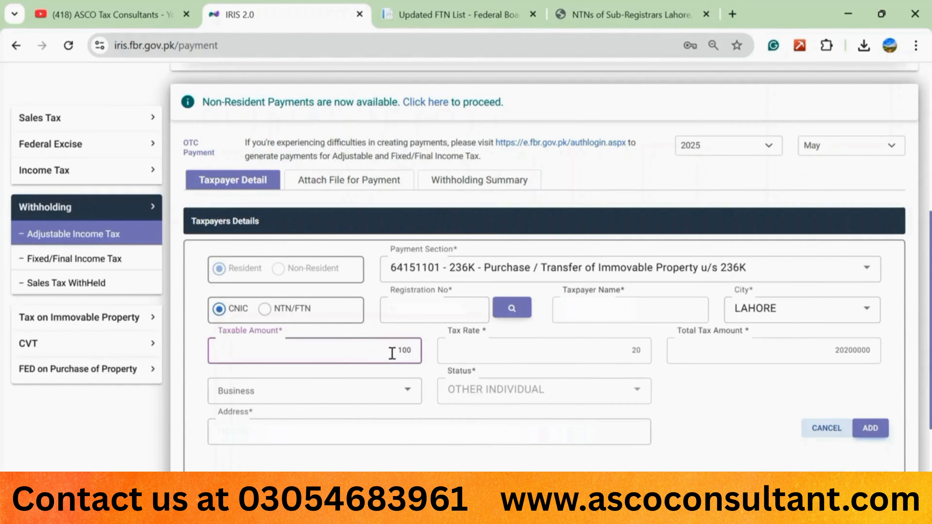
{"action": "left_click", "coordinate": [436, 337]}
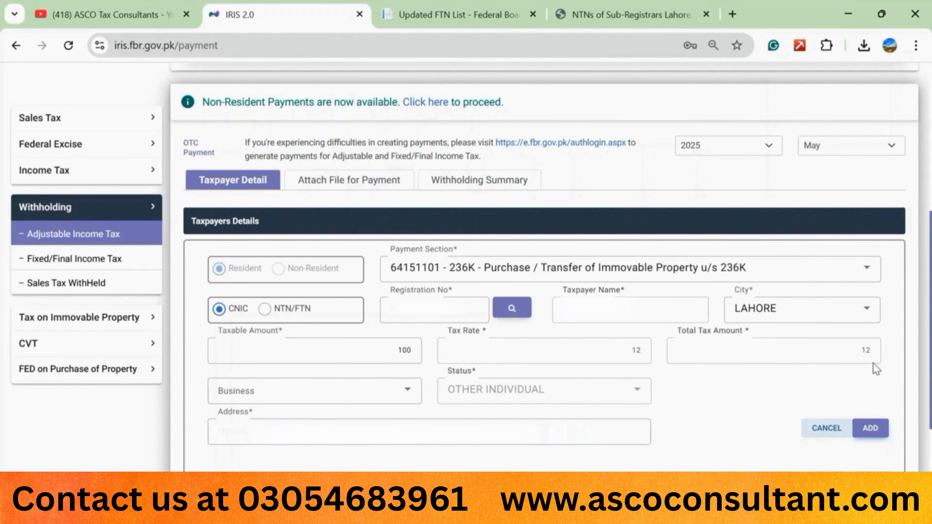
Step: Add the taxpayer with taxable amount 100 and tax 12 to the Added Taxpayer list
{"action": "scroll", "coordinate": [868, 362], "scroll_direction": "down", "scroll_amount": 1}
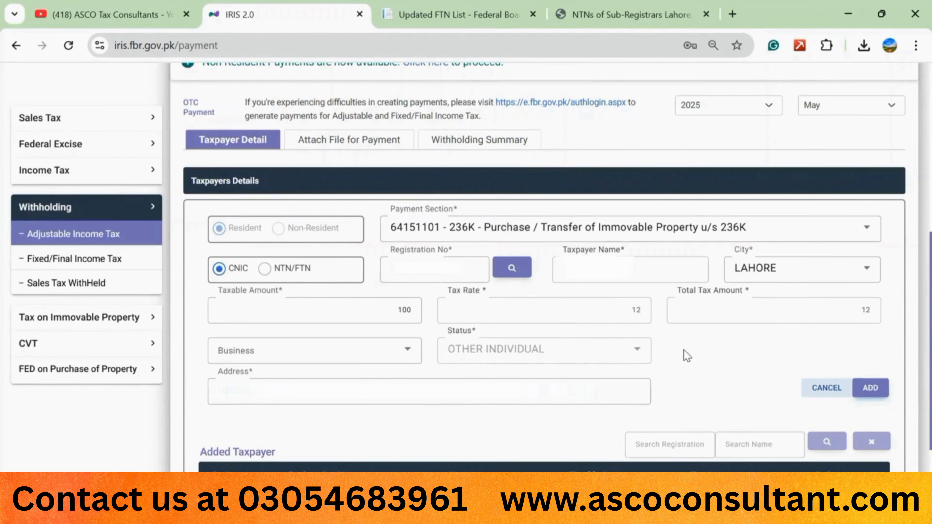
{"action": "left_click", "coordinate": [870, 389]}
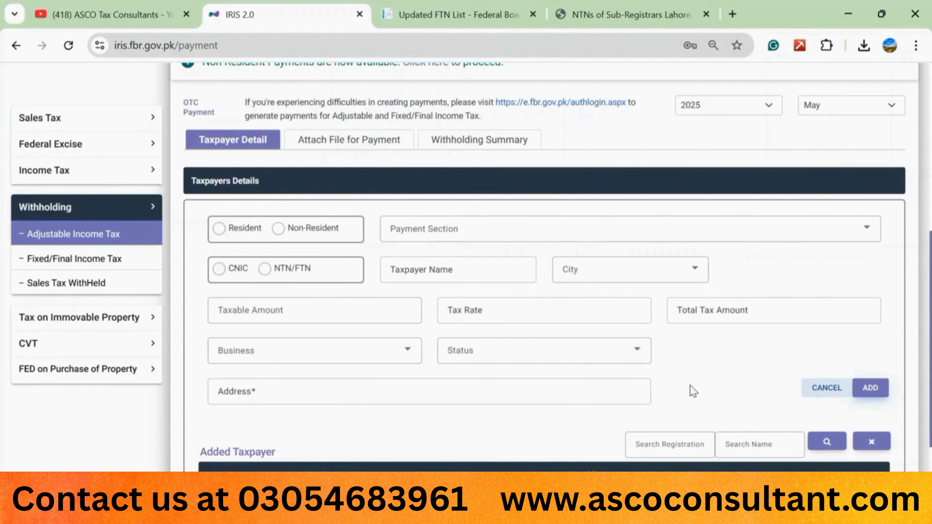
{"action": "scroll", "coordinate": [690, 386], "scroll_direction": "down", "scroll_amount": 2}
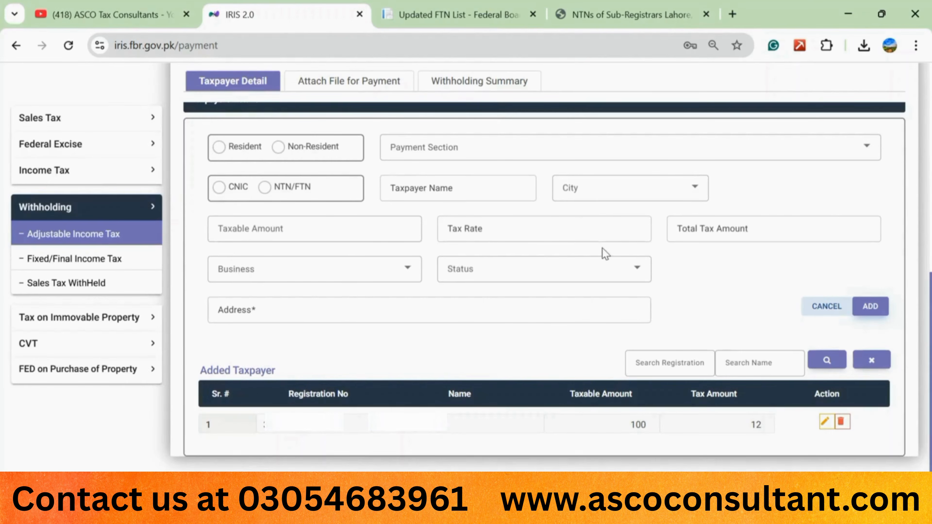
Step: Mark the next taxpayer entry as Resident, identified by CNIC
{"action": "left_click", "coordinate": [217, 152]}
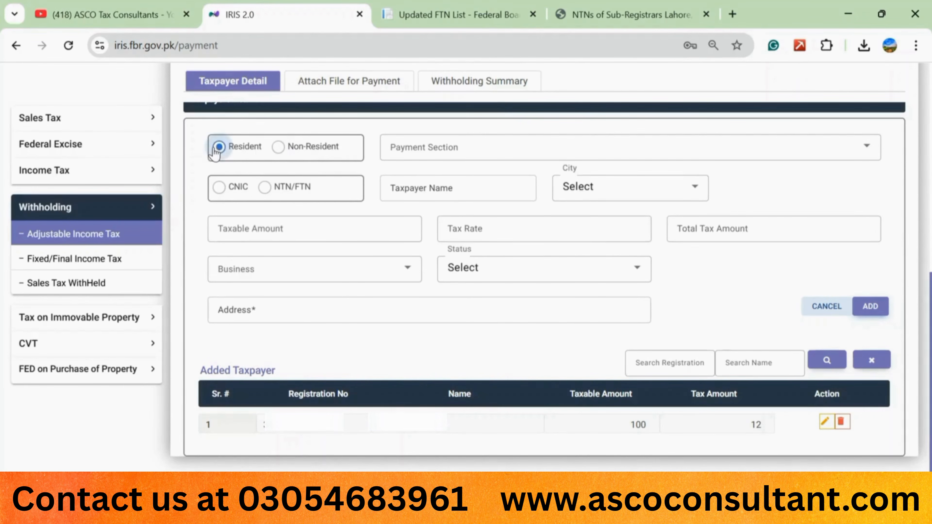
{"action": "left_click", "coordinate": [219, 187]}
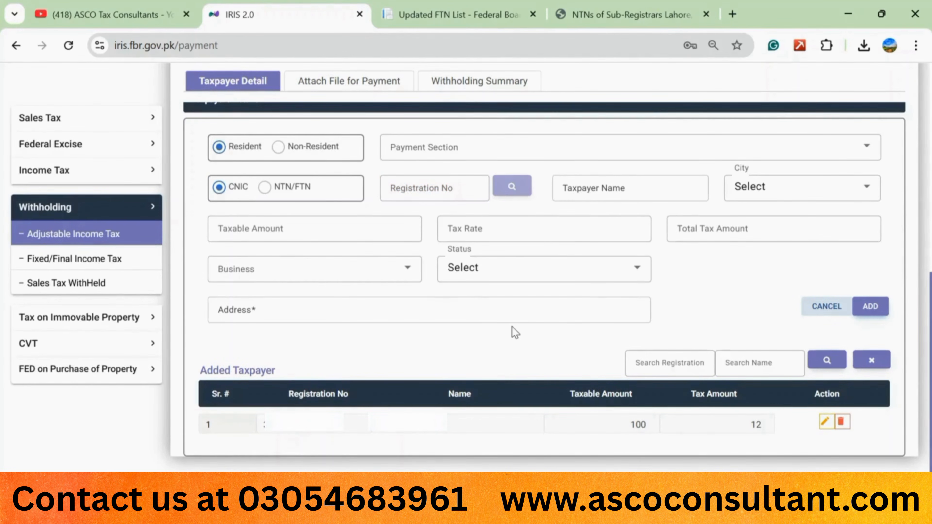
{"action": "scroll", "coordinate": [514, 332], "scroll_direction": "up", "scroll_amount": 10}
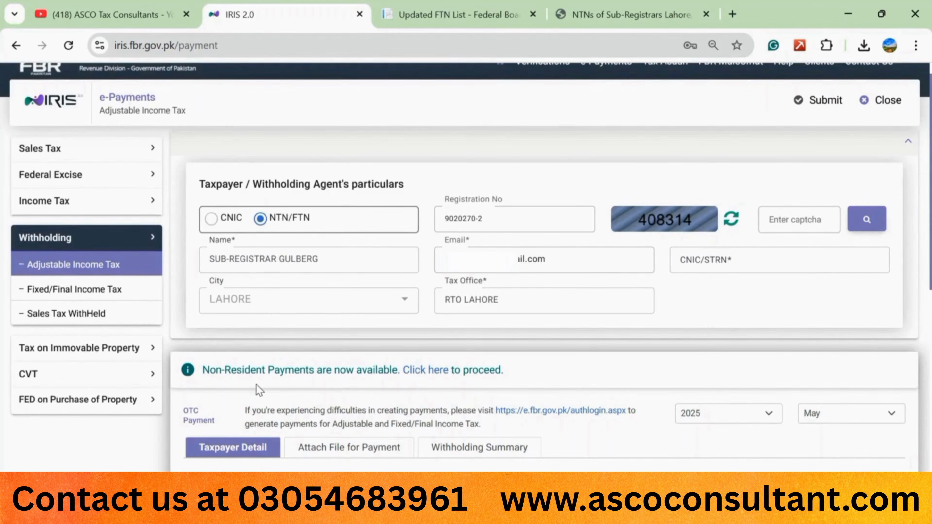
Step: Submit the payment and confirm PSID generation for the PKR 12 amount due
{"action": "left_click", "coordinate": [815, 110]}
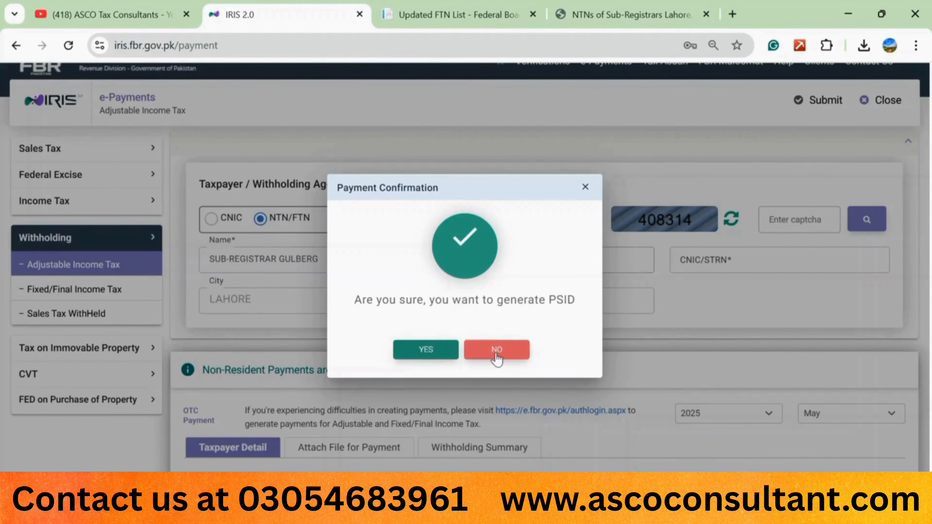
{"action": "left_click", "coordinate": [423, 353]}
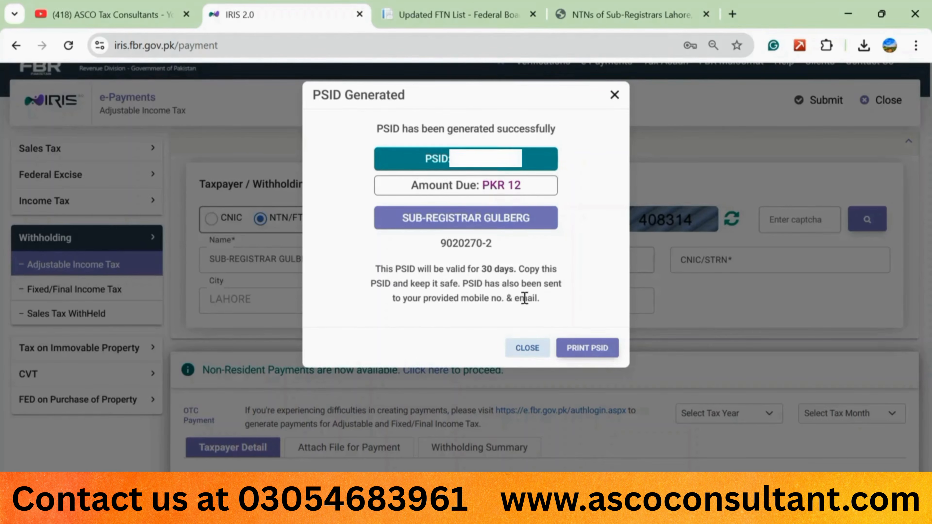
{"action": "left_click", "coordinate": [587, 351]}
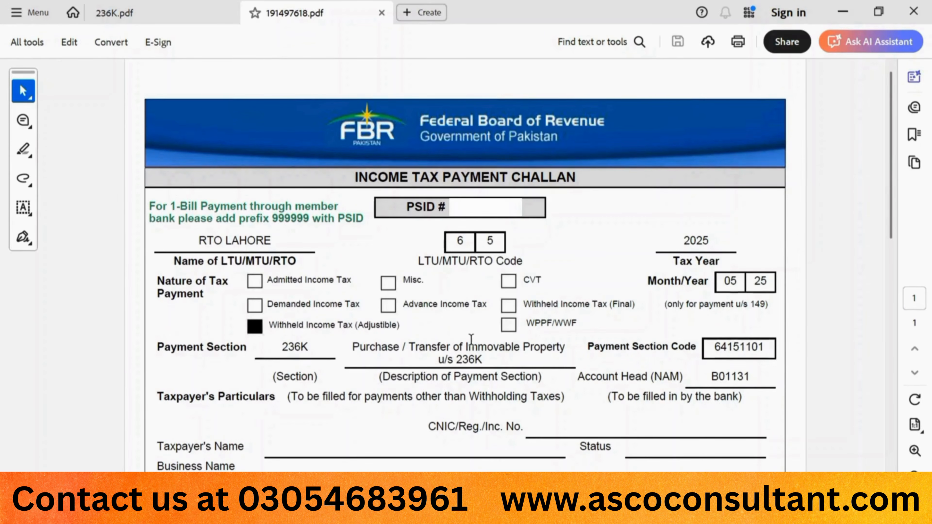
{"action": "scroll", "coordinate": [473, 342], "scroll_direction": "down", "scroll_amount": 10}
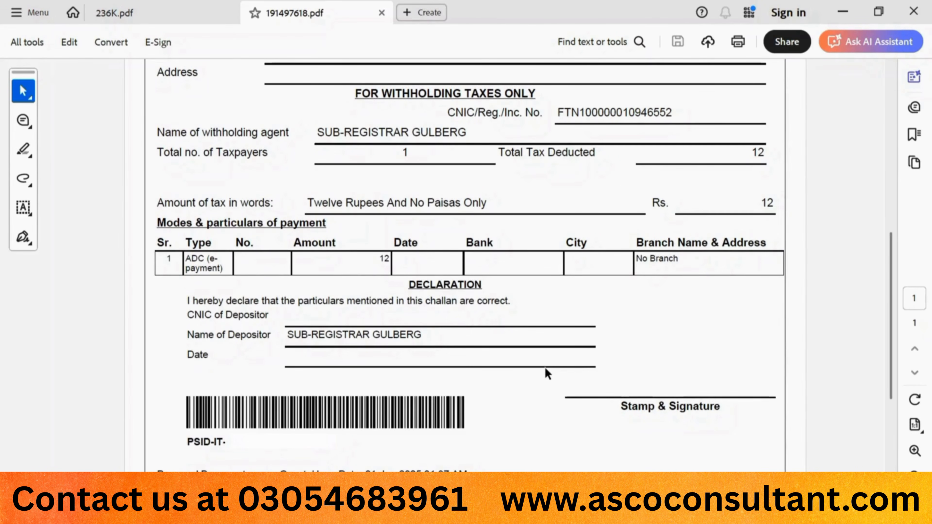
{"action": "left_click", "coordinate": [175, 17]}
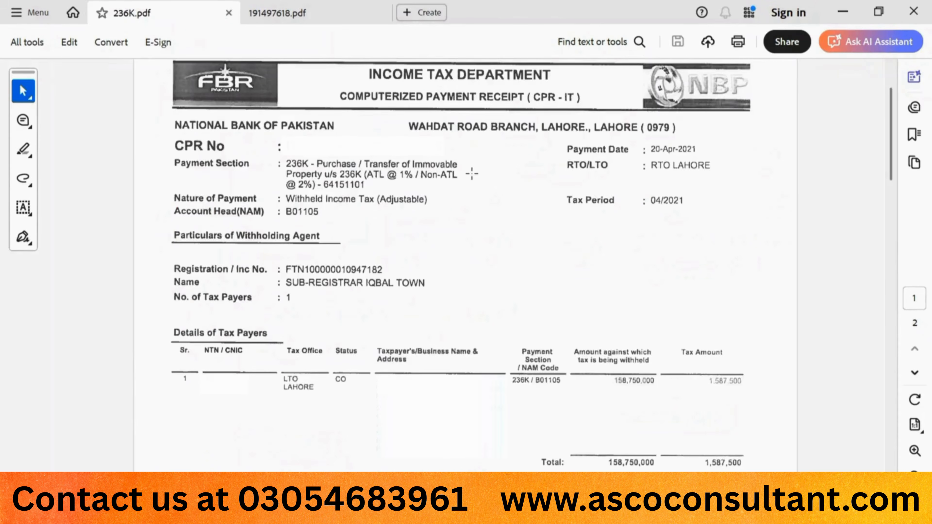
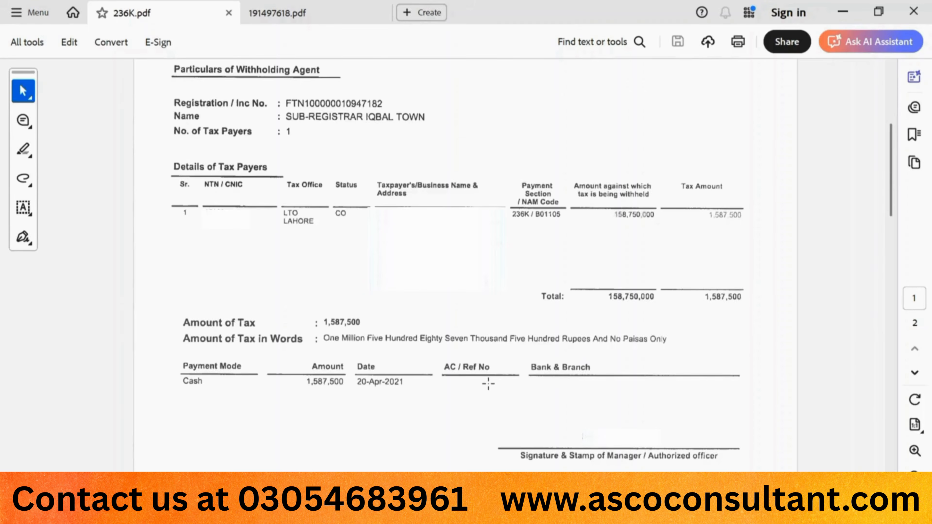
Step: Scroll 236K.pdf down to its barcode footer, then go to the IRIS e-Payments page
{"action": "scroll", "coordinate": [488, 384], "scroll_direction": "down", "scroll_amount": 5}
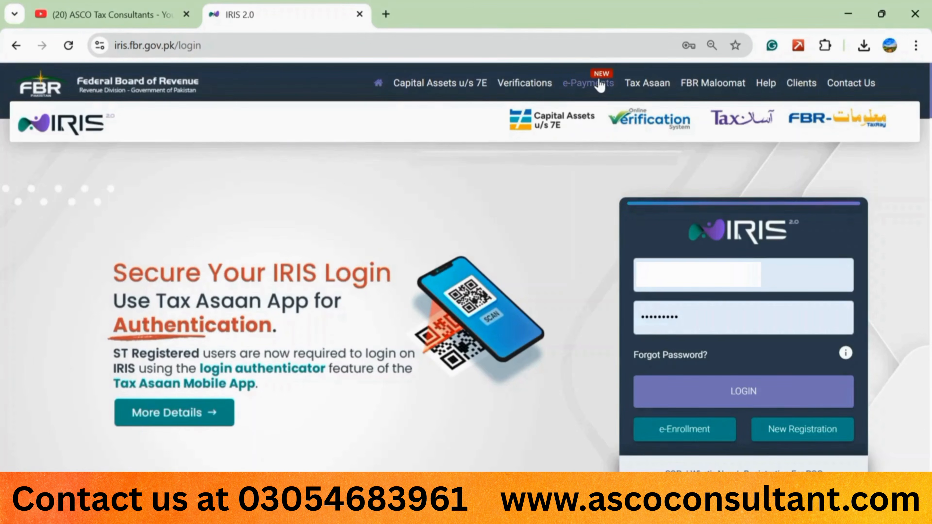
{"action": "left_click", "coordinate": [599, 84]}
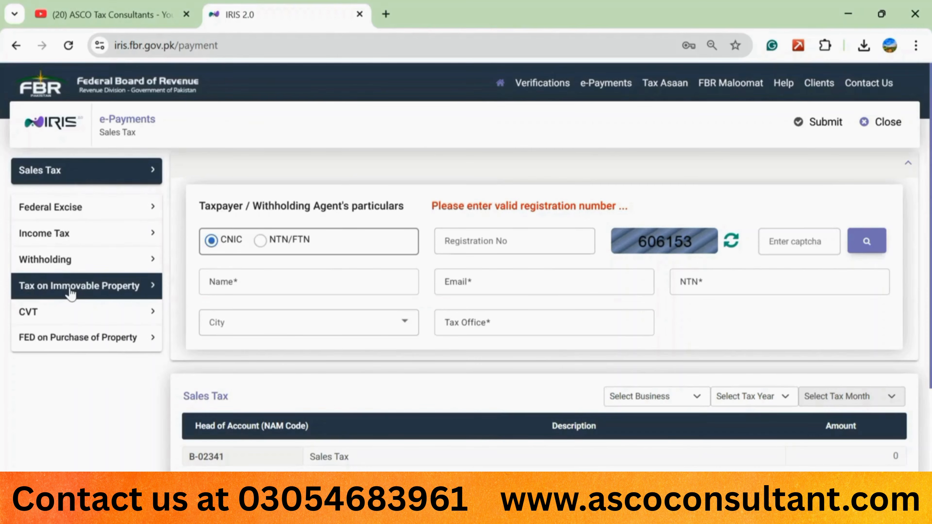
Step: Bring up the Tax on Immovable Property form from the e-Payments sidebar
{"action": "left_click", "coordinate": [95, 293]}
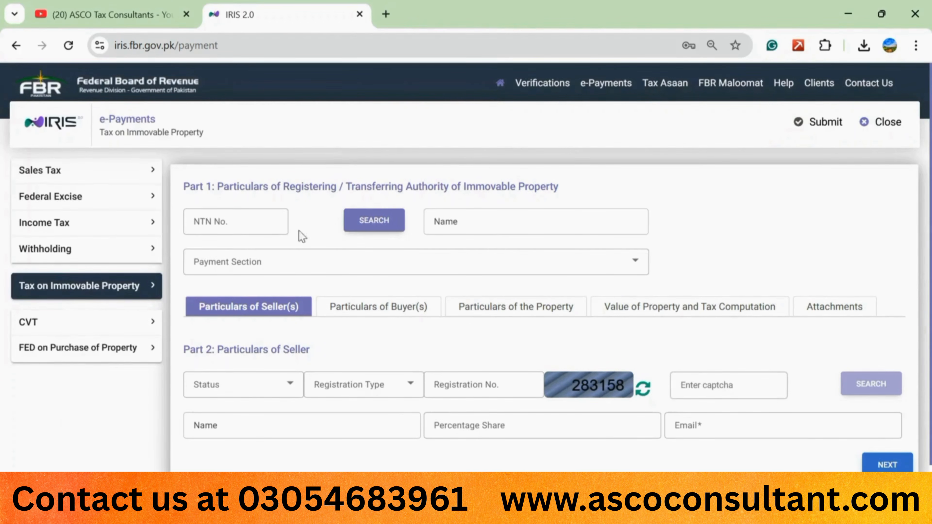
Step: Look up the registering authority's name by its NTN, then list the payment sections
{"action": "left_click", "coordinate": [215, 229]}
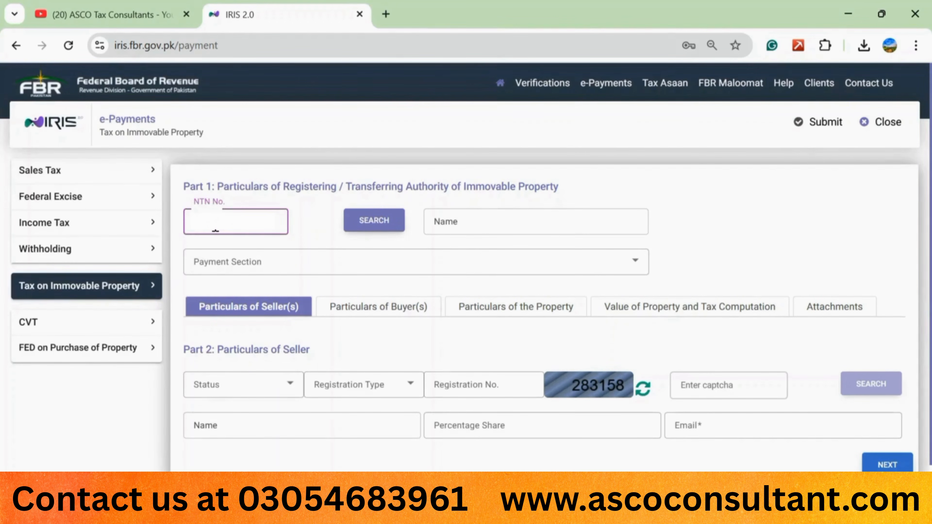
{"action": "left_click", "coordinate": [368, 231]}
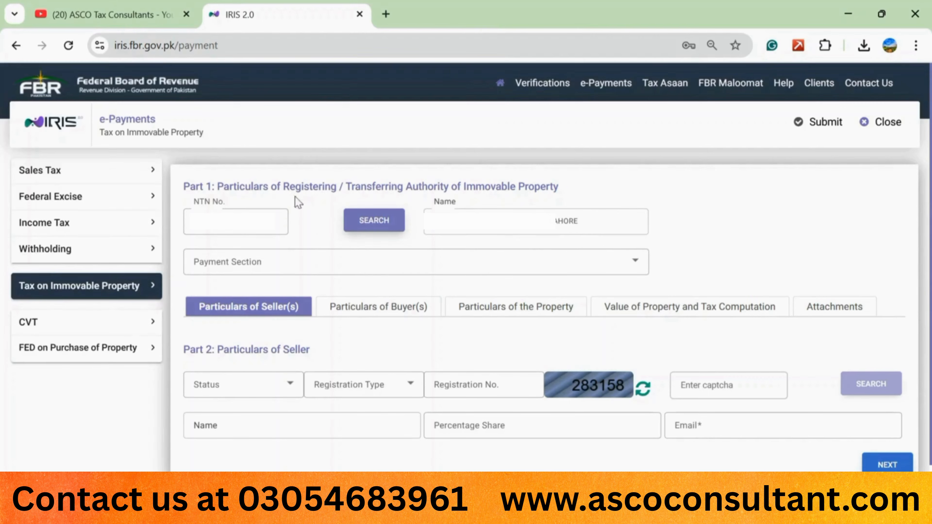
{"action": "left_click", "coordinate": [224, 217]}
{"action": "left_click", "coordinate": [243, 263]}
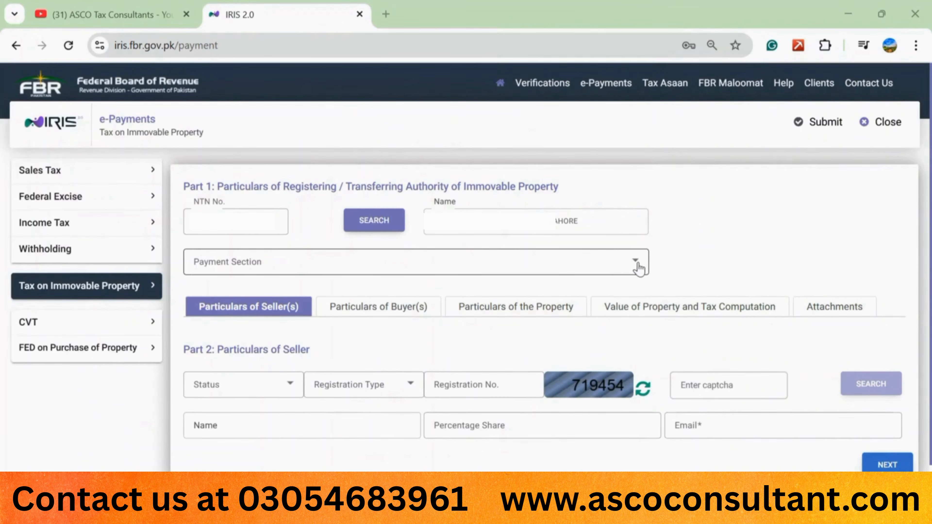
{"action": "left_click", "coordinate": [637, 262]}
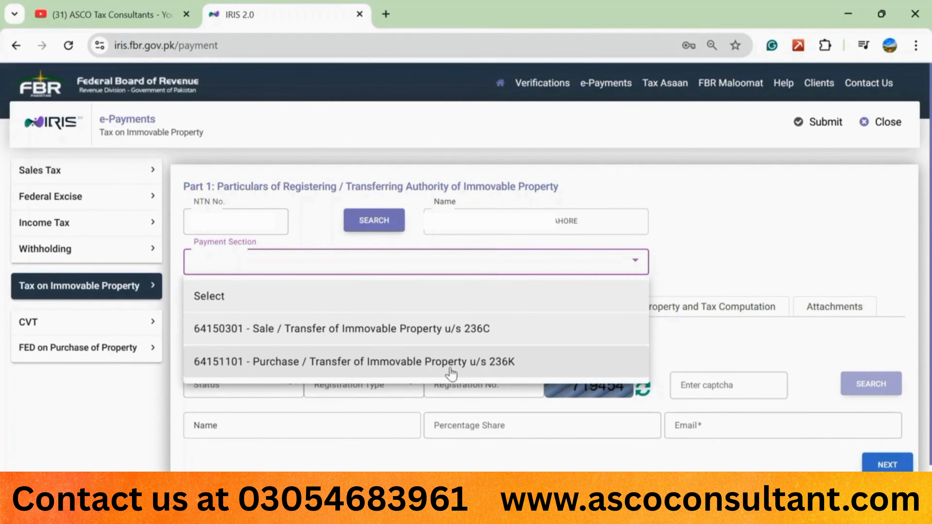
Step: Choose payment section 64151101 – Purchase / Transfer of Immovable Property u/s 236K
{"action": "left_click", "coordinate": [435, 374]}
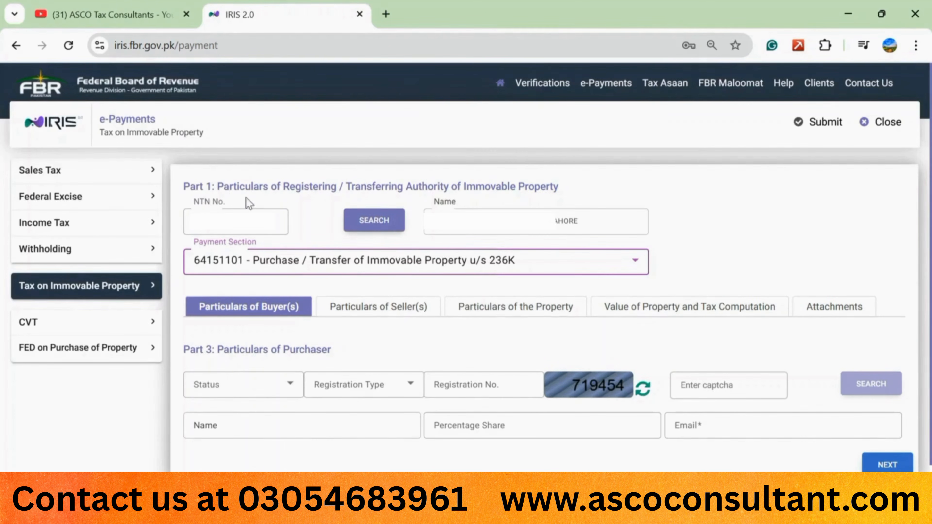
{"action": "left_click", "coordinate": [207, 214]}
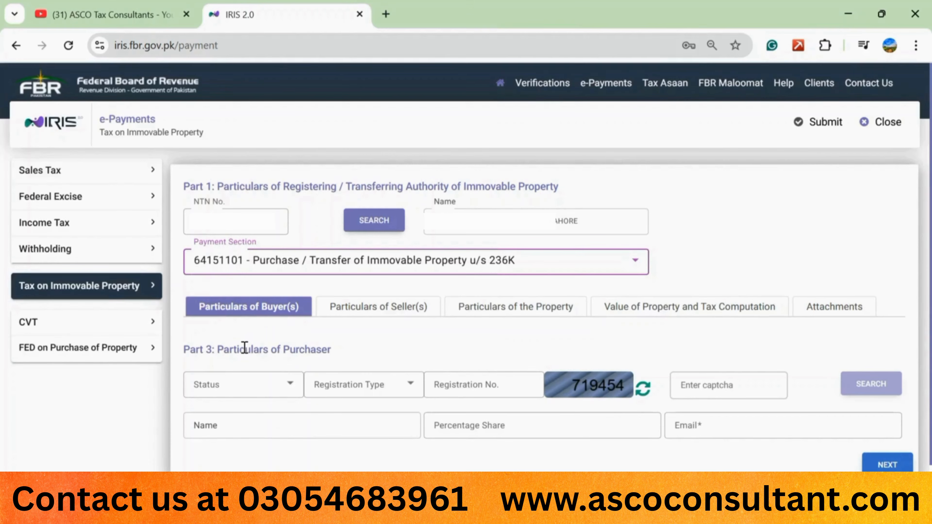
Step: Mark the purchaser as Resident with CNIC registration, entering the CNIC and the captcha
{"action": "left_click", "coordinate": [295, 389]}
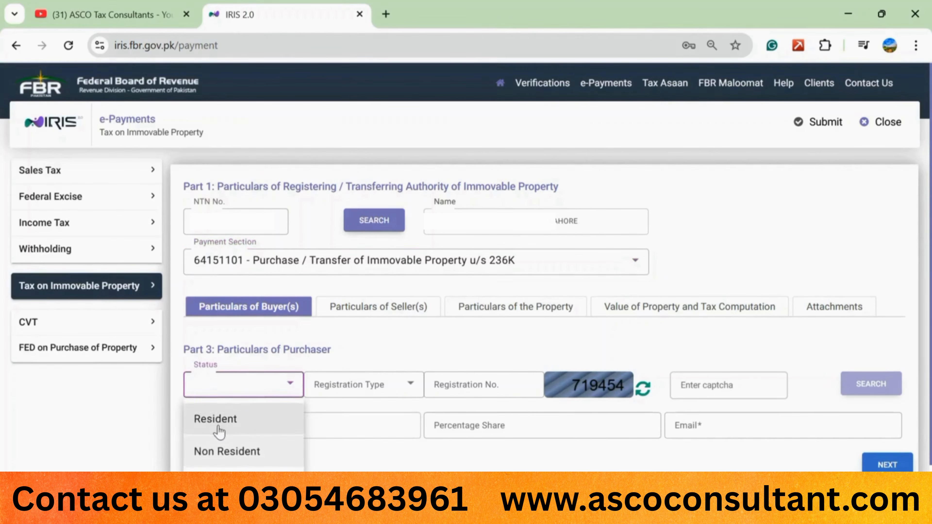
{"action": "left_click", "coordinate": [219, 422]}
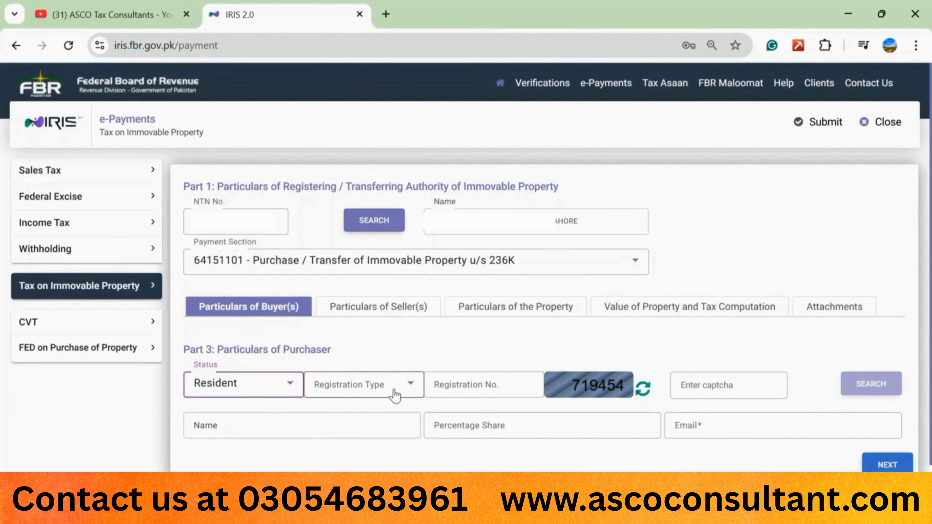
{"action": "left_click", "coordinate": [414, 385]}
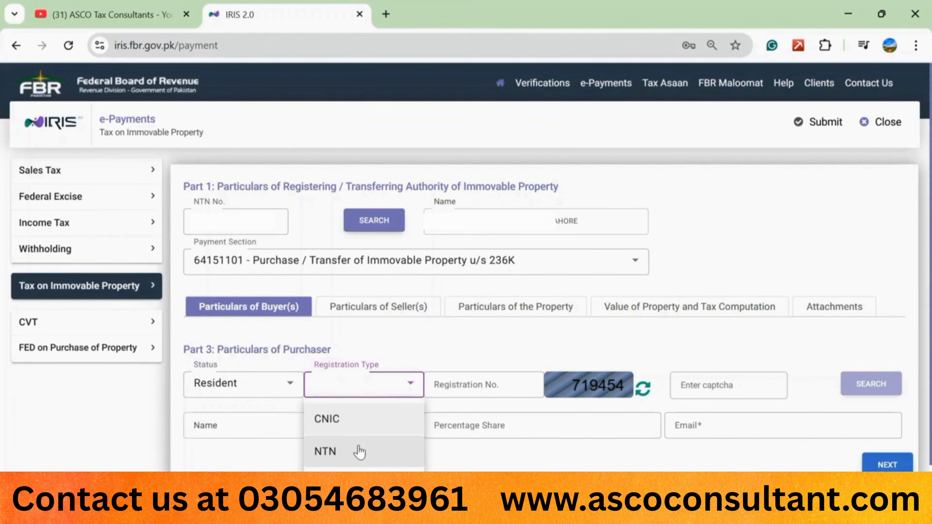
{"action": "left_click", "coordinate": [377, 428]}
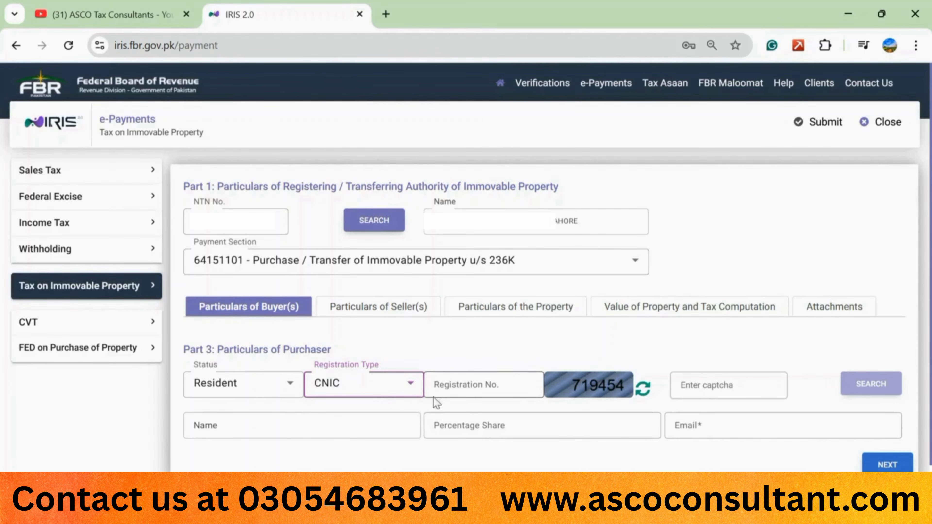
{"action": "left_click", "coordinate": [532, 393]}
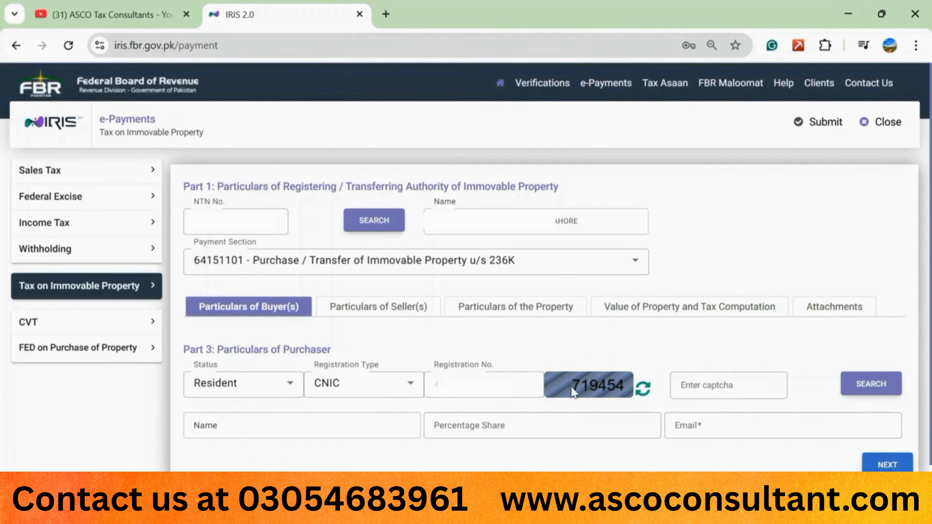
{"action": "left_click", "coordinate": [707, 386]}
{"action": "type", "text": "719454"}
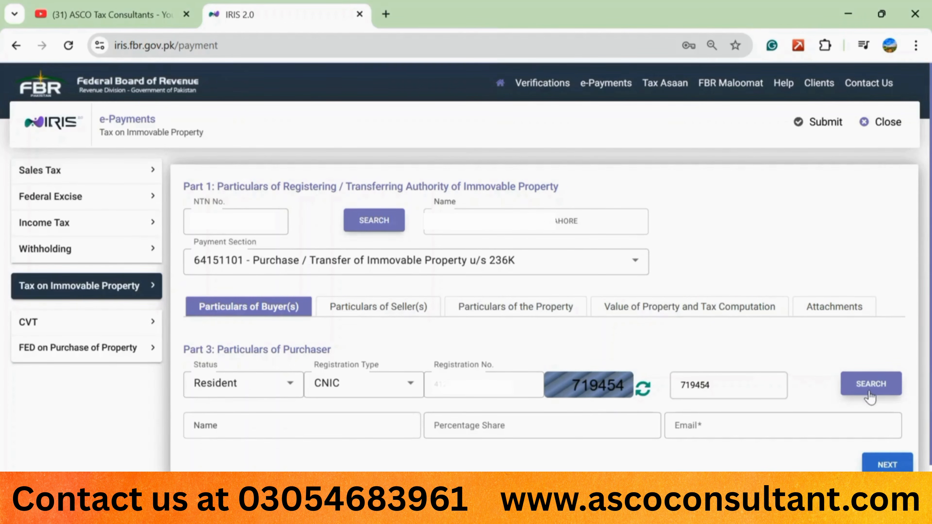
Step: Fetch the purchaser's name and e-mail by CNIC search, then correct the e-mail address
{"action": "left_click", "coordinate": [869, 392]}
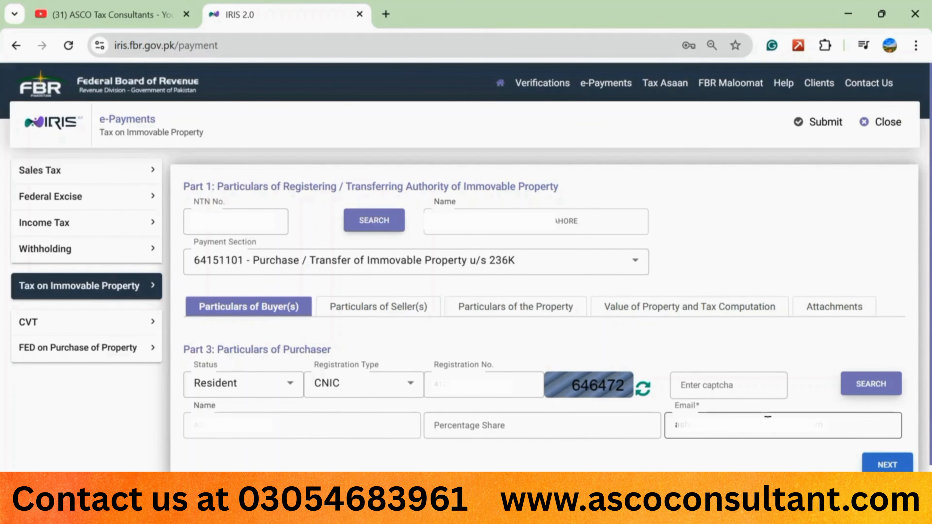
{"action": "triple_click", "coordinate": [809, 425]}
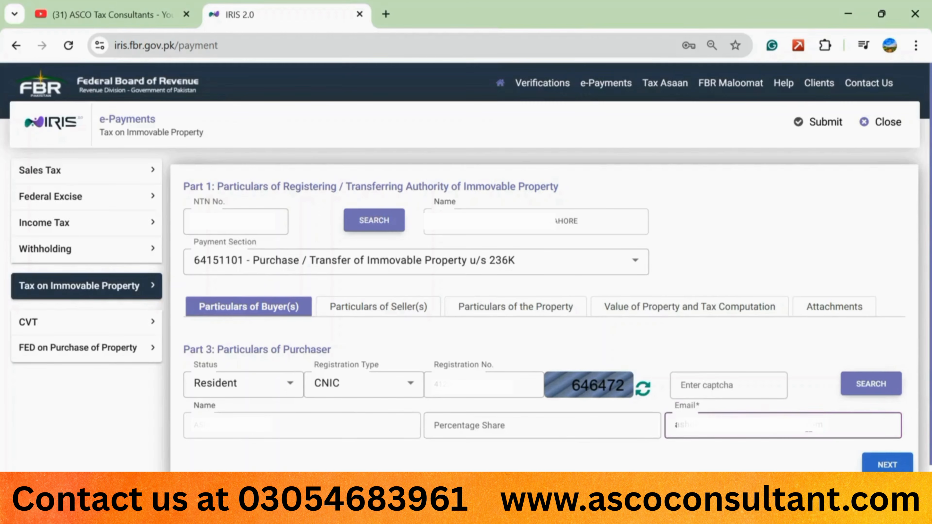
{"action": "type", "text": "sh"}
{"action": "type", "text": "e"}
{"action": "left_click", "coordinate": [638, 465]}
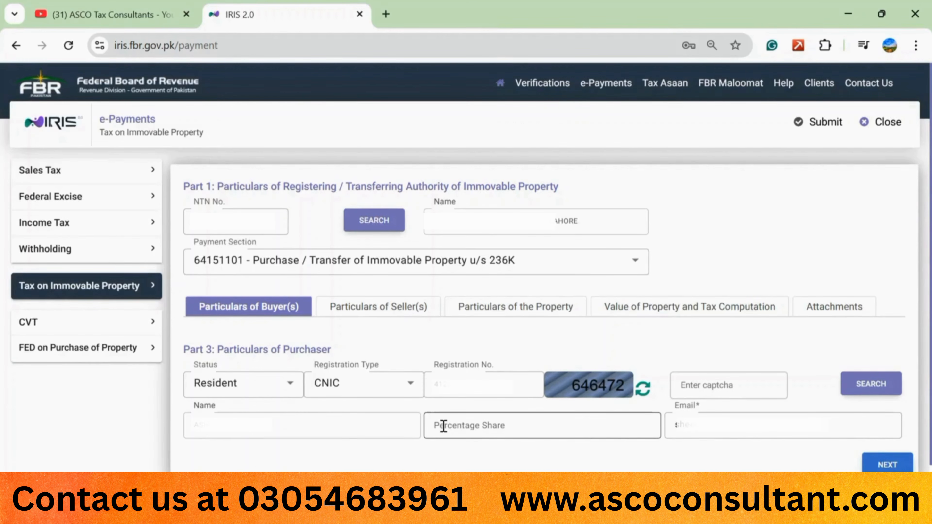
{"action": "left_click", "coordinate": [478, 423]}
Step: Give the purchaser a 100 percentage share and continue to the seller particulars
{"action": "type", "text": "1"}
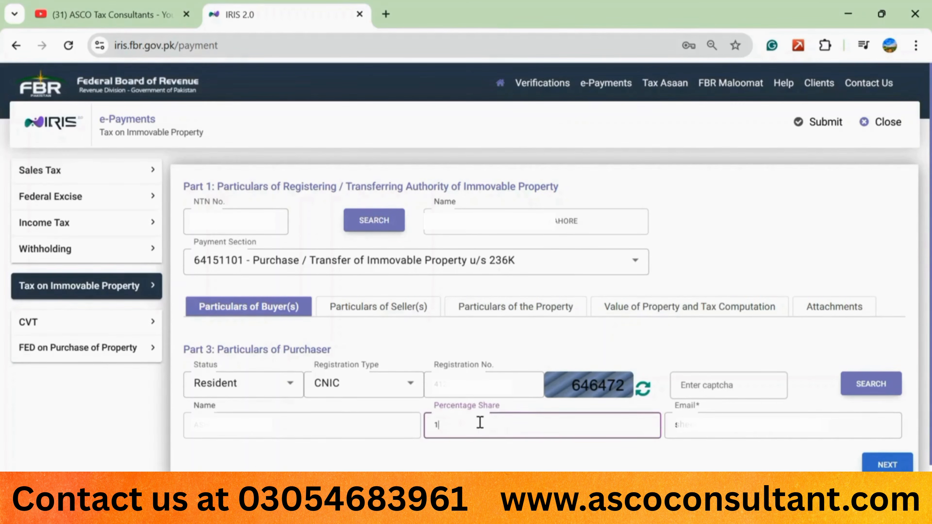
{"action": "type", "text": "00"}
{"action": "left_click", "coordinate": [557, 452]}
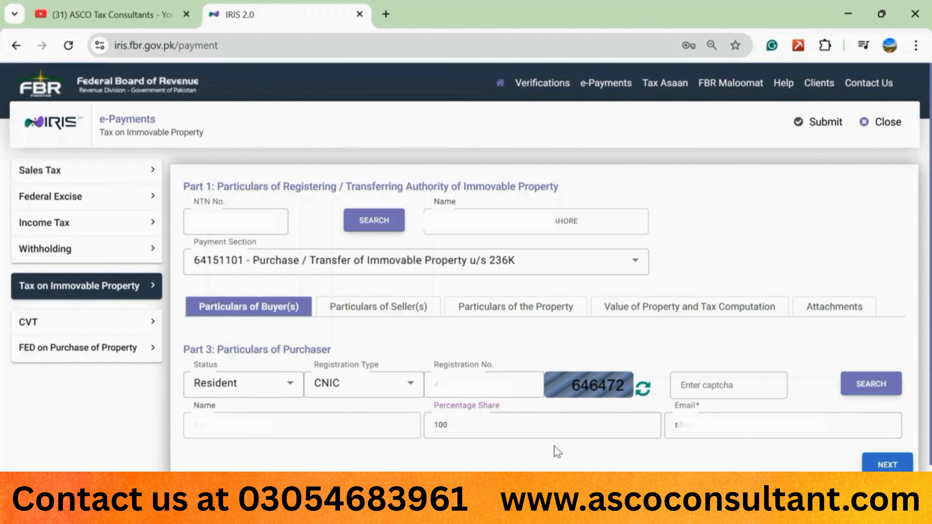
{"action": "left_click", "coordinate": [892, 465]}
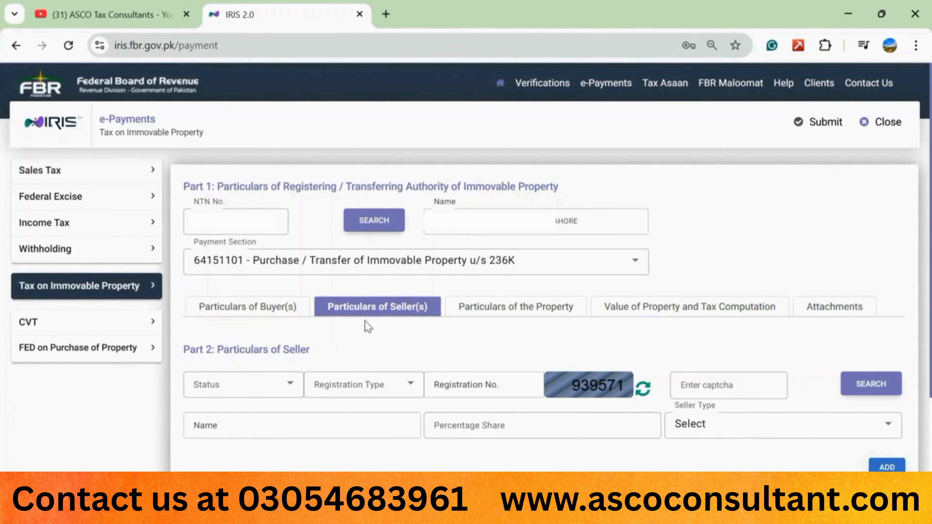
{"action": "scroll", "coordinate": [419, 395], "scroll_direction": "down", "scroll_amount": 2}
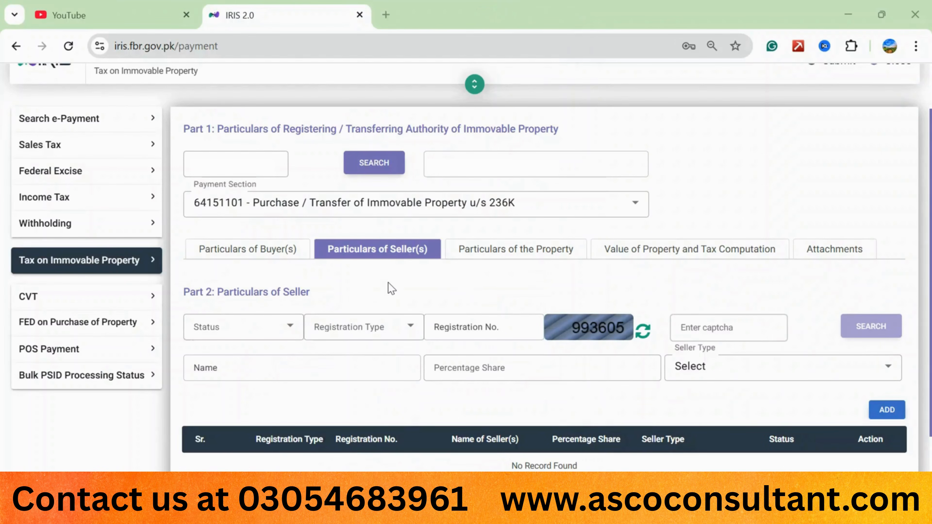
{"action": "scroll", "coordinate": [391, 288], "scroll_direction": "up", "scroll_amount": 2}
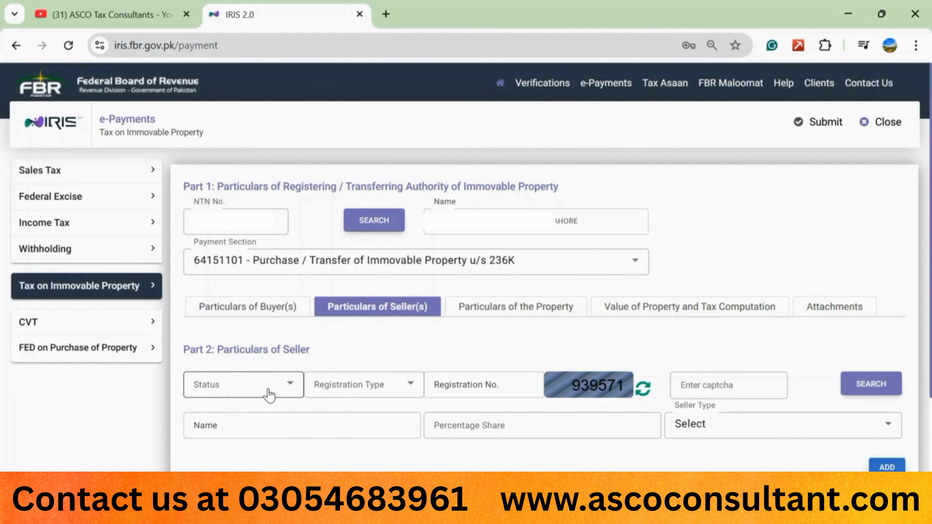
Step: Mark the seller as Resident with CNIC registration, enter CNIC and captcha, and fetch the name
{"action": "left_click", "coordinate": [288, 388]}
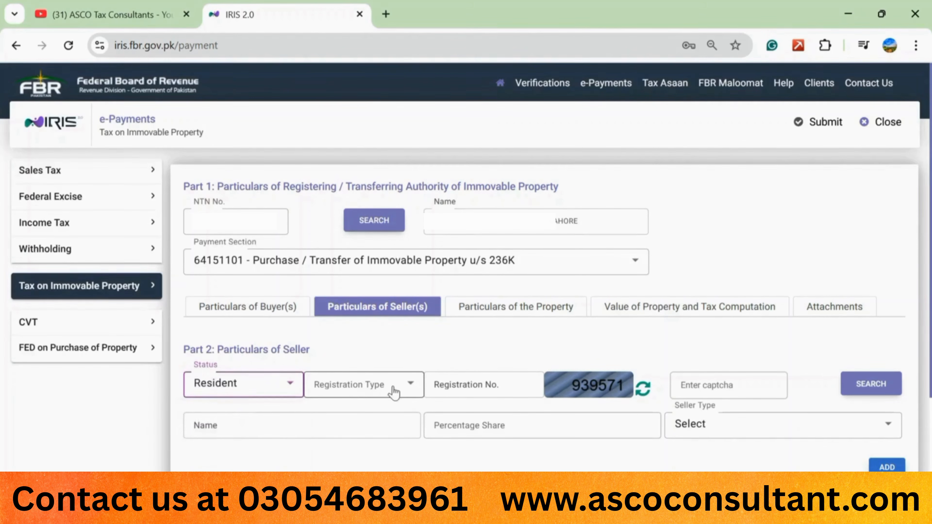
{"action": "left_click", "coordinate": [412, 391]}
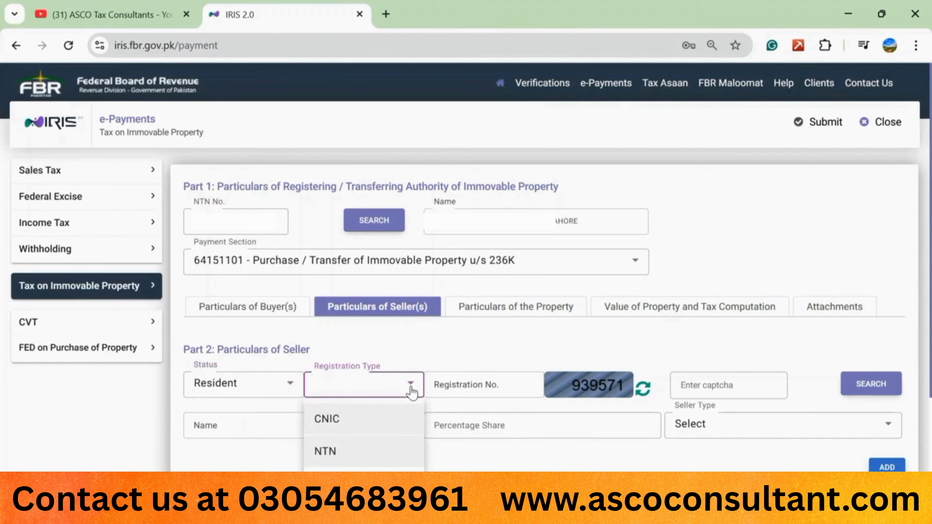
{"action": "left_click", "coordinate": [355, 419]}
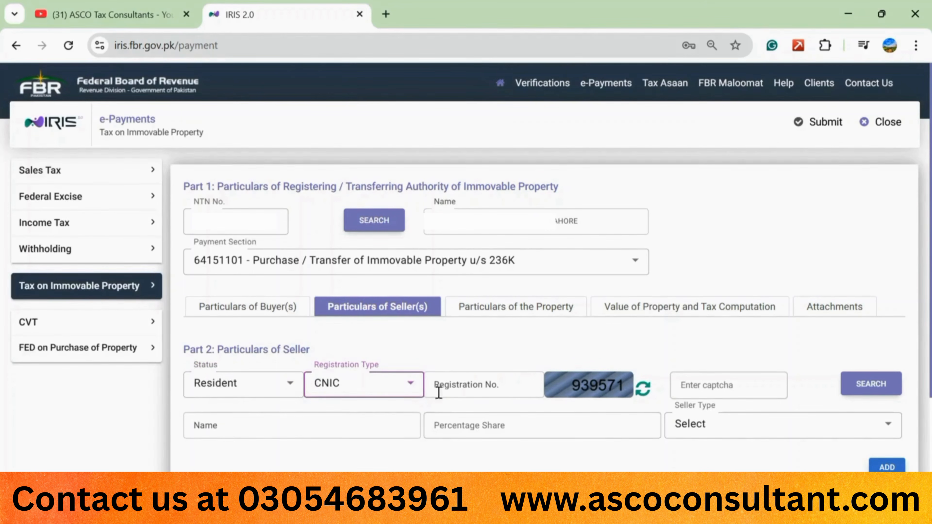
{"action": "left_click", "coordinate": [490, 394]}
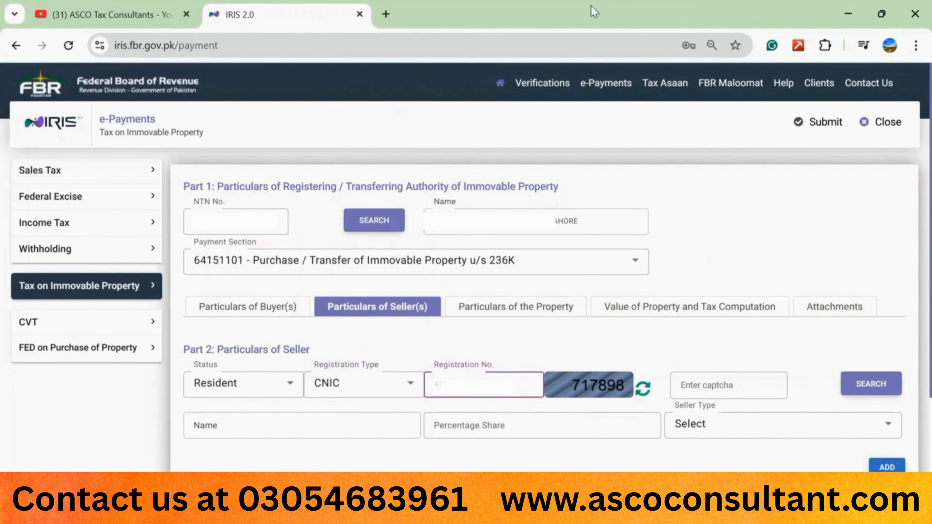
{"action": "left_click", "coordinate": [709, 388]}
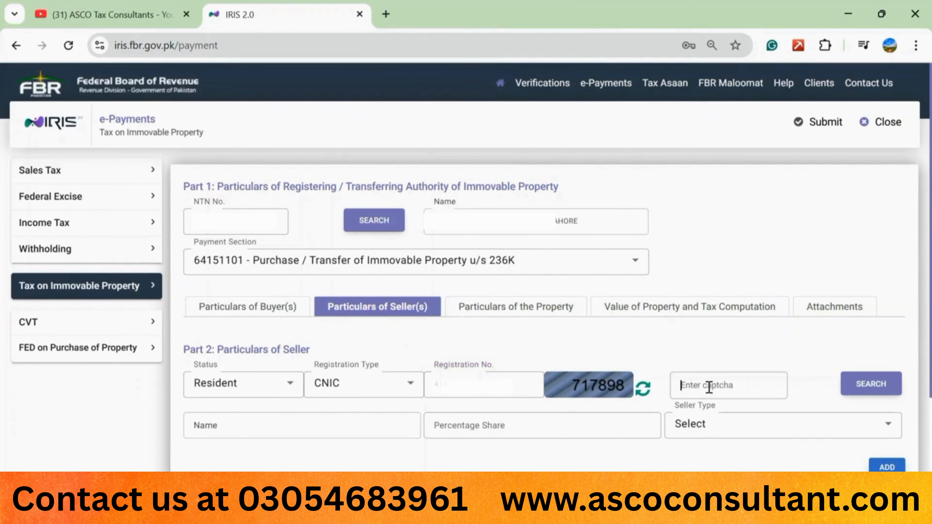
{"action": "type", "text": "717898"}
{"action": "left_click", "coordinate": [870, 385]}
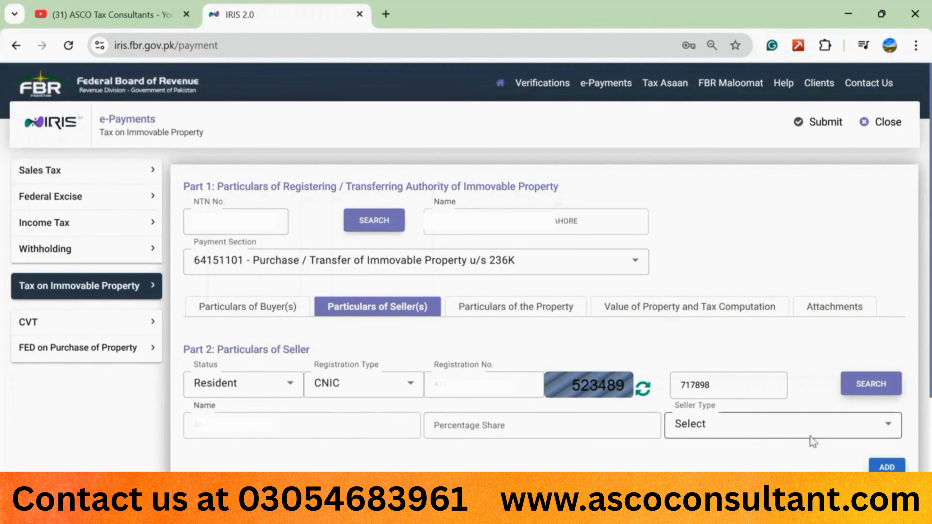
Step: Add the seller to the list as Owner with a 100 percentage share
{"action": "left_click", "coordinate": [888, 425]}
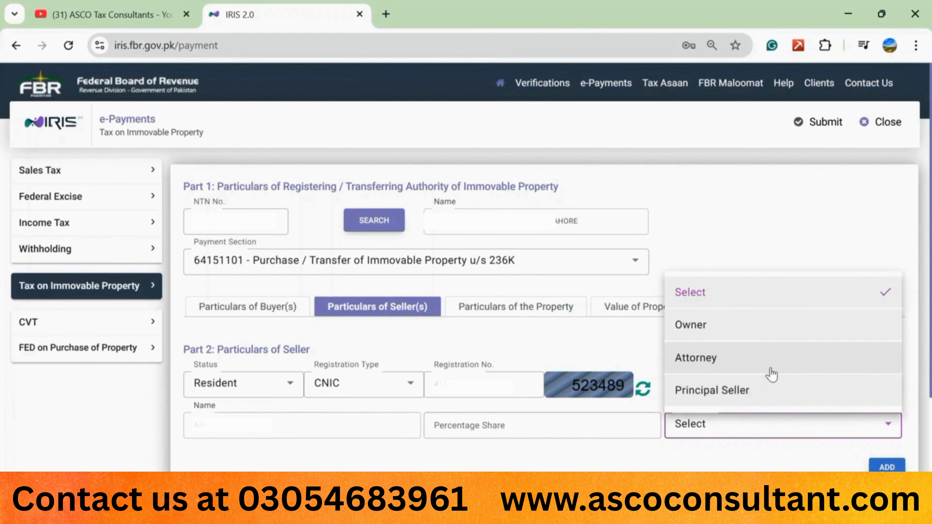
{"action": "left_click", "coordinate": [749, 341]}
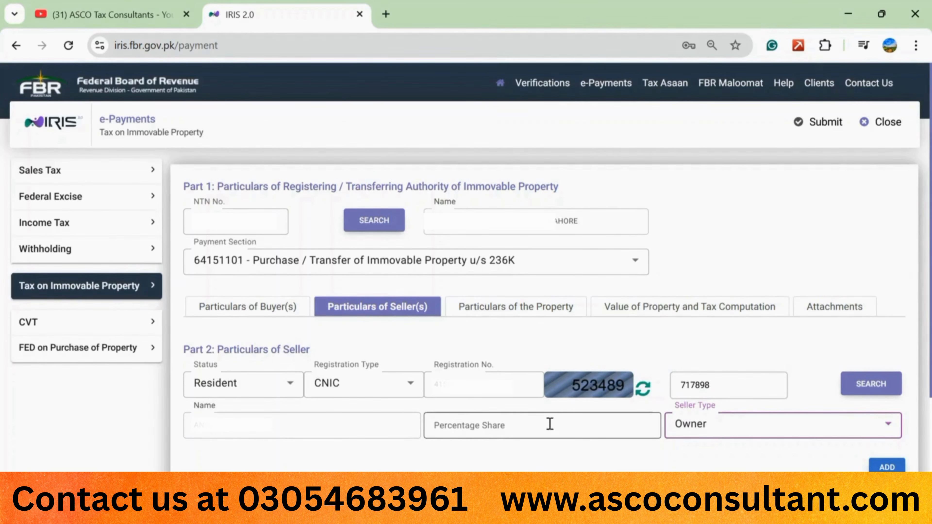
{"action": "left_click", "coordinate": [498, 423]}
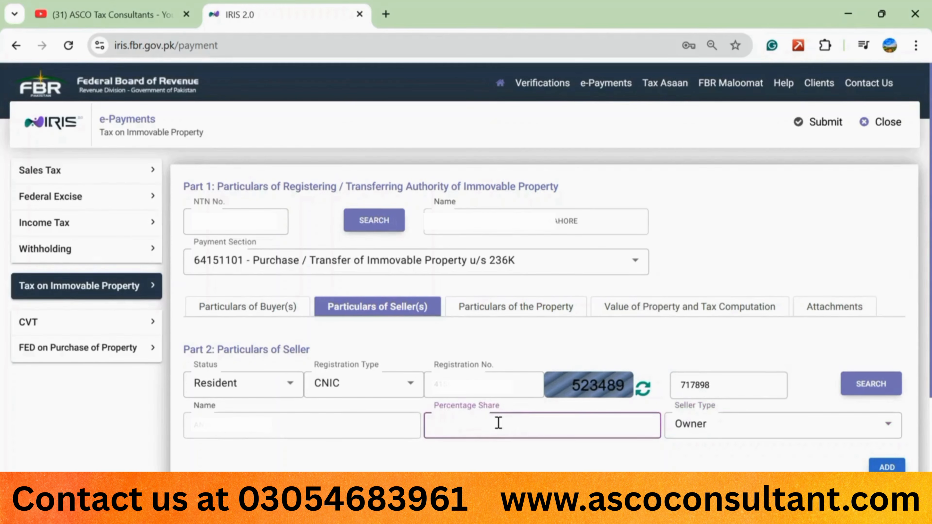
{"action": "type", "text": "100"}
{"action": "left_click", "coordinate": [514, 449]}
{"action": "left_click", "coordinate": [457, 425]}
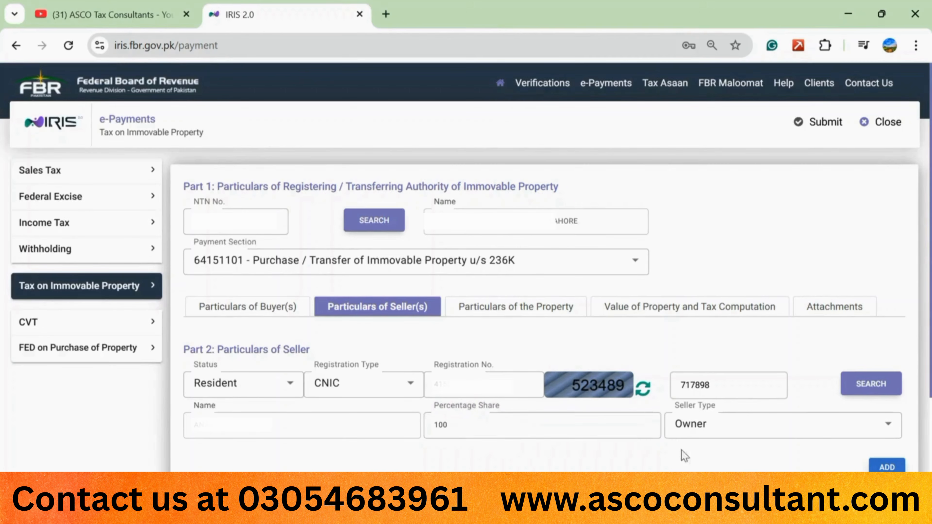
{"action": "left_click", "coordinate": [888, 468]}
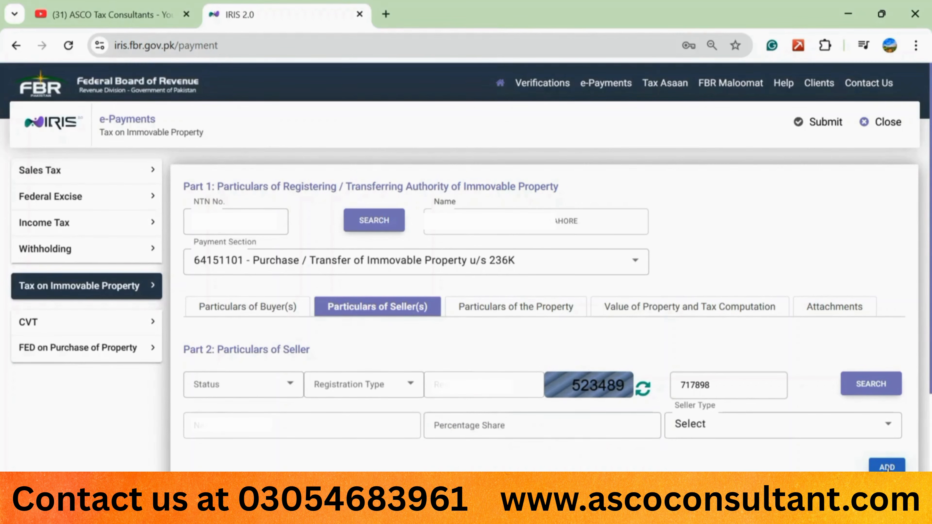
Step: Check the seller row in the sellers table, then continue to Particulars of the Property
{"action": "scroll", "coordinate": [749, 438], "scroll_direction": "down", "scroll_amount": 3}
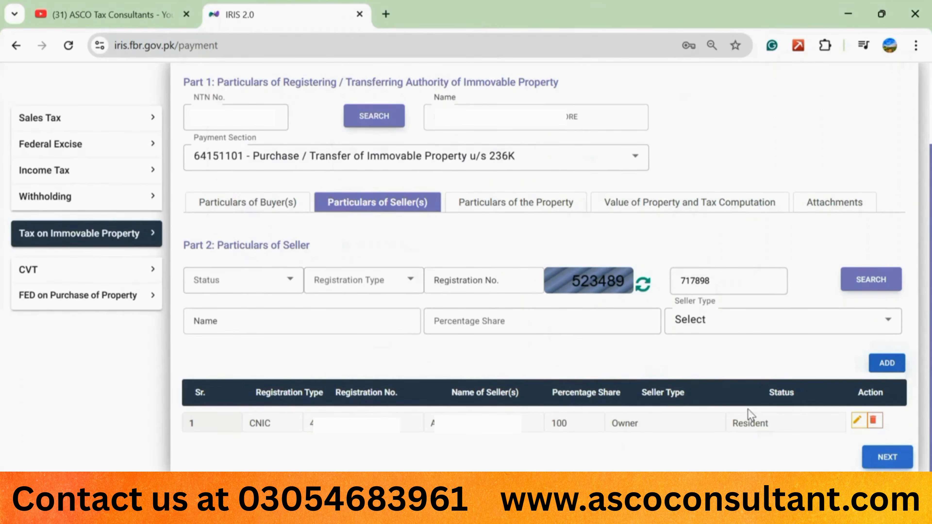
{"action": "left_click", "coordinate": [887, 457]}
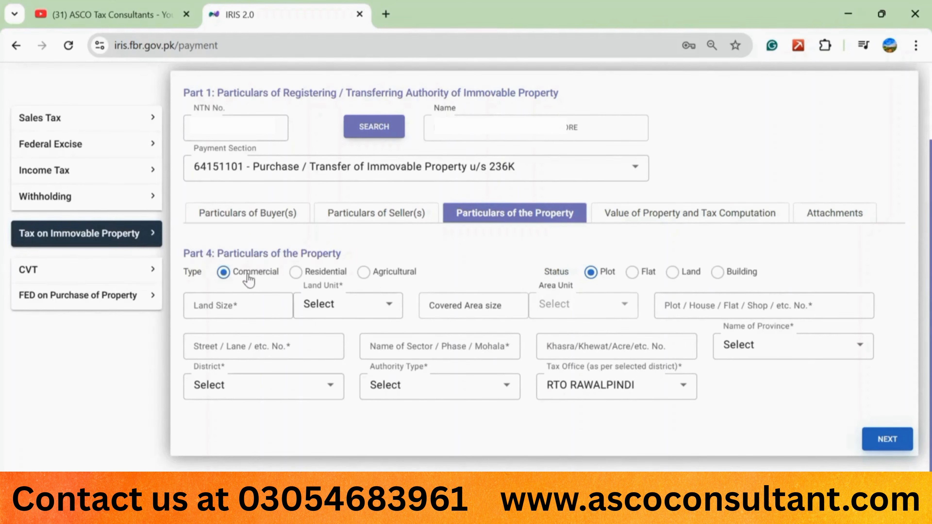
Step: Mark the property type as Residential and its status as Plot
{"action": "left_click", "coordinate": [295, 273]}
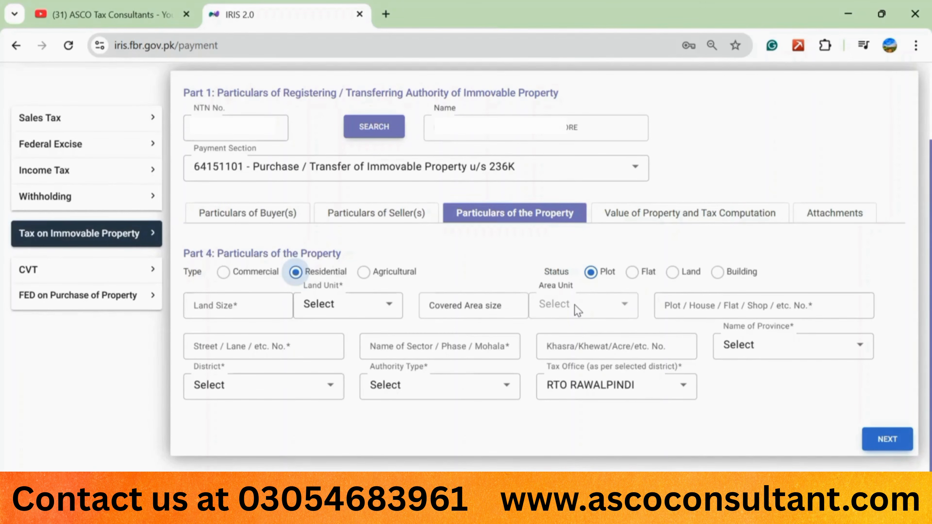
{"action": "left_click", "coordinate": [718, 274]}
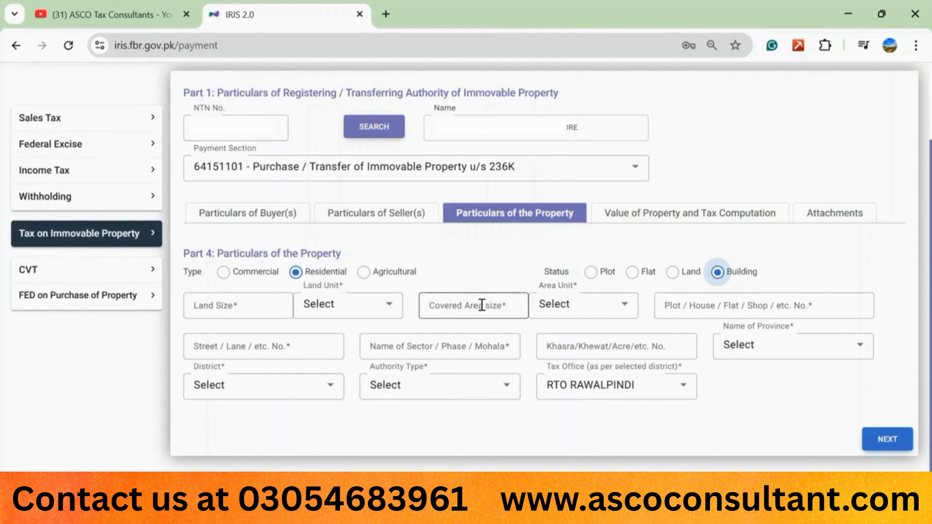
{"action": "left_click", "coordinate": [616, 309]}
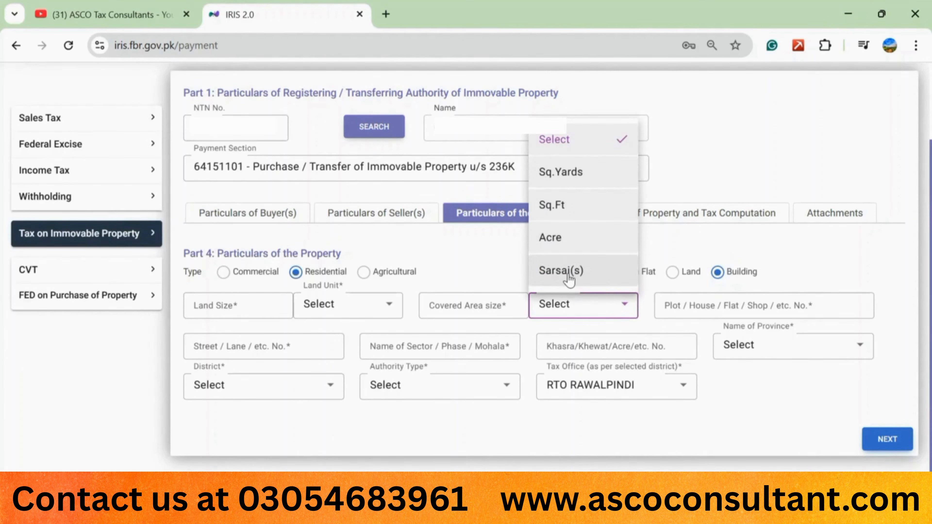
{"action": "double_click", "coordinate": [486, 268]}
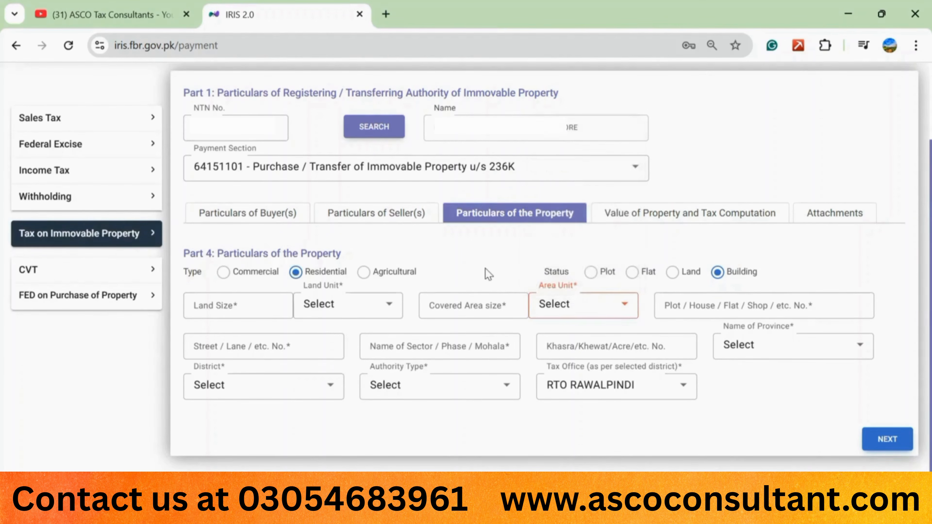
{"action": "left_click", "coordinate": [554, 281]}
{"action": "left_click", "coordinate": [590, 273]}
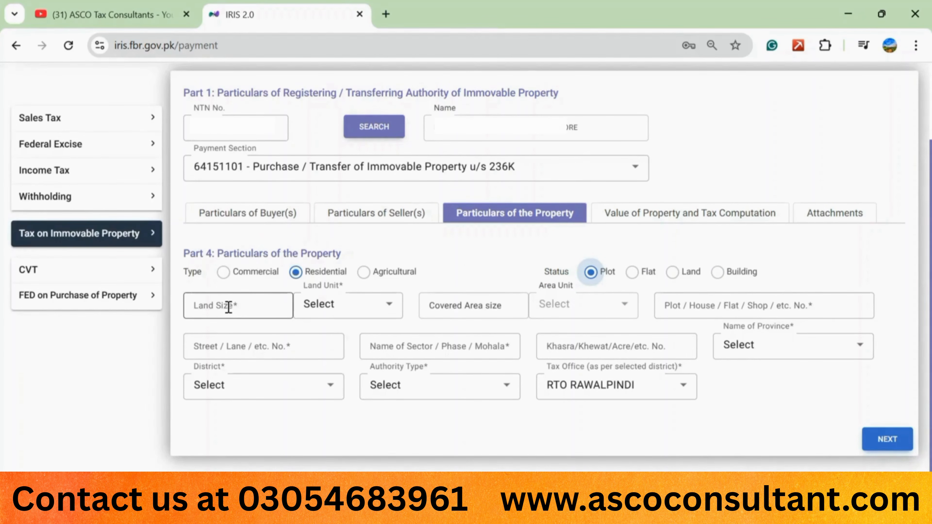
Step: Enter a land size of 5 with Marlas as the land unit
{"action": "left_click", "coordinate": [217, 307]}
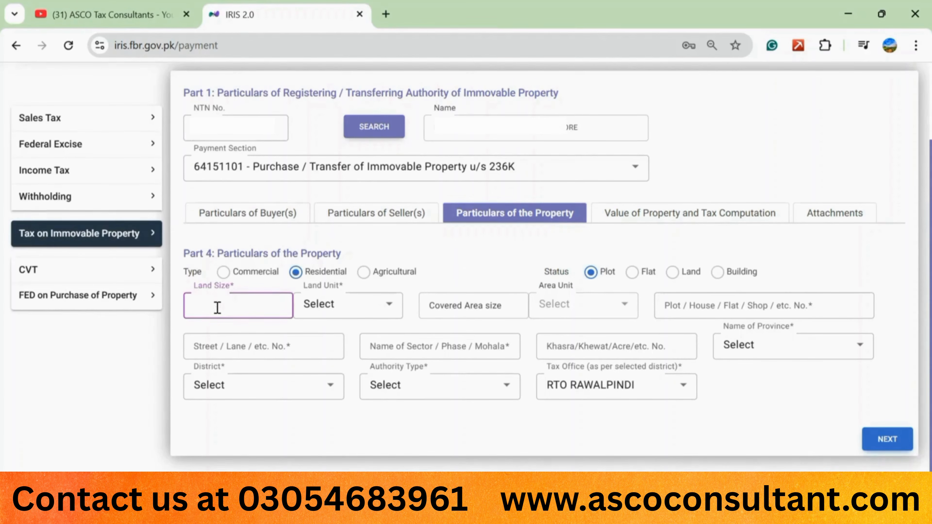
{"action": "type", "text": "5"}
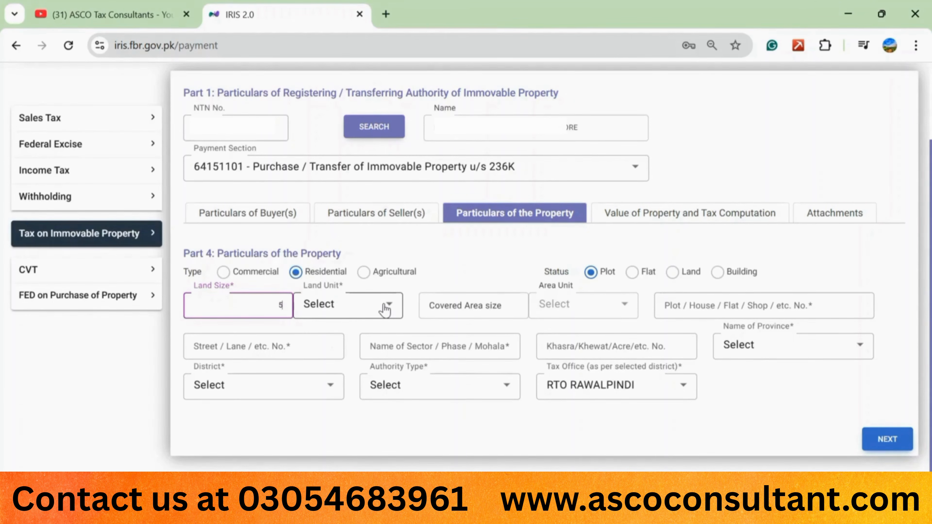
{"action": "left_click", "coordinate": [390, 308]}
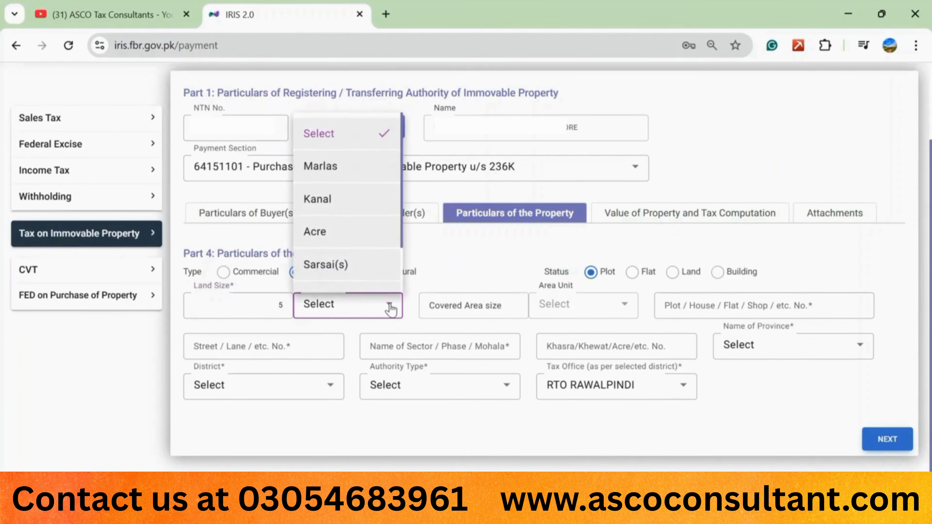
{"action": "left_click", "coordinate": [351, 178]}
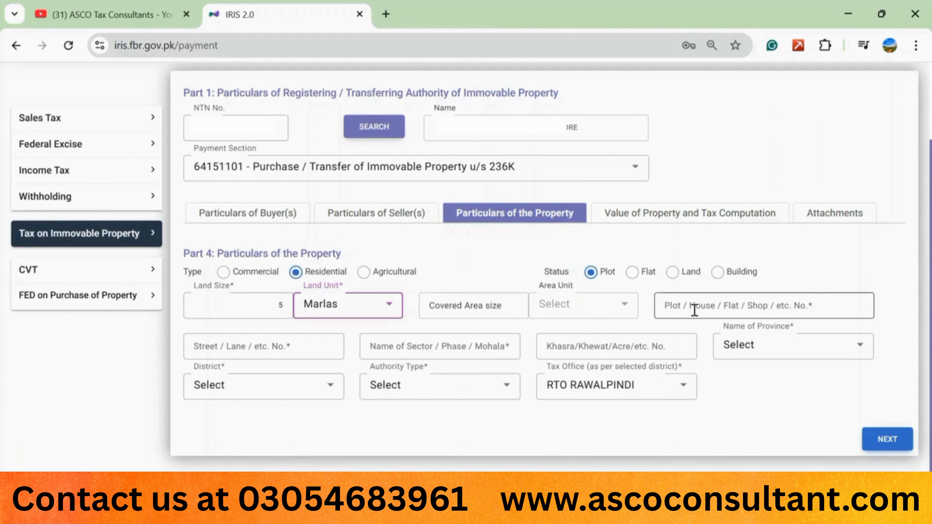
Step: Type 'pl' into Plot/House, then fill the Street/Lane and Sector/Phase/Mohala fields
{"action": "left_click", "coordinate": [723, 307]}
{"action": "type", "text": "pl"}
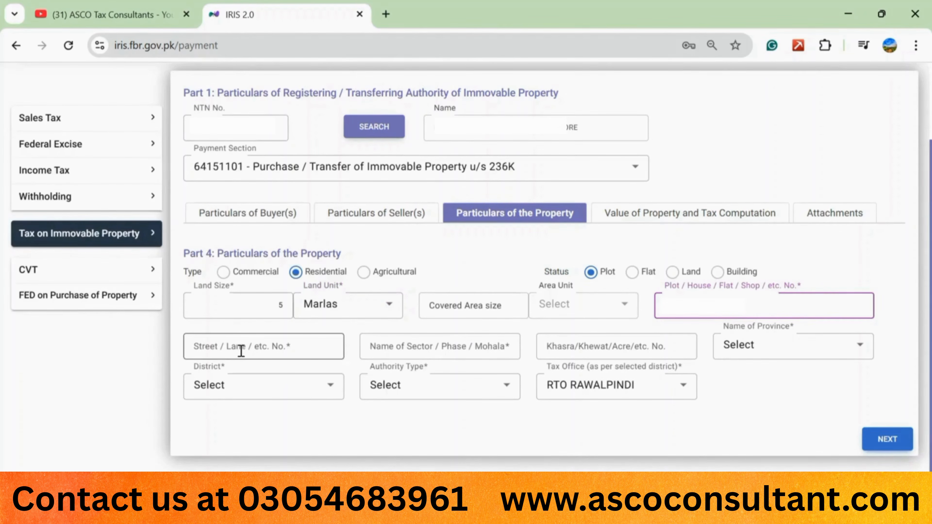
{"action": "left_click", "coordinate": [270, 350]}
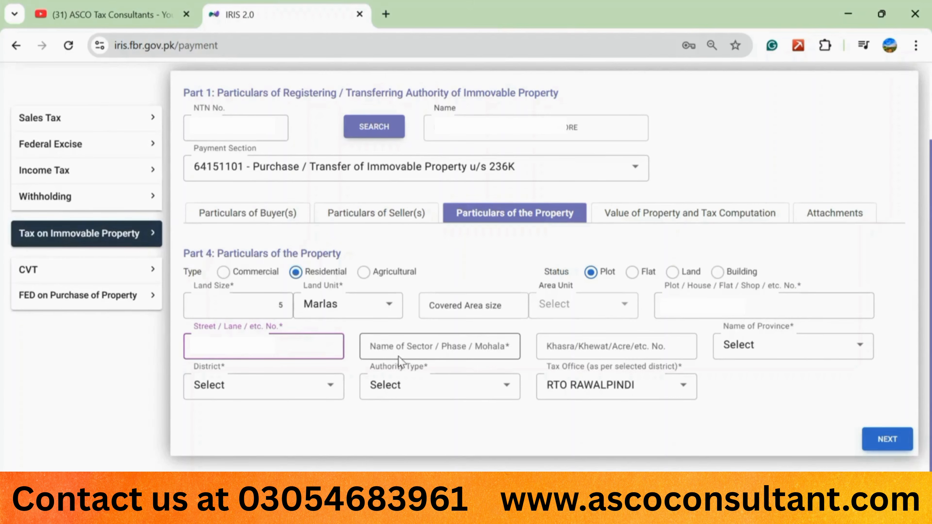
{"action": "left_click", "coordinate": [502, 348]}
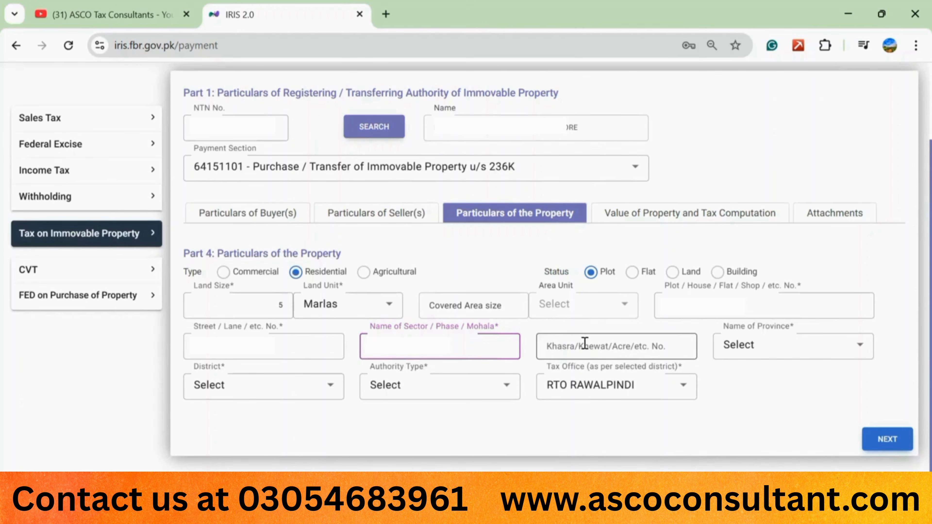
{"action": "left_click", "coordinate": [744, 347]}
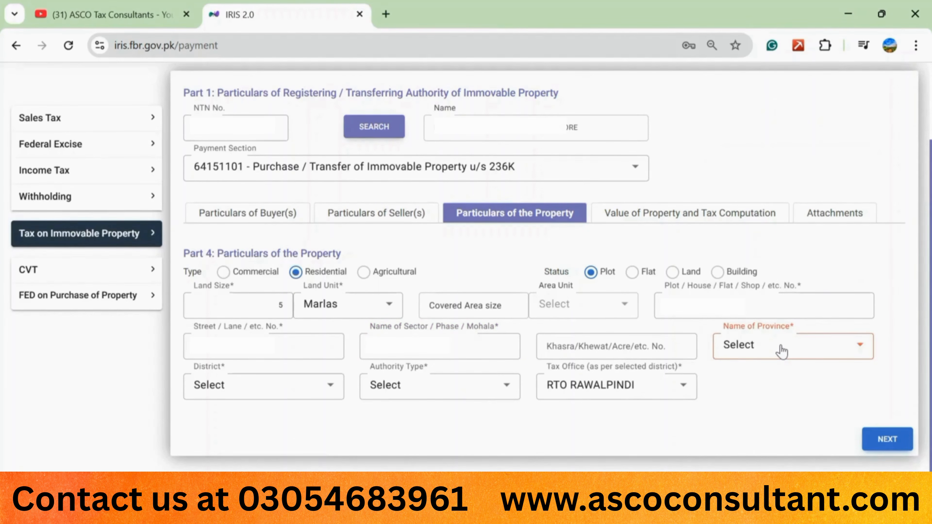
Step: Choose PUNJAB as province and LAHORE as district, making the tax office CTO LAHORE
{"action": "left_click", "coordinate": [855, 349]}
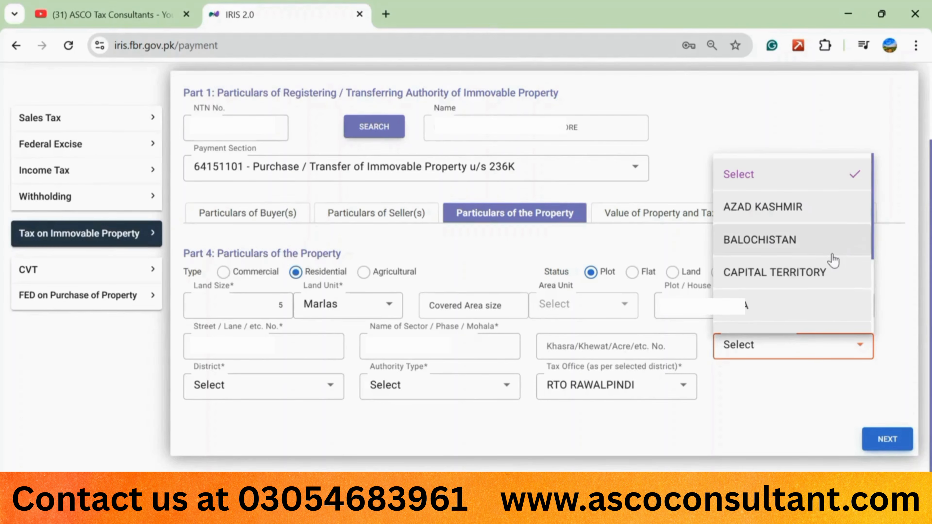
{"action": "scroll", "coordinate": [798, 268], "scroll_direction": "down", "scroll_amount": 3}
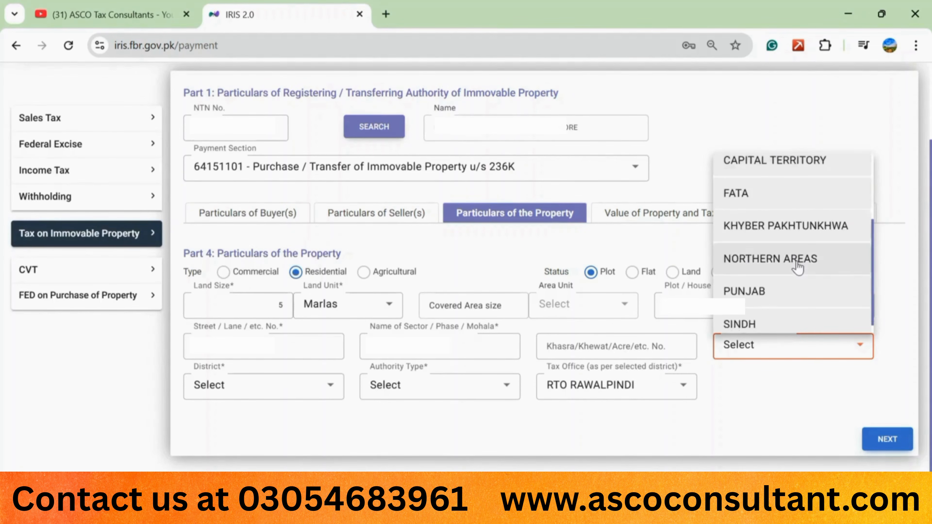
{"action": "left_click", "coordinate": [763, 273]}
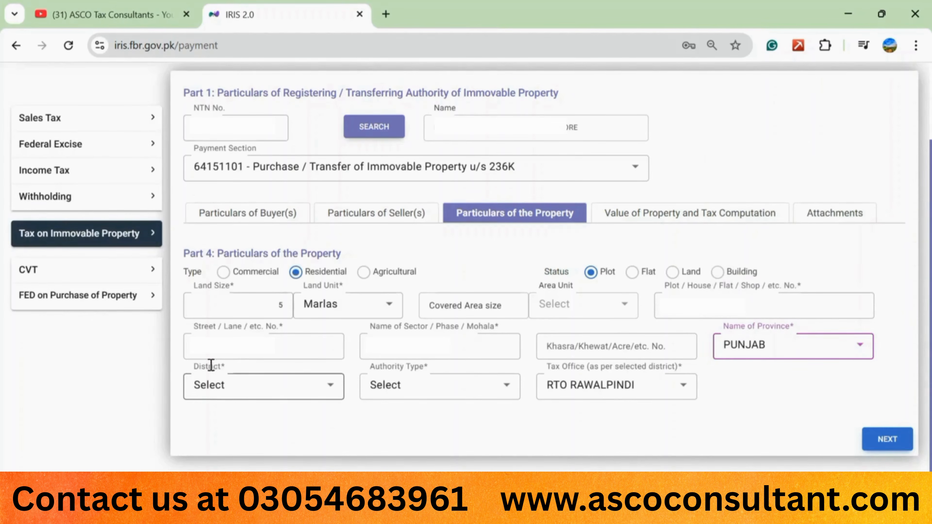
{"action": "left_click", "coordinate": [328, 394]}
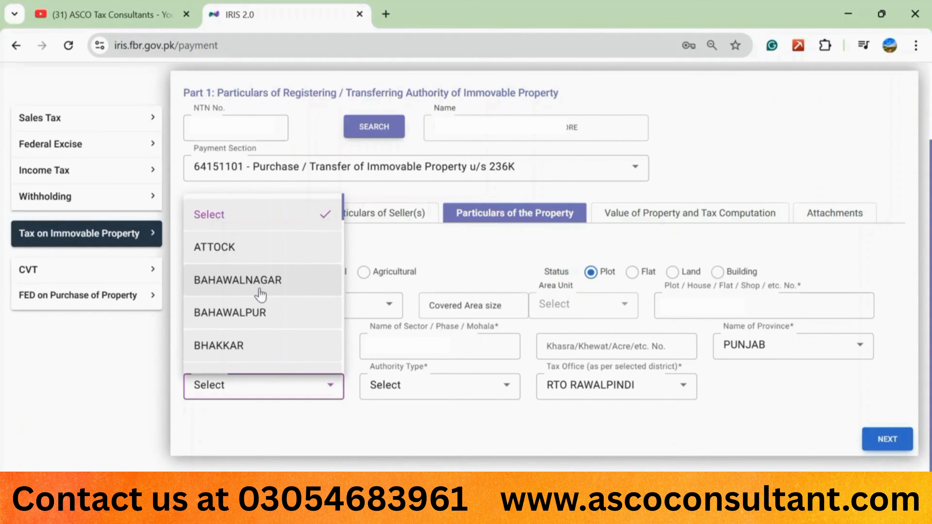
{"action": "scroll", "coordinate": [261, 294], "scroll_direction": "down", "scroll_amount": 5}
{"action": "scroll", "coordinate": [261, 294], "scroll_direction": "down", "scroll_amount": 1}
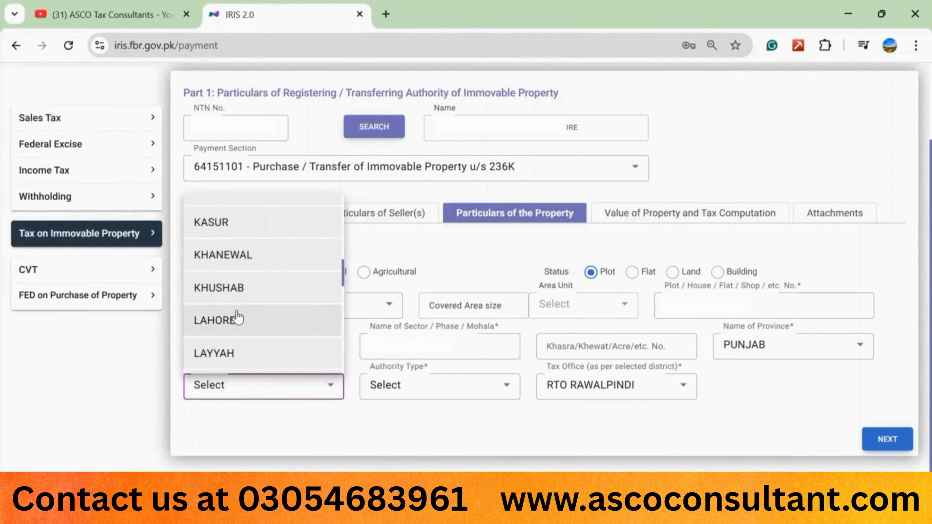
{"action": "left_click", "coordinate": [238, 318]}
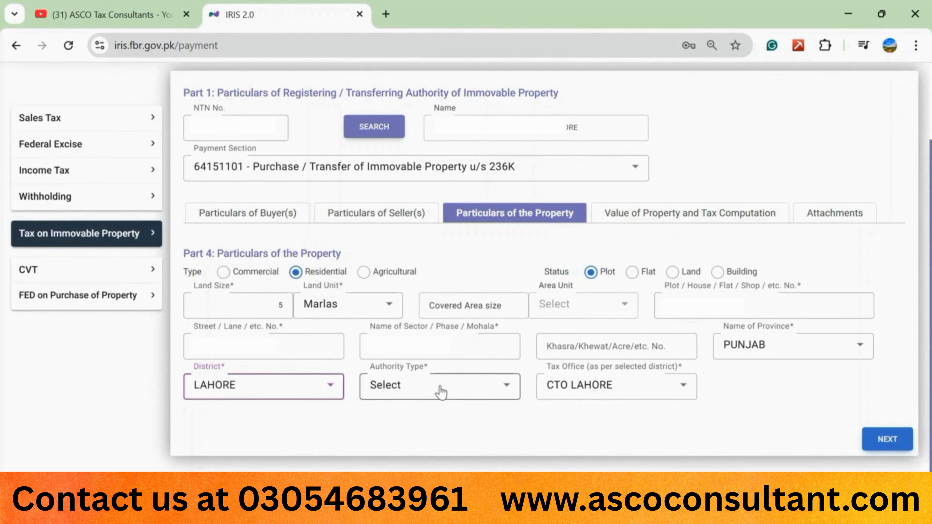
Step: Set authority type to Housing Authority, keep CTO LAHORE, and continue to Part 5
{"action": "left_click", "coordinate": [505, 387]}
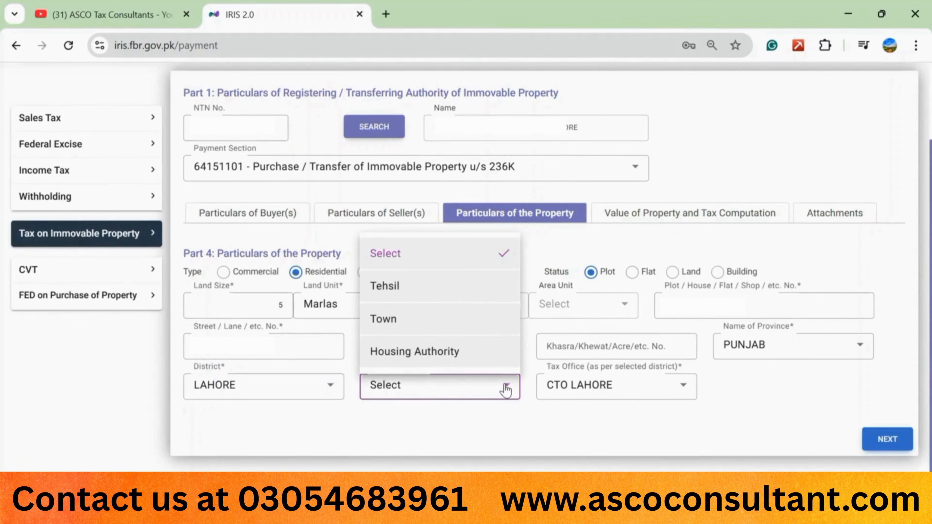
{"action": "left_click", "coordinate": [441, 354]}
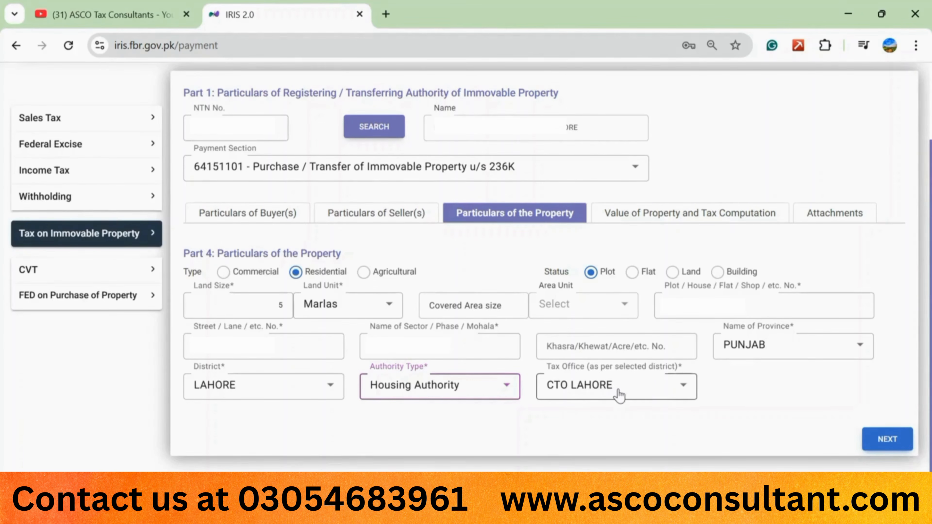
{"action": "left_click", "coordinate": [683, 391]}
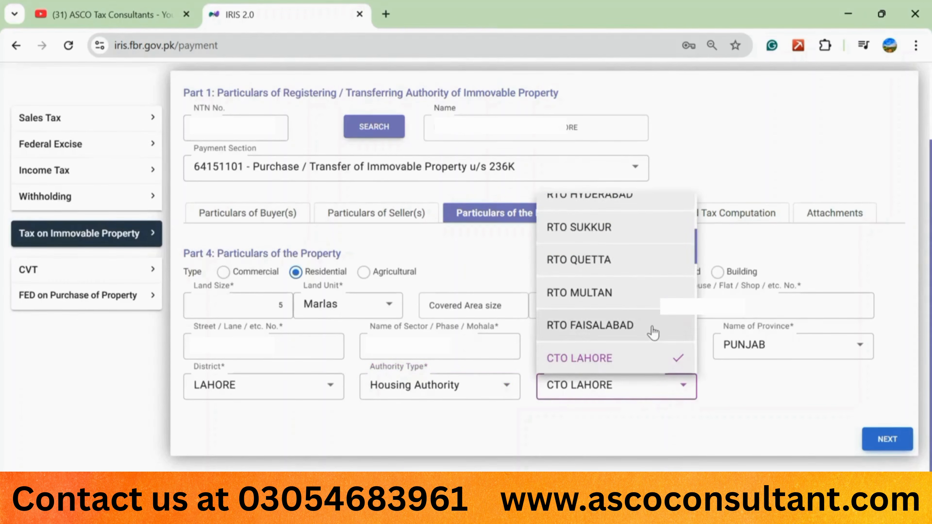
{"action": "left_click", "coordinate": [771, 388]}
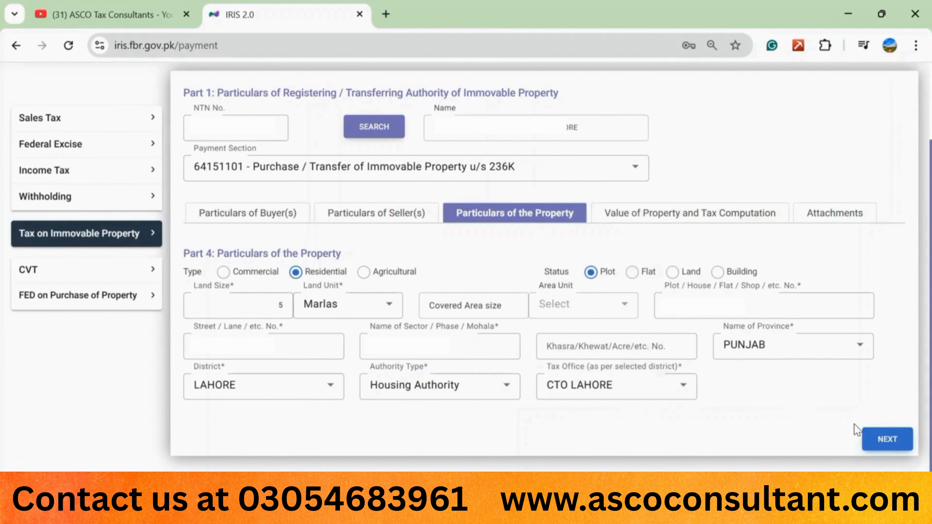
{"action": "left_click", "coordinate": [895, 441]}
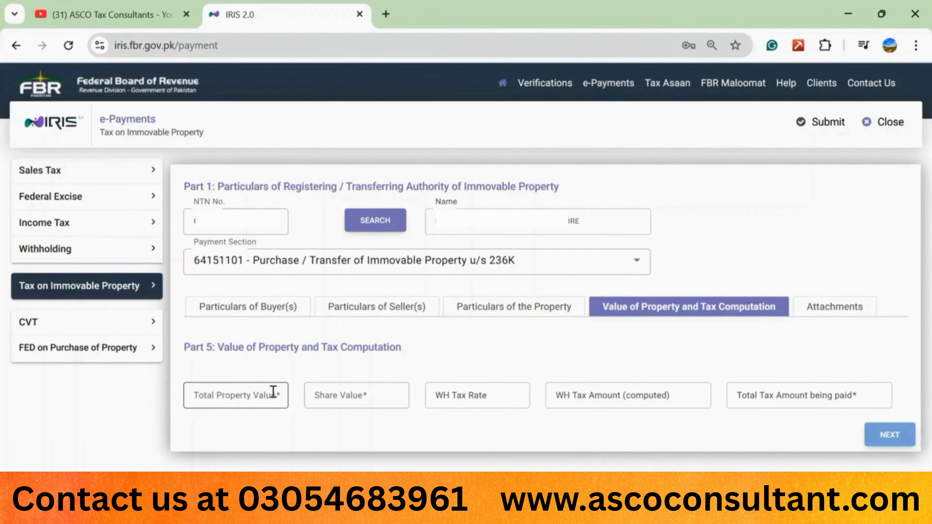
Step: Enter 100,000 as total property value and share value, giving 3,000 tax payable
{"action": "left_click", "coordinate": [254, 394]}
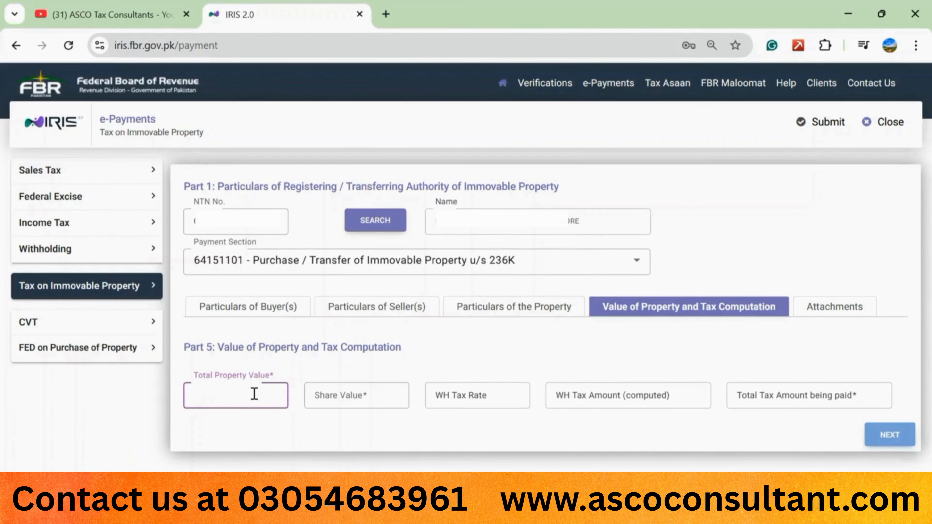
{"action": "type", "text": "10,000"}
{"action": "left_click", "coordinate": [332, 373]}
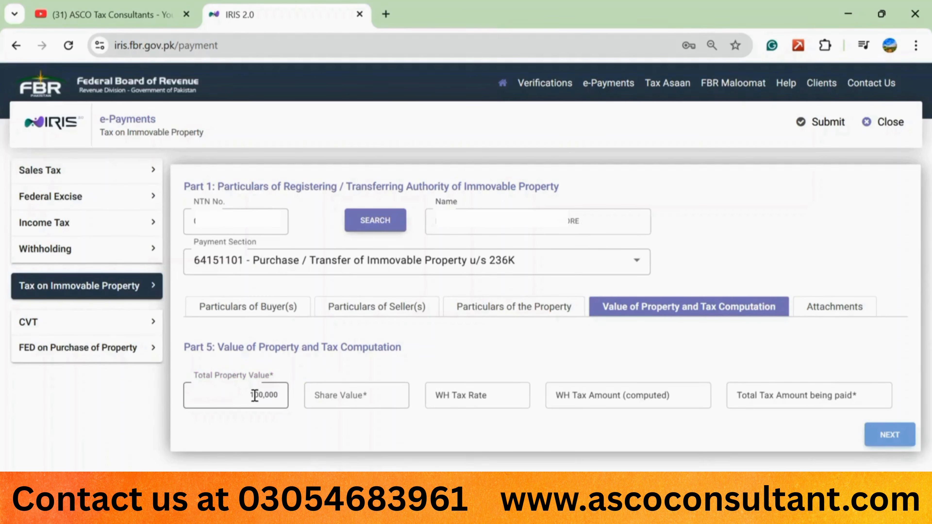
{"action": "left_click", "coordinate": [348, 396]}
{"action": "type", "text": "10"}
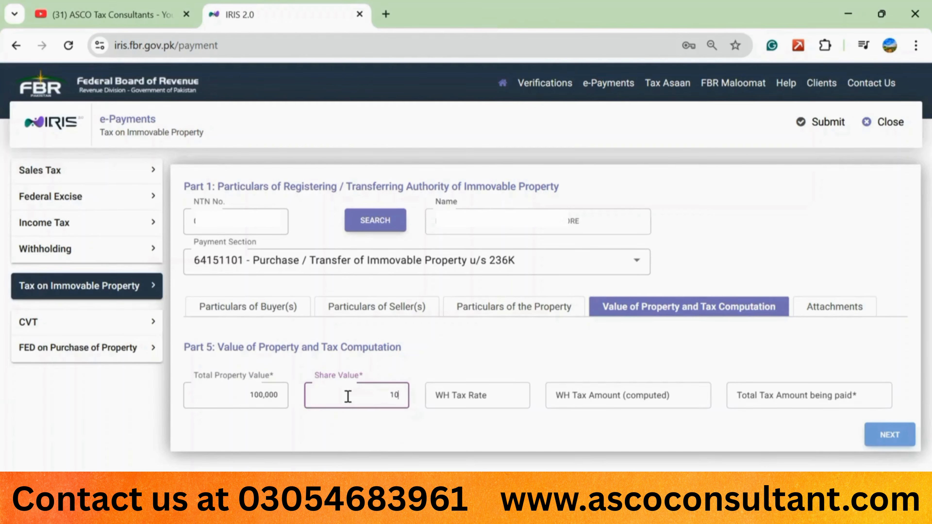
{"action": "type", "text": "0,000"}
{"action": "left_click", "coordinate": [470, 363]}
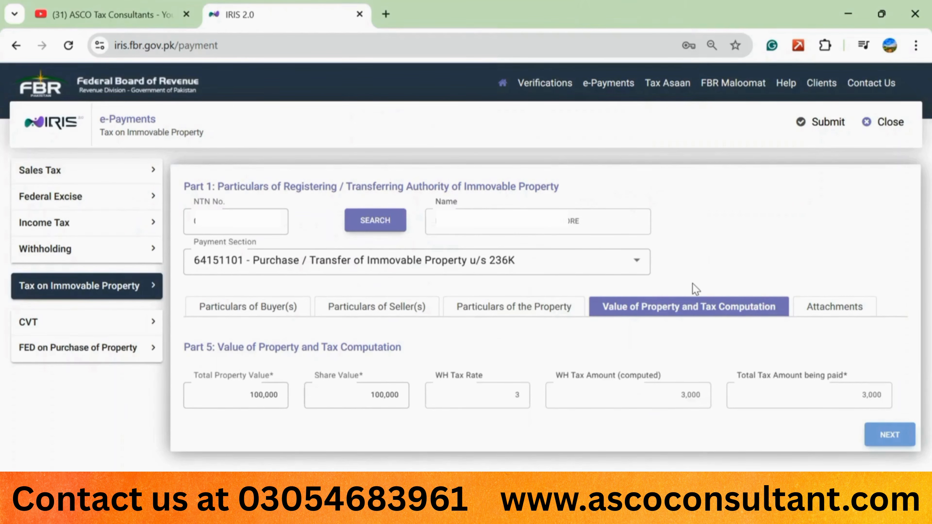
{"action": "left_click", "coordinate": [835, 310]}
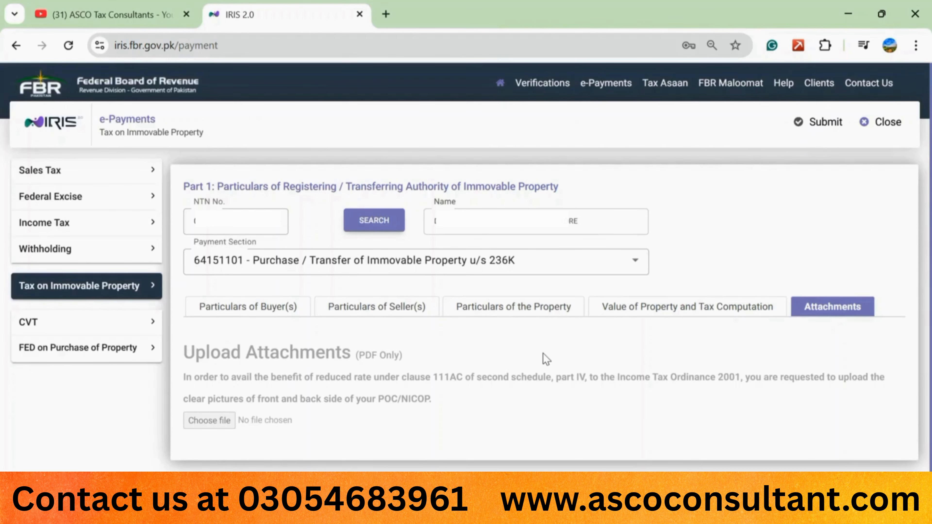
{"action": "left_click", "coordinate": [630, 315]}
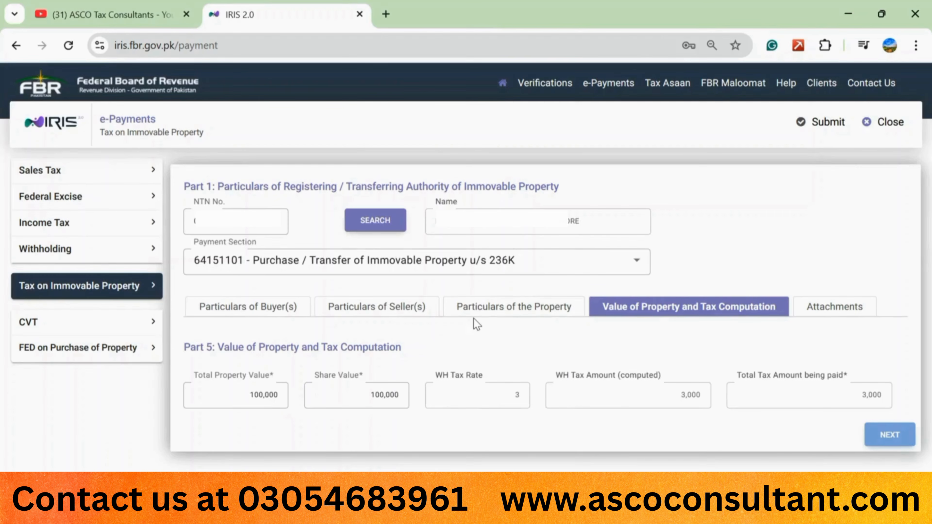
Step: Submit the form and confirm to generate the PSID for PKR 3,000
{"action": "left_click", "coordinate": [827, 133]}
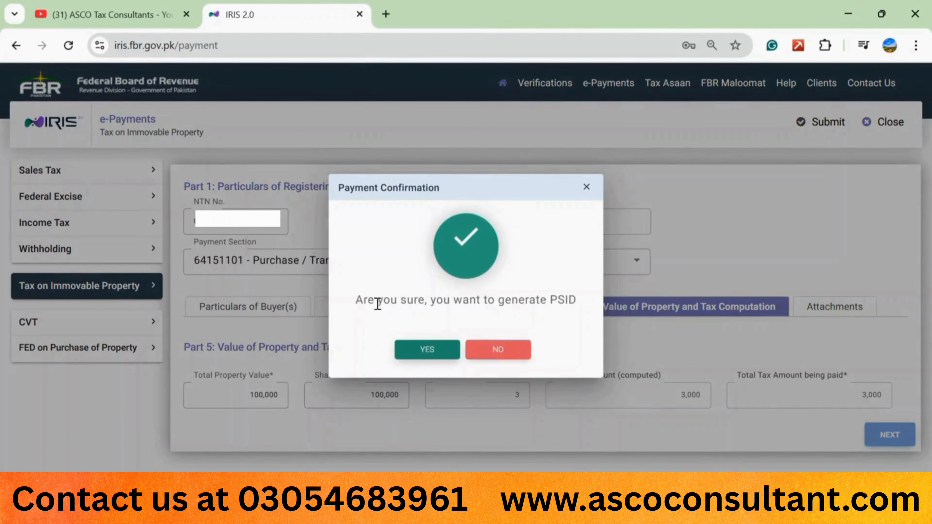
{"action": "left_click", "coordinate": [429, 352]}
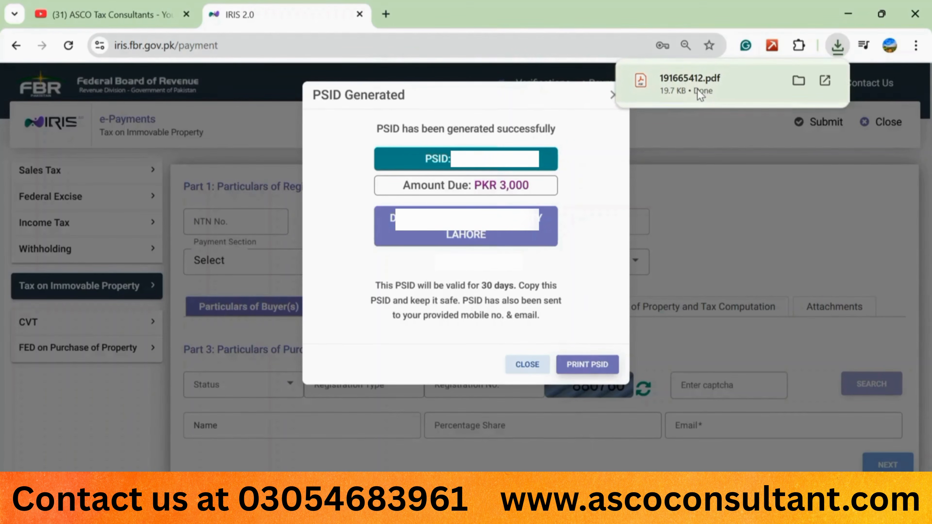
{"action": "left_click", "coordinate": [726, 90]}
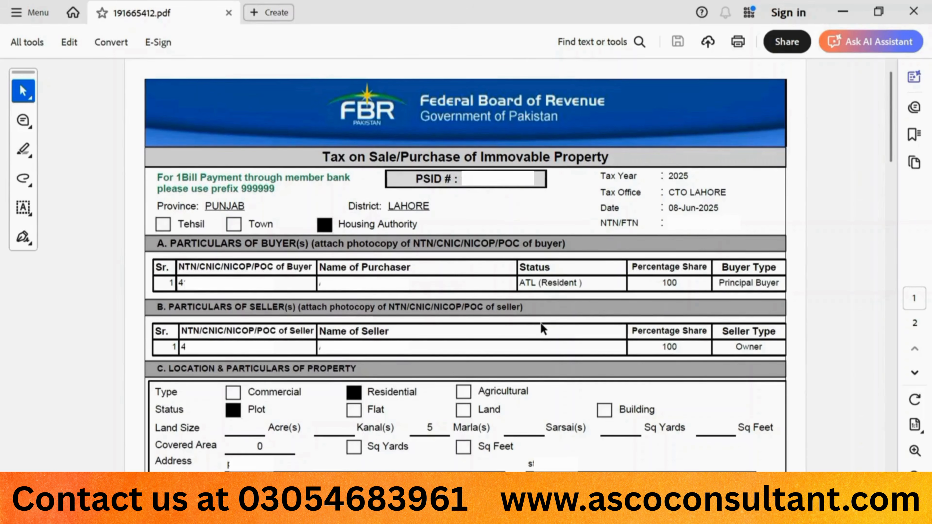
Step: Scroll through the CPR-236C receipt to review its seller, buyer and property particulars
{"action": "scroll", "coordinate": [540, 323], "scroll_direction": "down", "scroll_amount": 5}
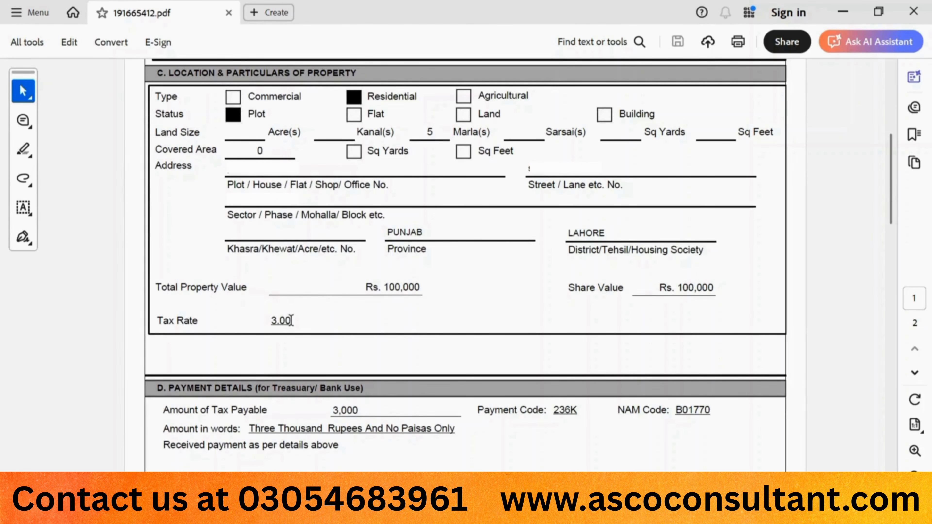
{"action": "scroll", "coordinate": [292, 320], "scroll_direction": "down", "scroll_amount": 5}
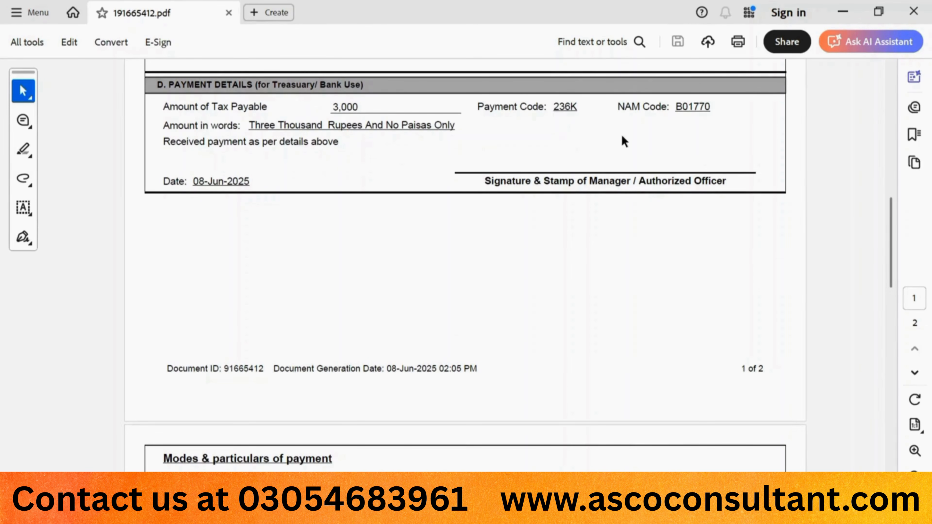
{"action": "scroll", "coordinate": [417, 319], "scroll_direction": "down", "scroll_amount": 5}
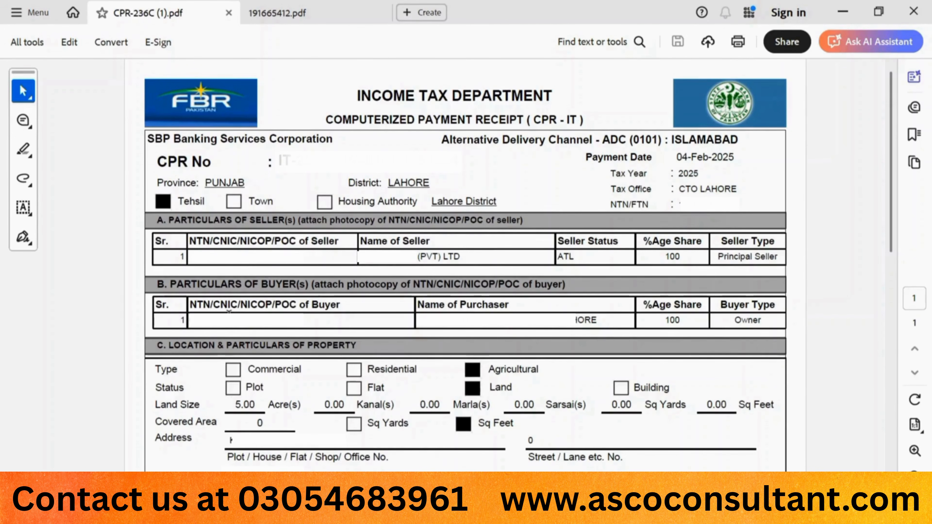
{"action": "left_click", "coordinate": [300, 9]}
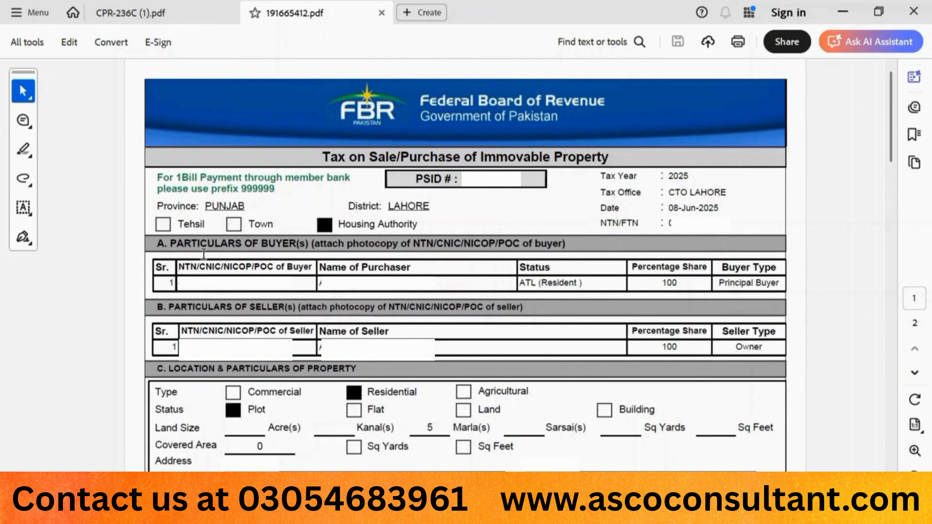
{"action": "left_click", "coordinate": [169, 21]}
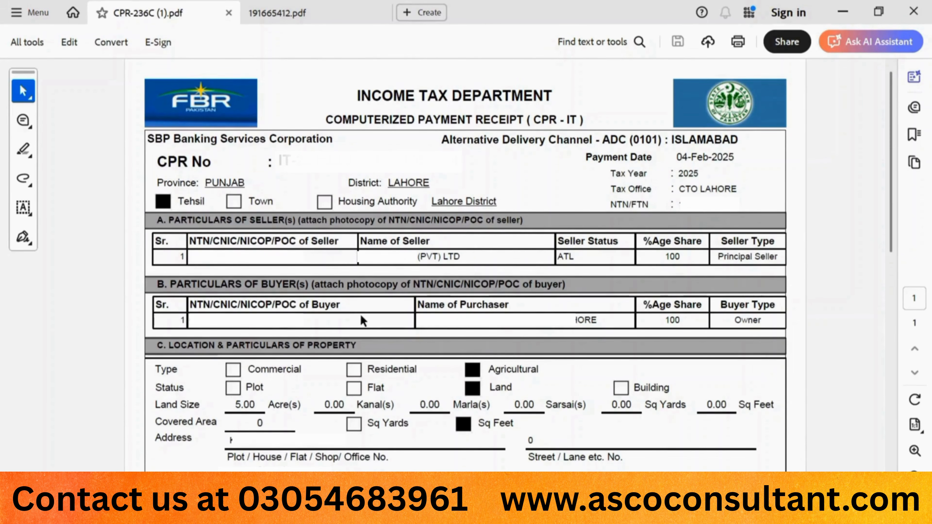
{"action": "scroll", "coordinate": [361, 318], "scroll_direction": "down", "scroll_amount": 5}
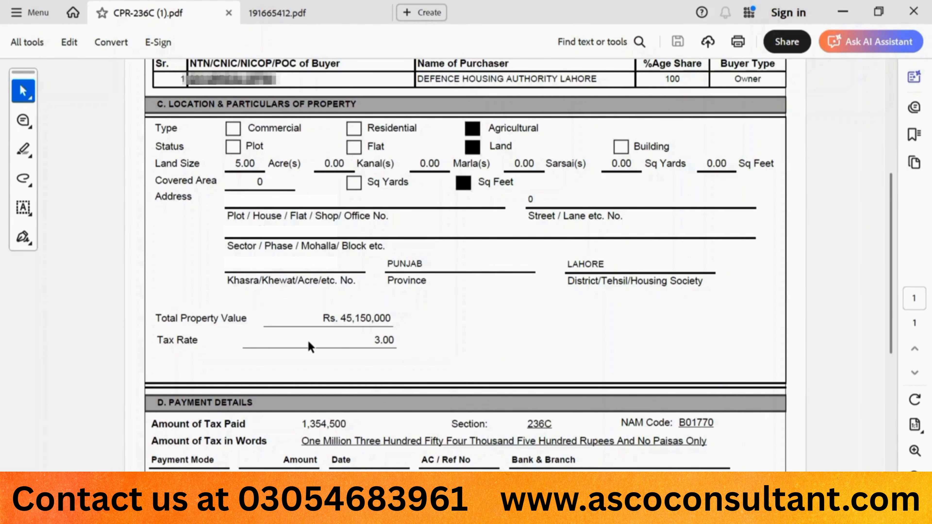
{"action": "scroll", "coordinate": [307, 341], "scroll_direction": "down", "scroll_amount": 5}
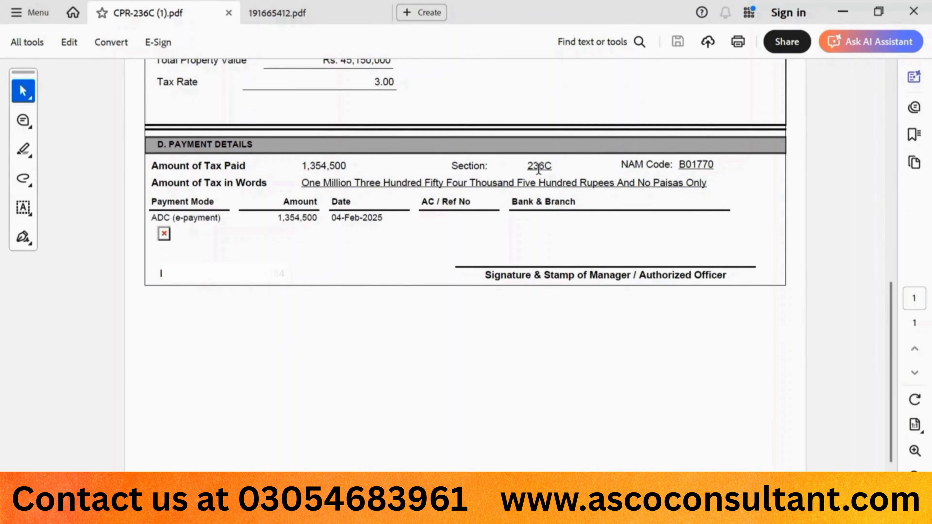
{"action": "left_click", "coordinate": [309, 13]}
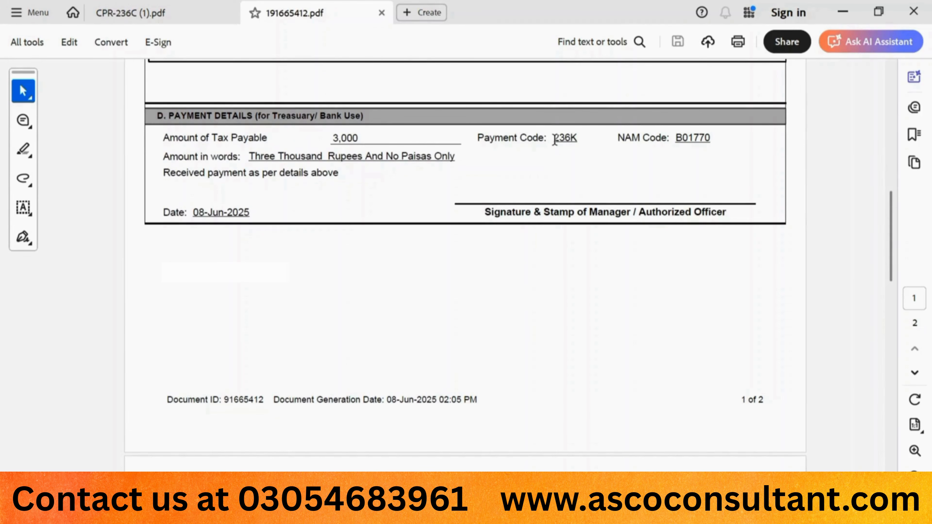
{"action": "left_click", "coordinate": [123, 13]}
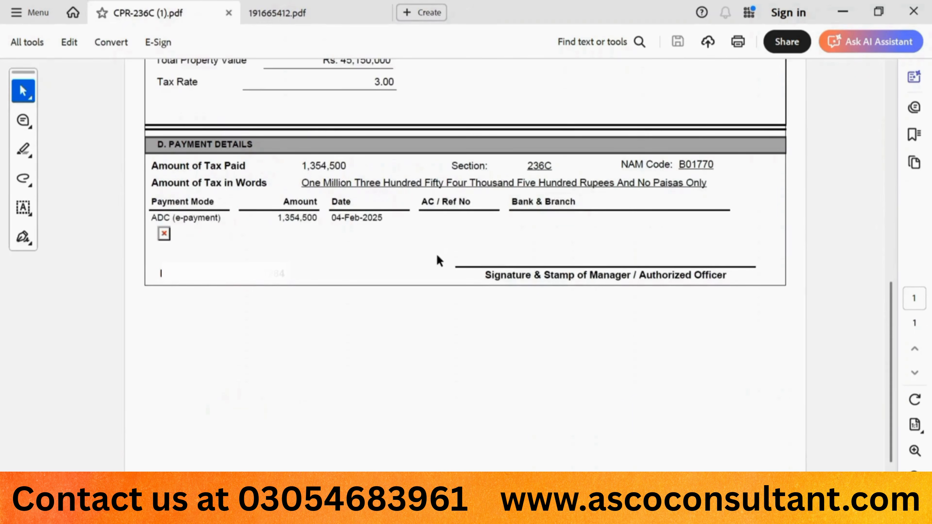